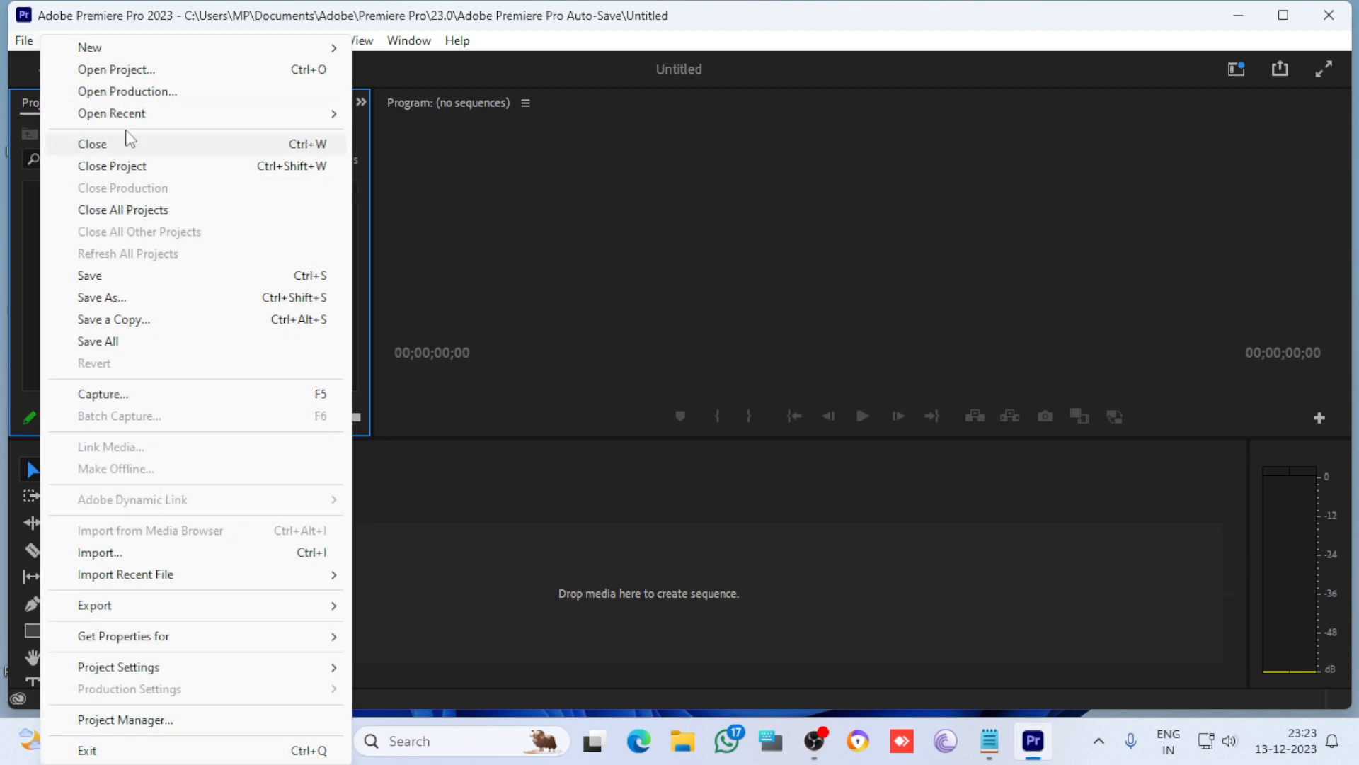
pyautogui.click(111, 69)
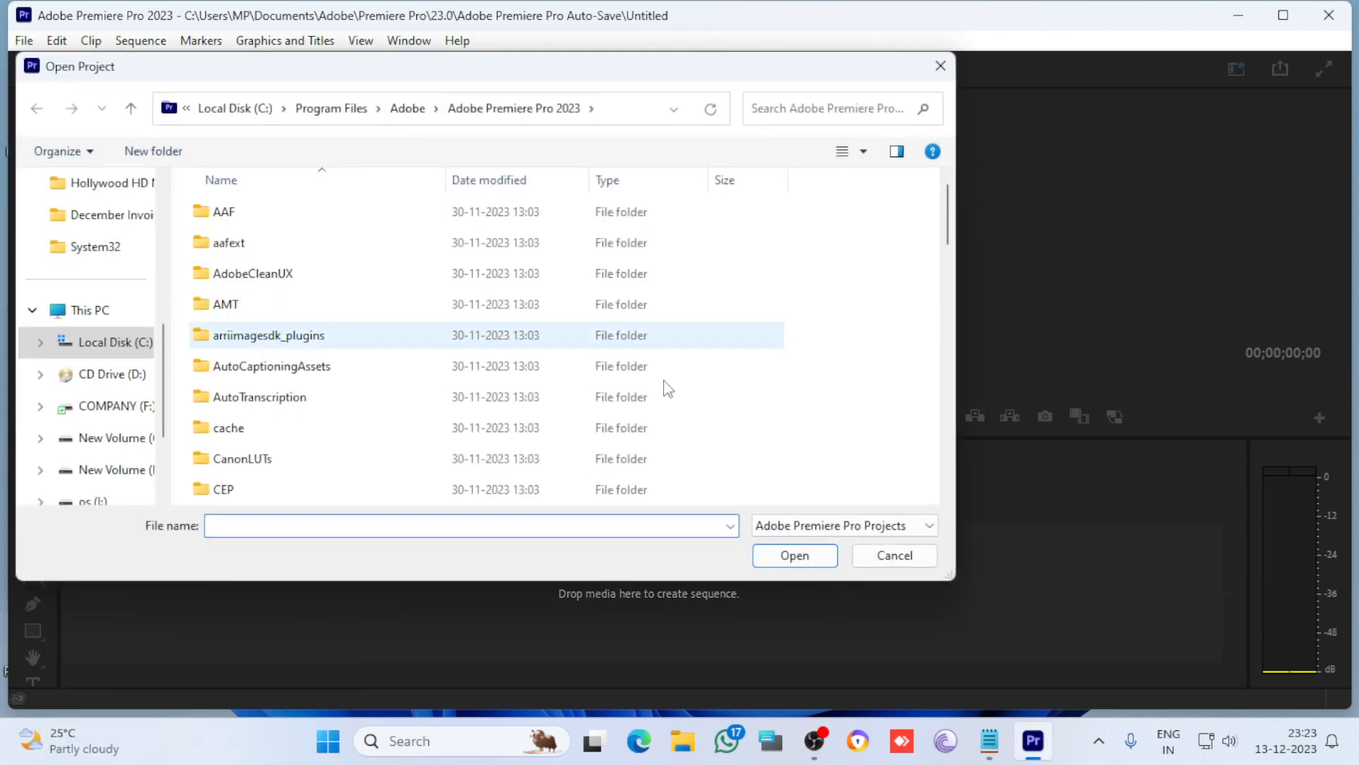
pyautogui.click(896, 555)
pyautogui.click(22, 41)
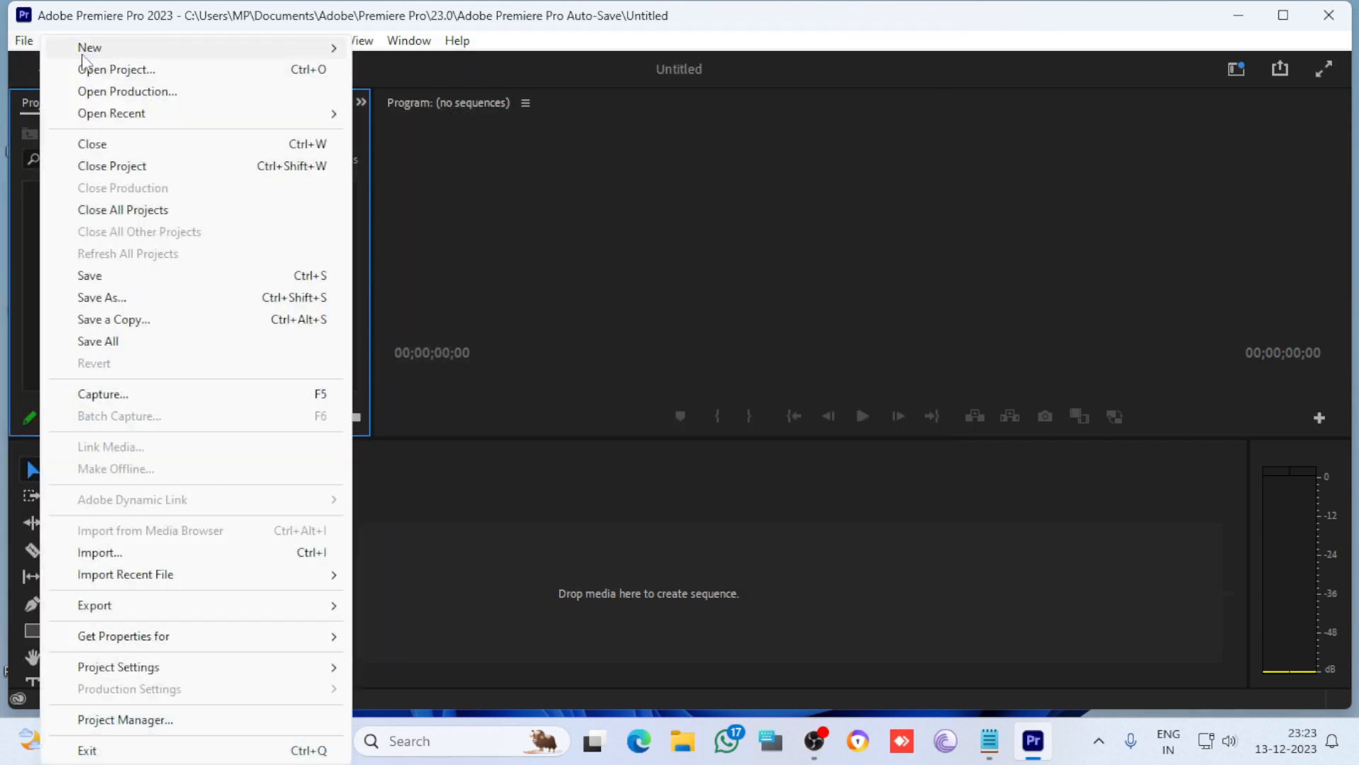
pyautogui.moveTo(206, 51)
pyautogui.click(434, 49)
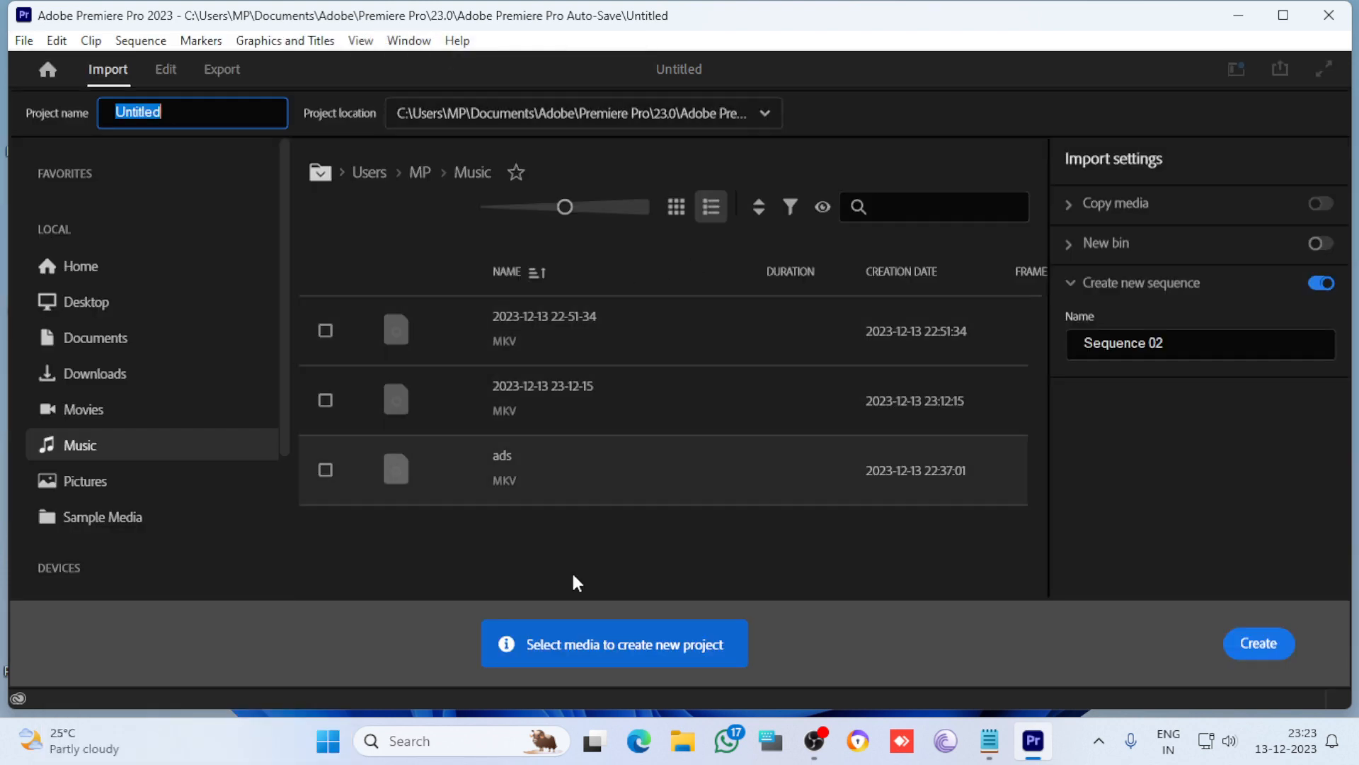
pyautogui.click(477, 348)
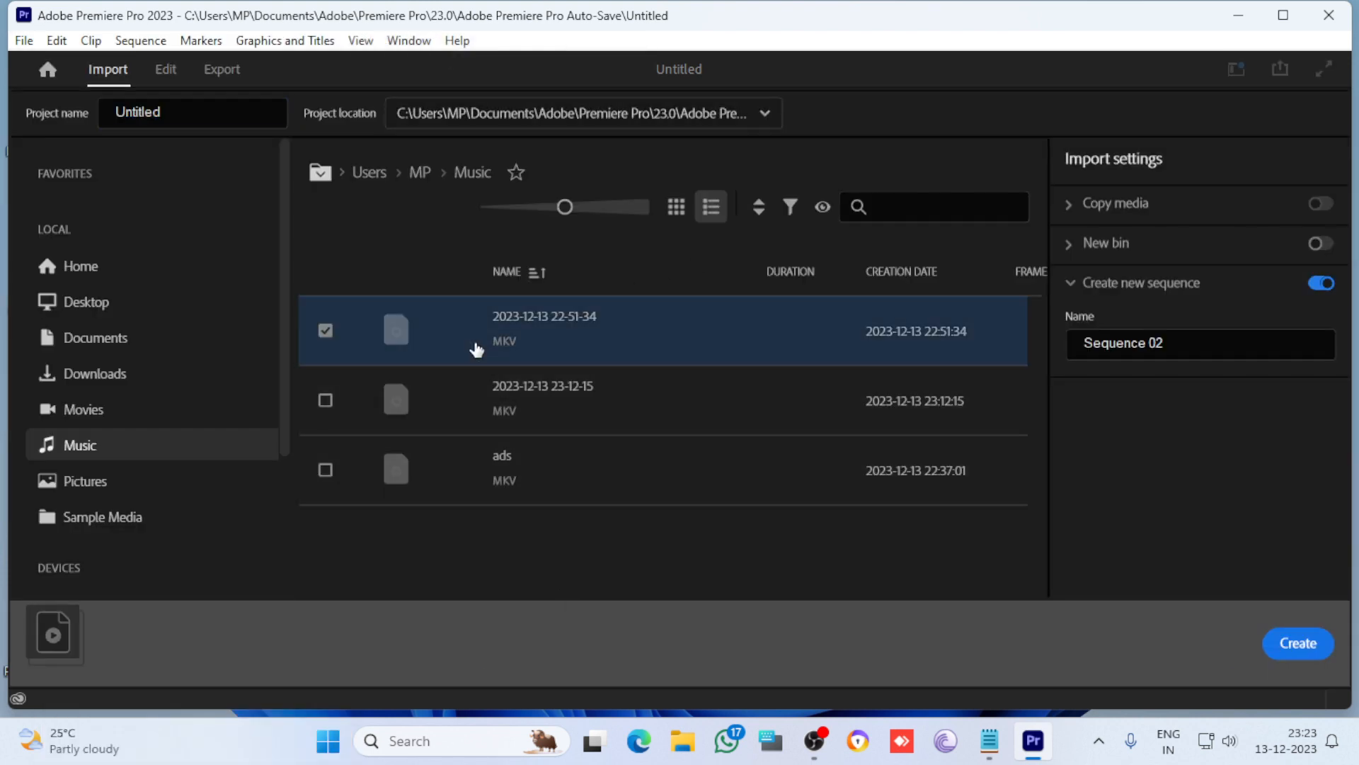
pyautogui.click(1297, 643)
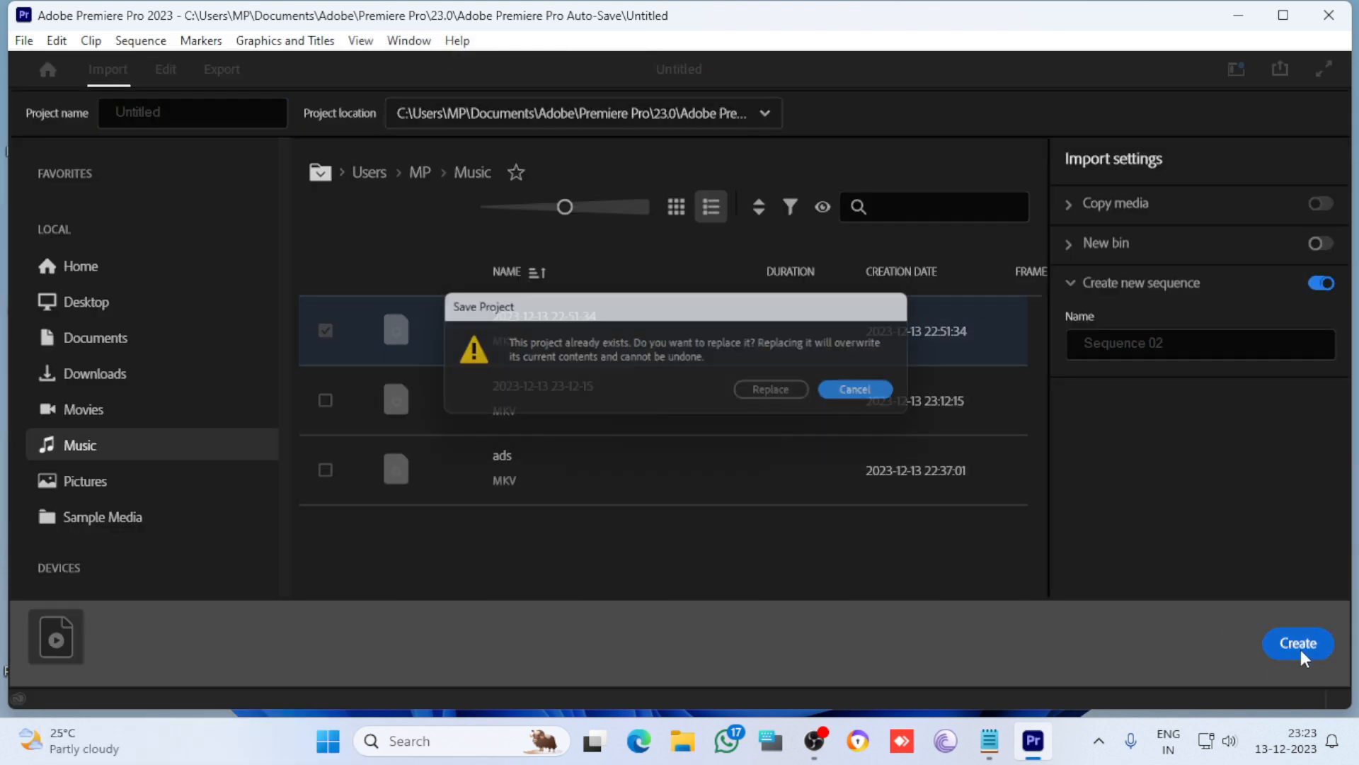
pyautogui.click(777, 395)
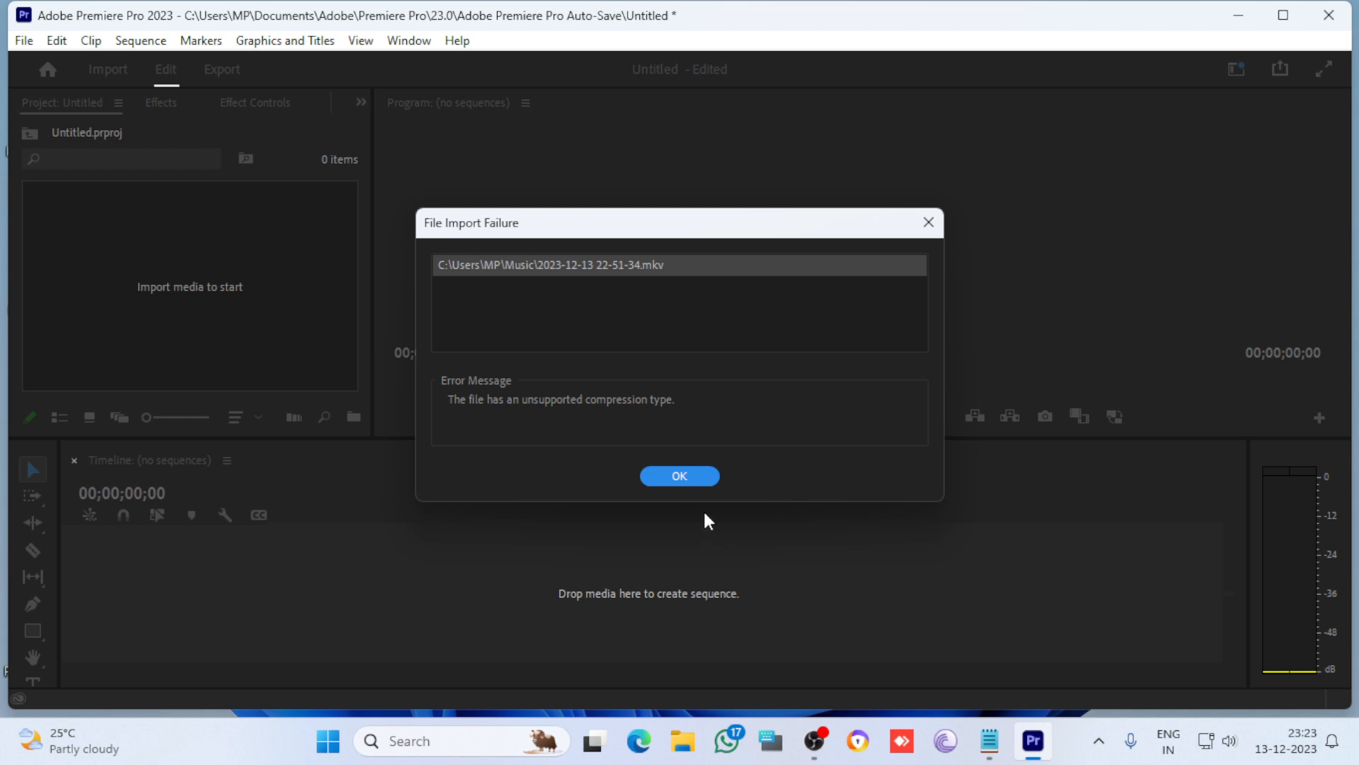
pyautogui.click(680, 476)
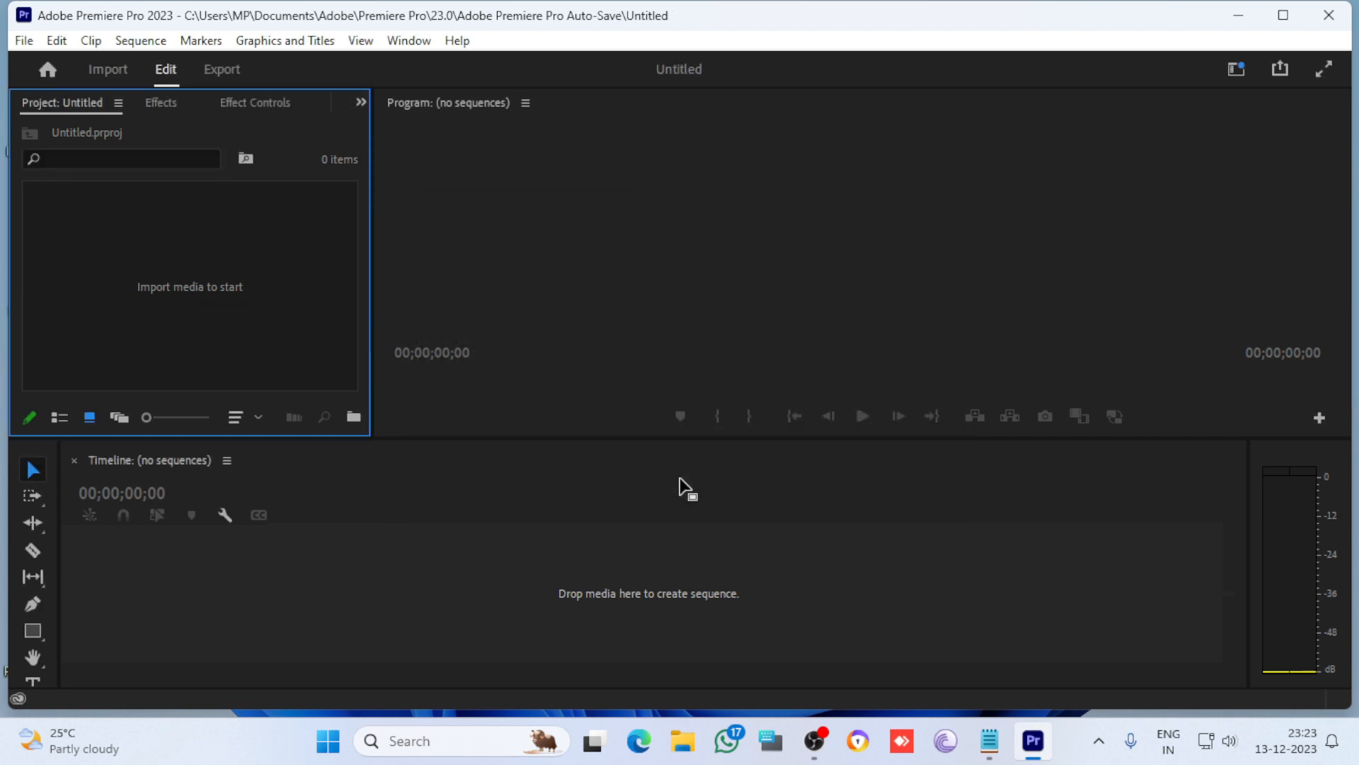
# Minimize Premiere Pro, refresh the desktop and open Google Chrome
pyautogui.click(1236, 20)
pyautogui.rightClick(628, 273)
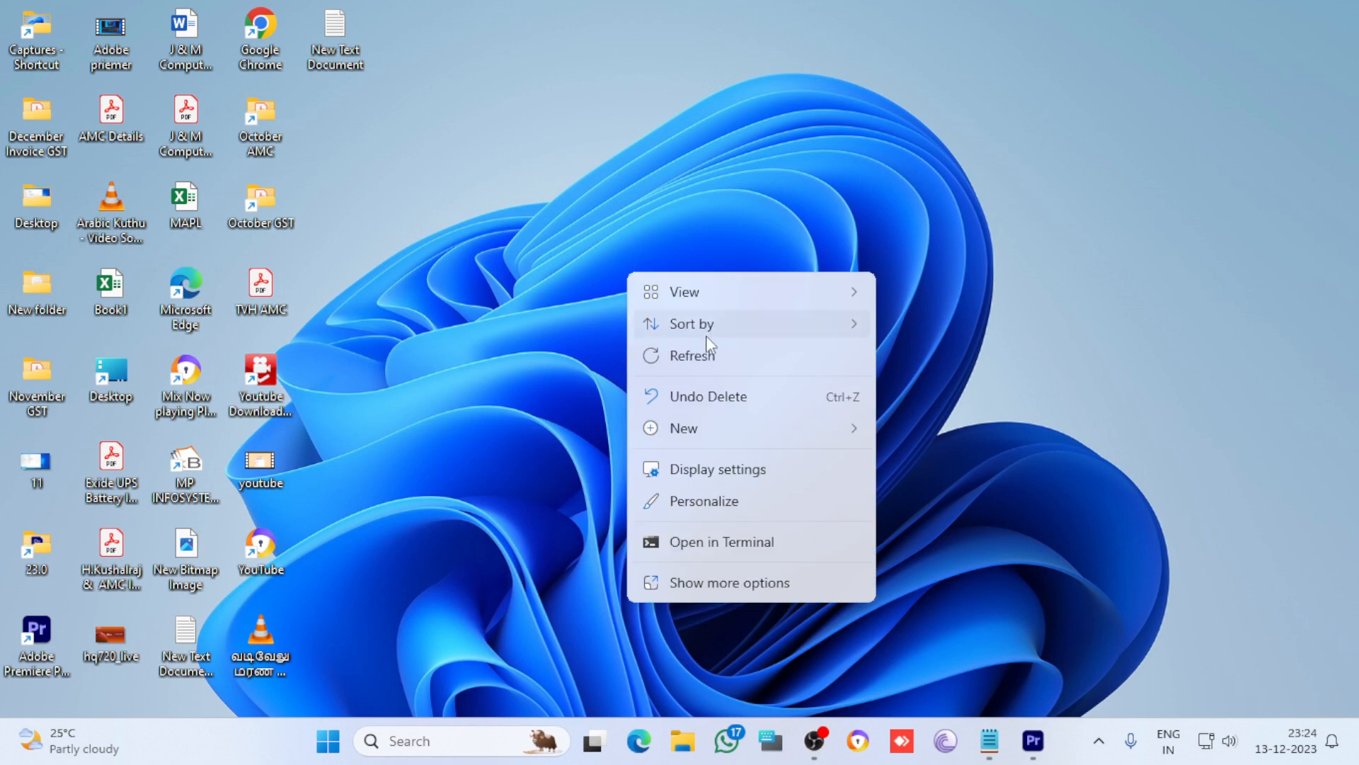
pyautogui.click(703, 347)
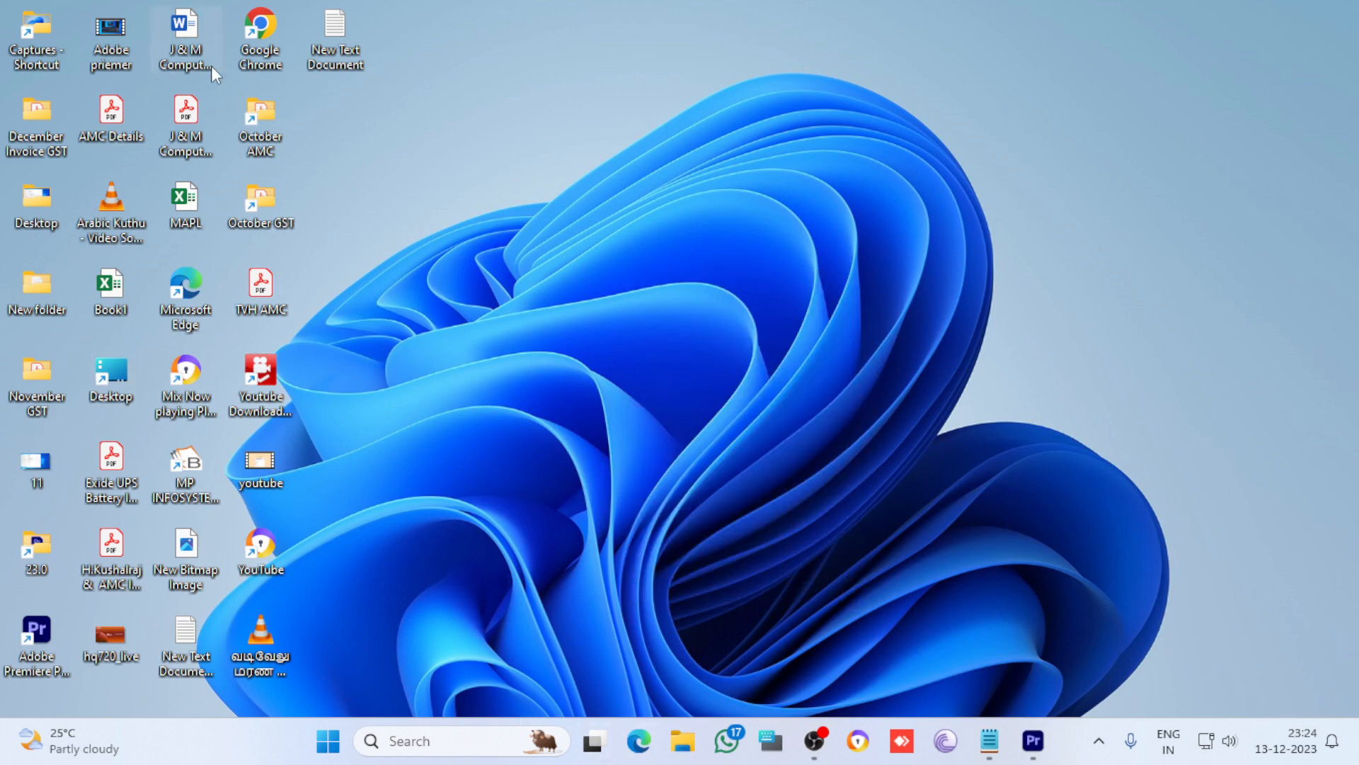
pyautogui.doubleClick(279, 42)
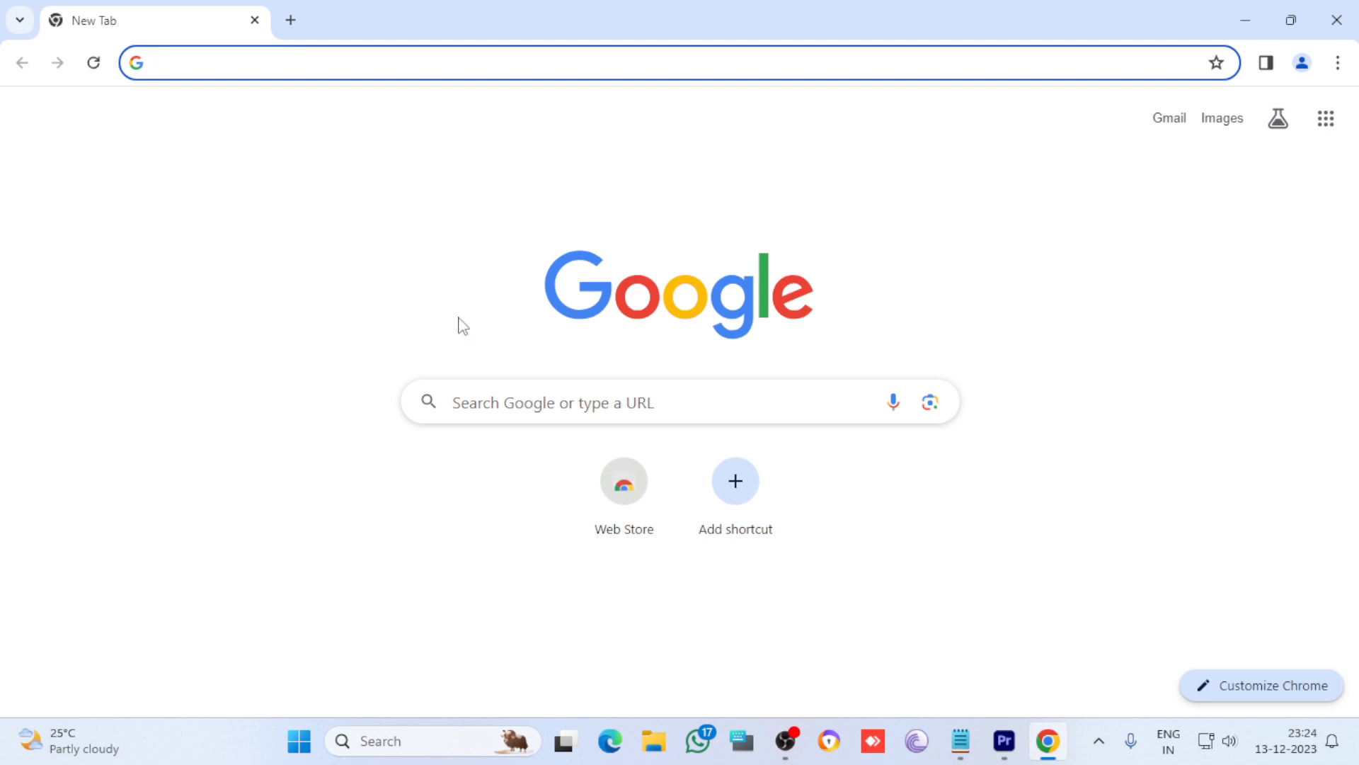
# Search Google for "handbrake for windows" and open the HandBrake Downloads page
pyautogui.click(682, 405)
pyautogui.write('h')
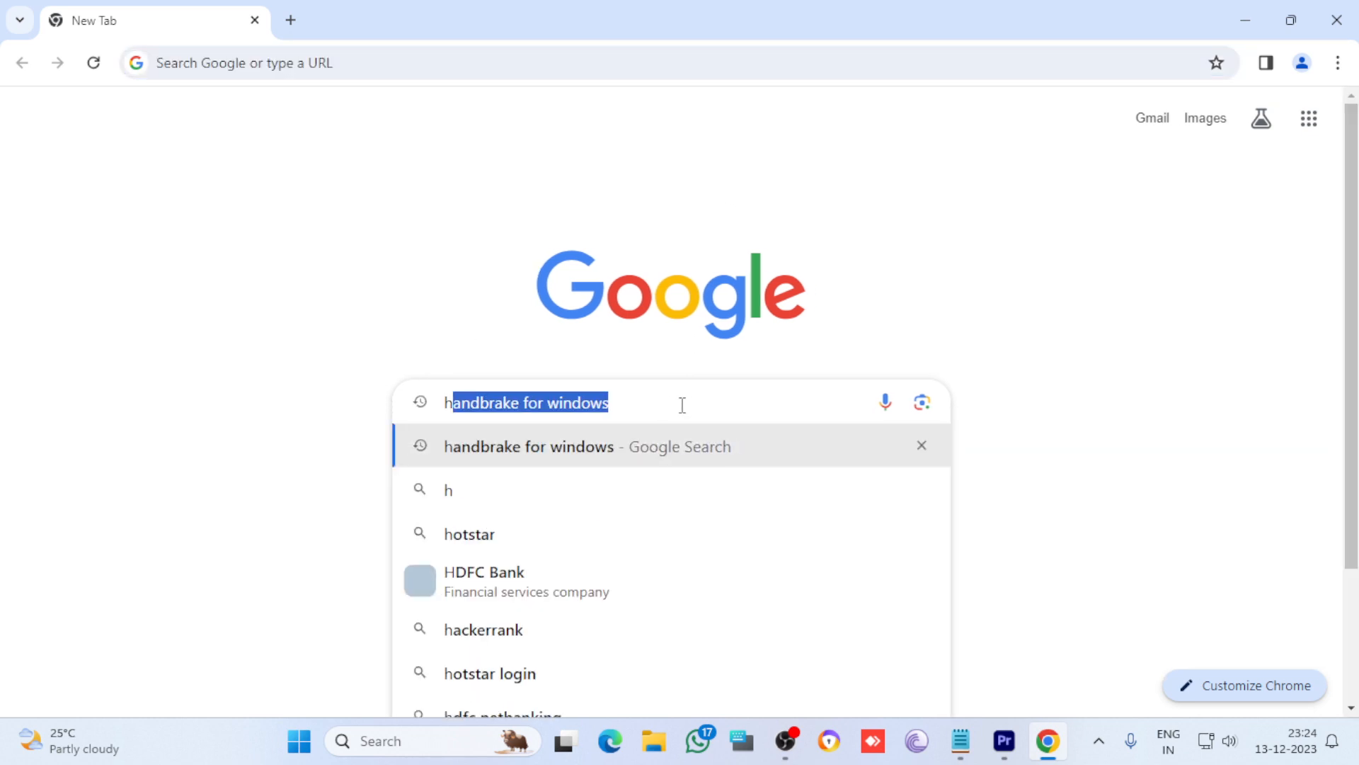
pyautogui.write('andbr')
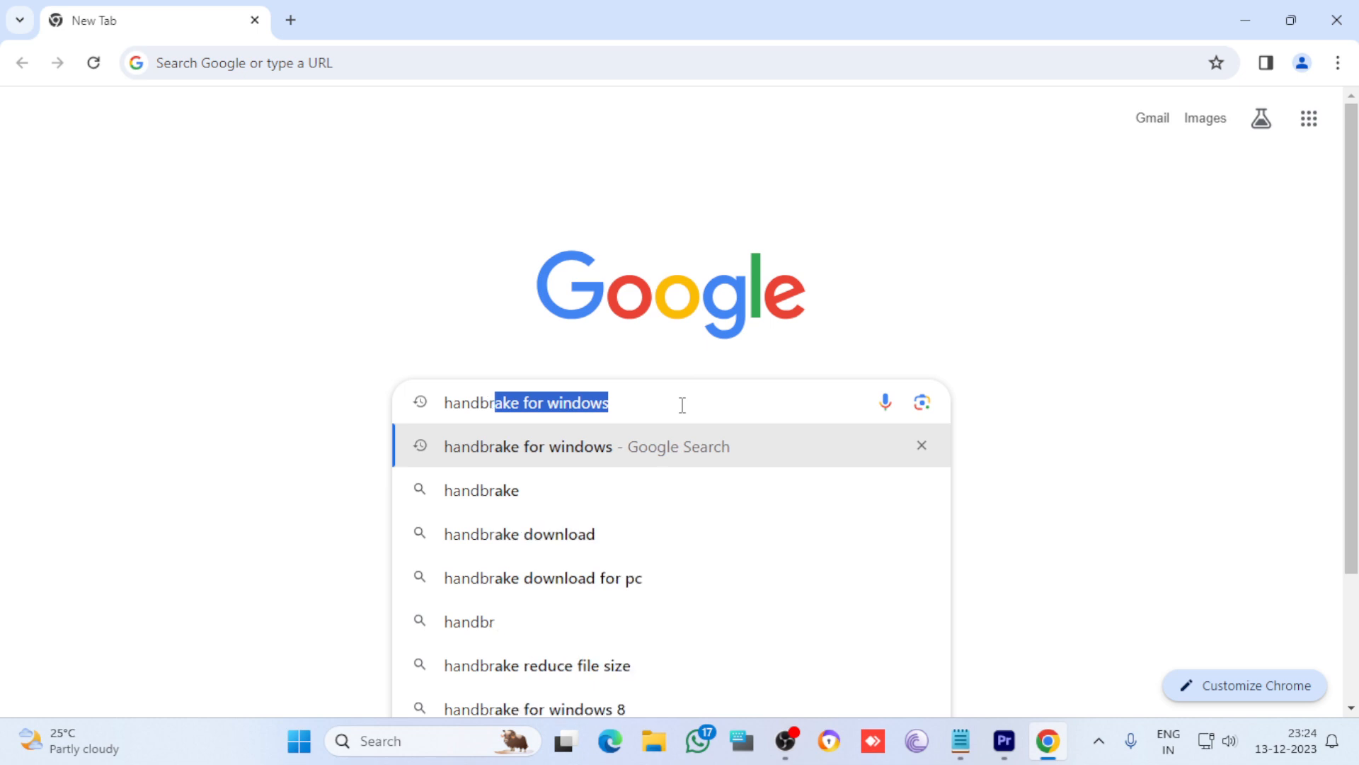
pyautogui.write('ake')
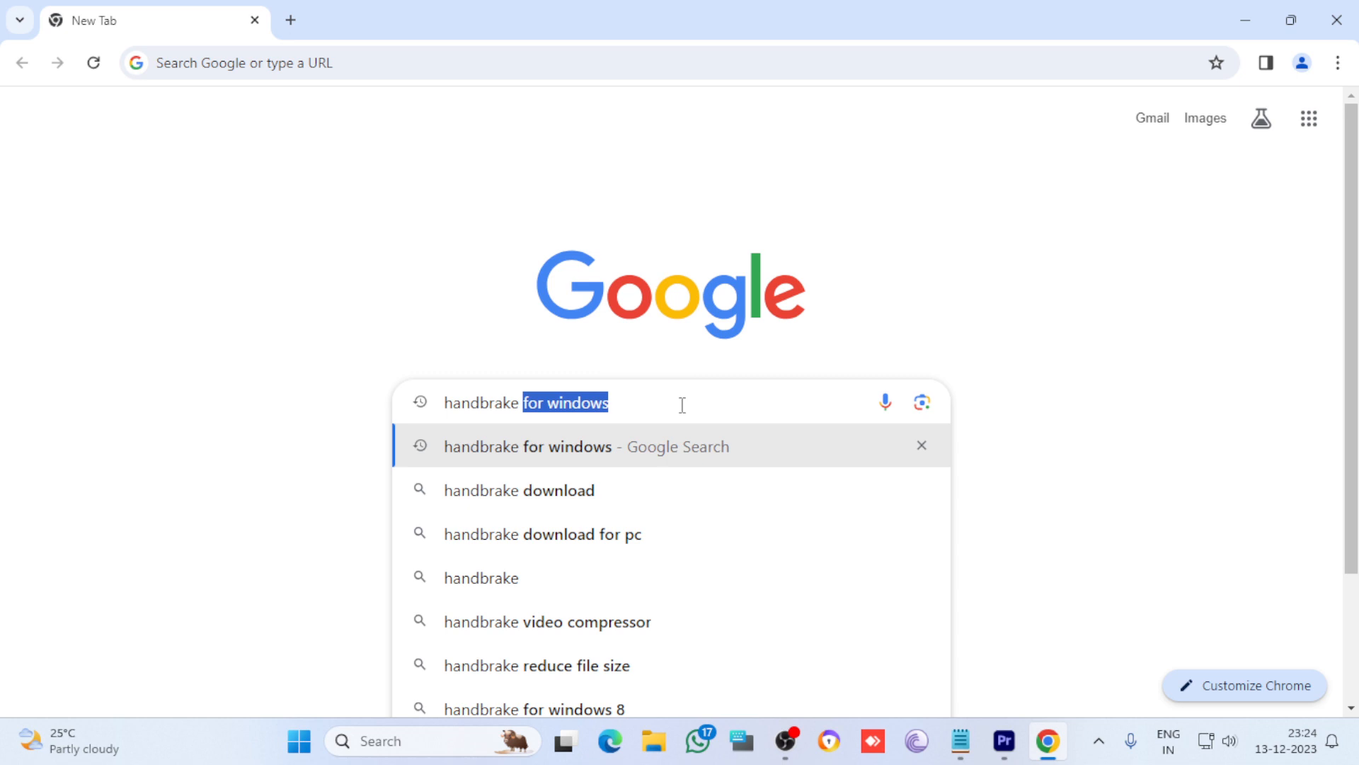
pyautogui.press('Return')
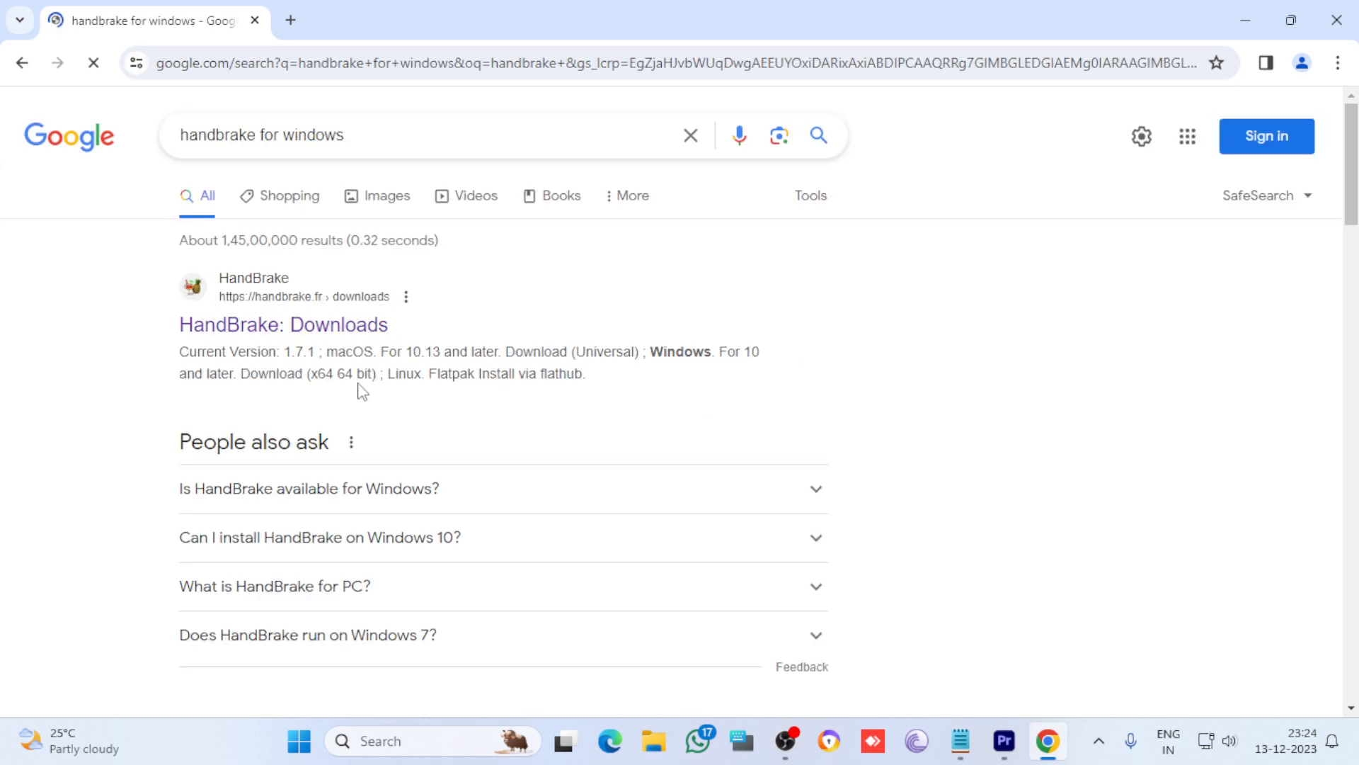
pyautogui.click(306, 328)
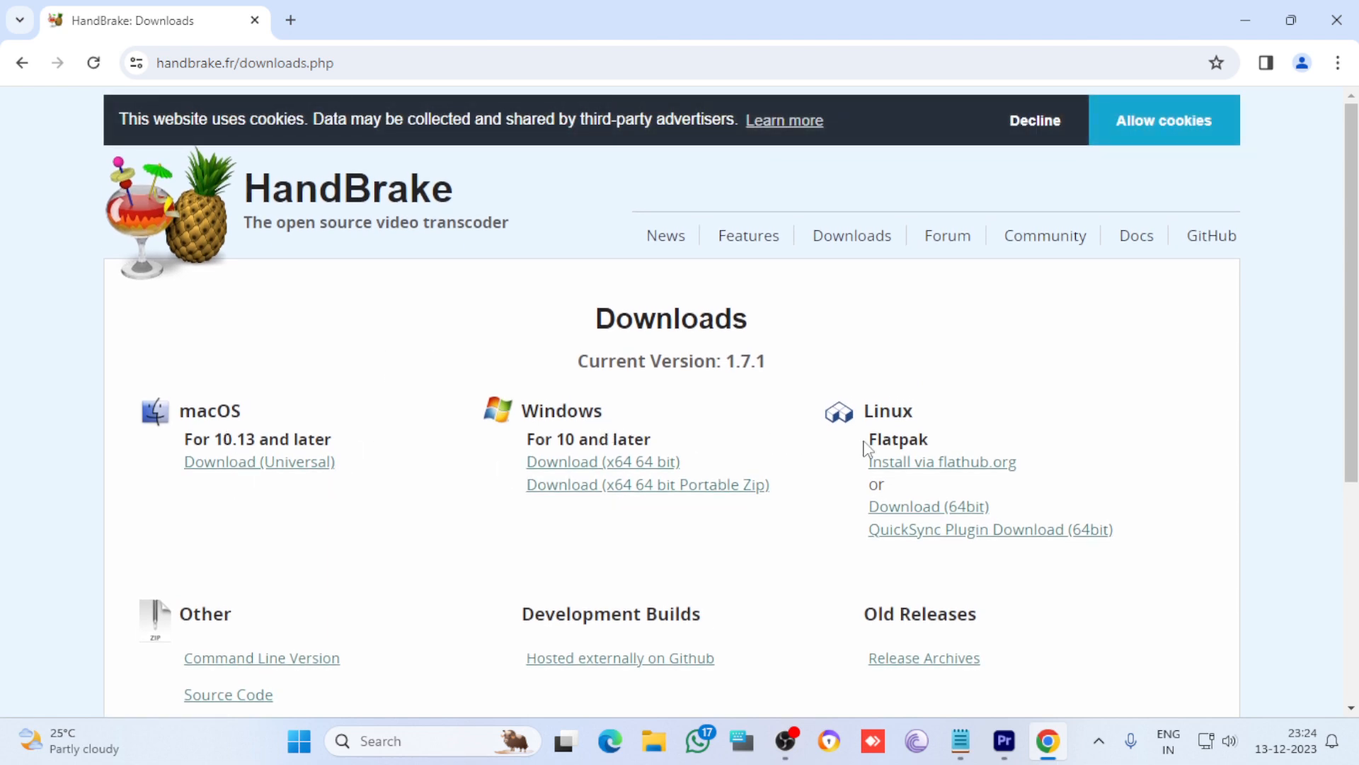
# Download the x64 64 bit Windows version of HandBrake and launch its installer
pyautogui.click(621, 463)
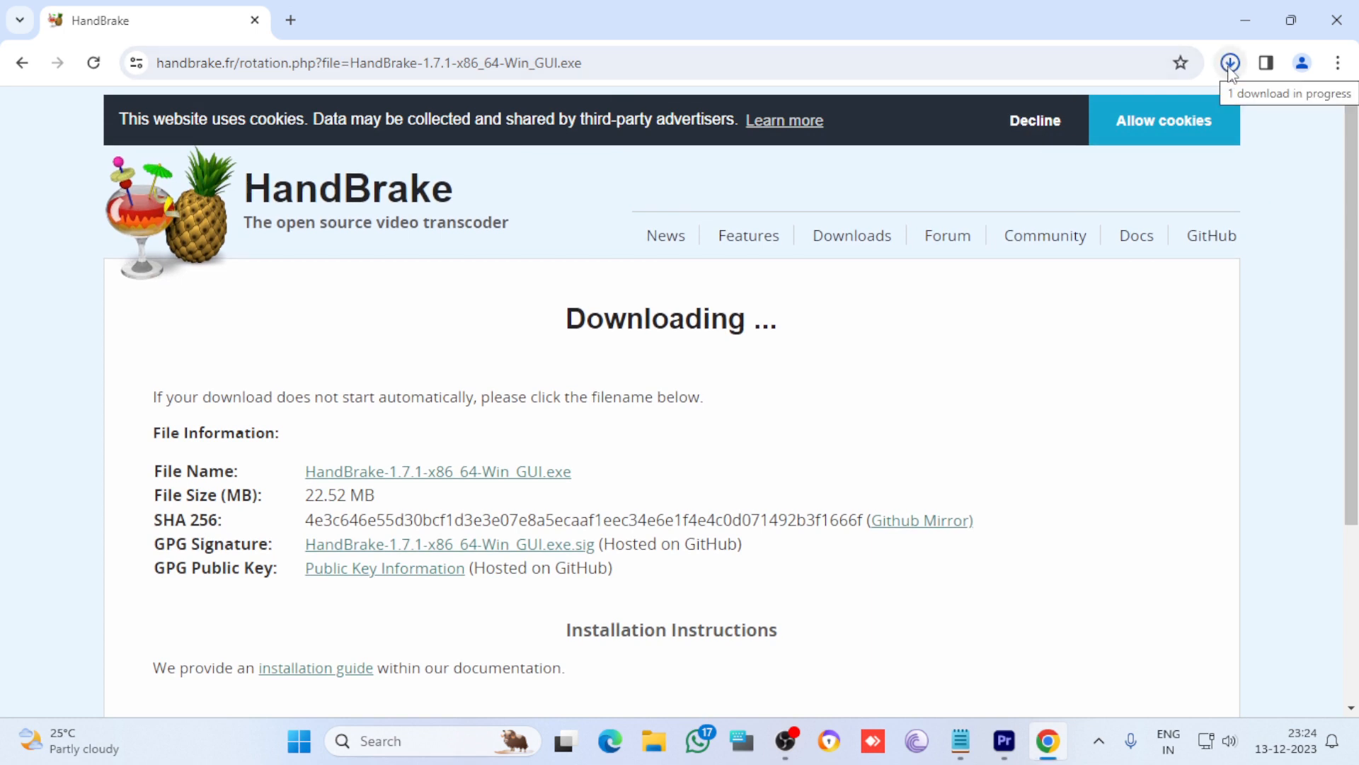
pyautogui.click(1231, 65)
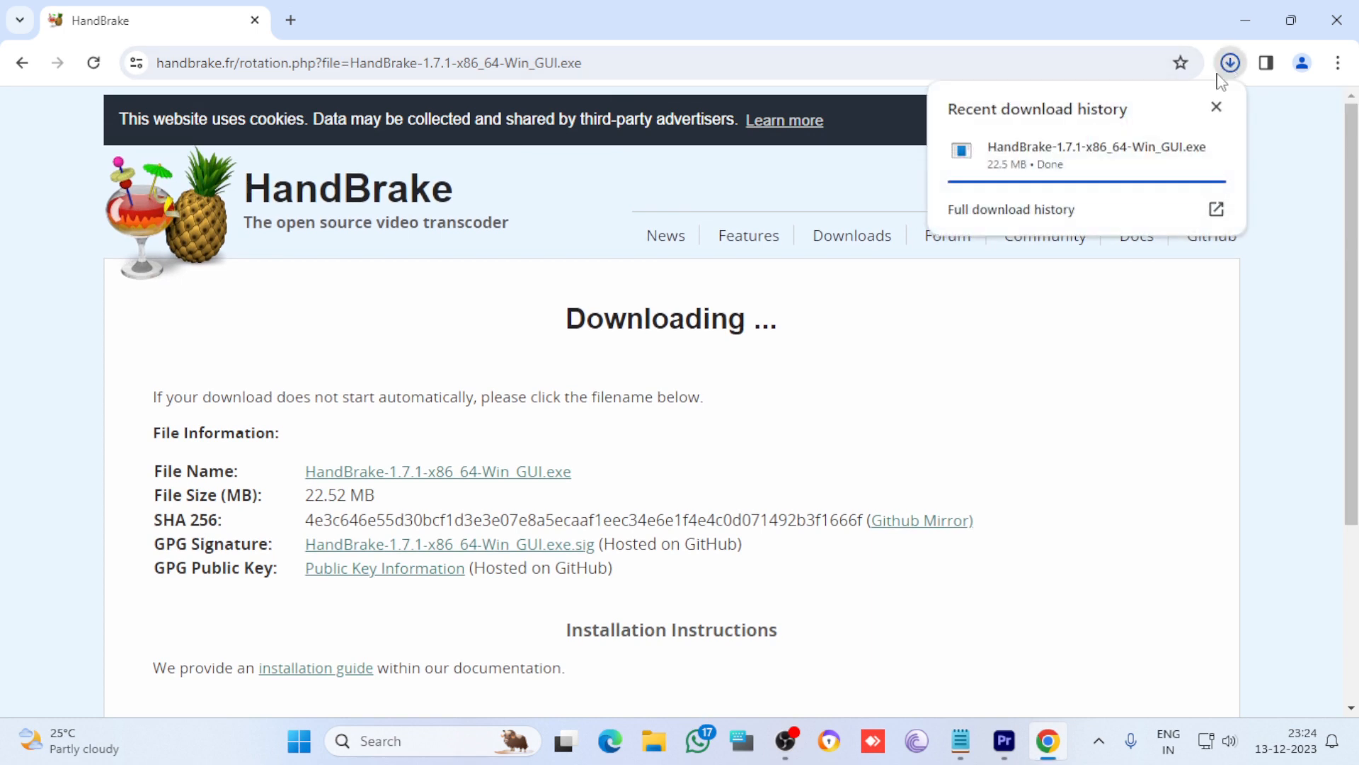
pyautogui.click(1056, 169)
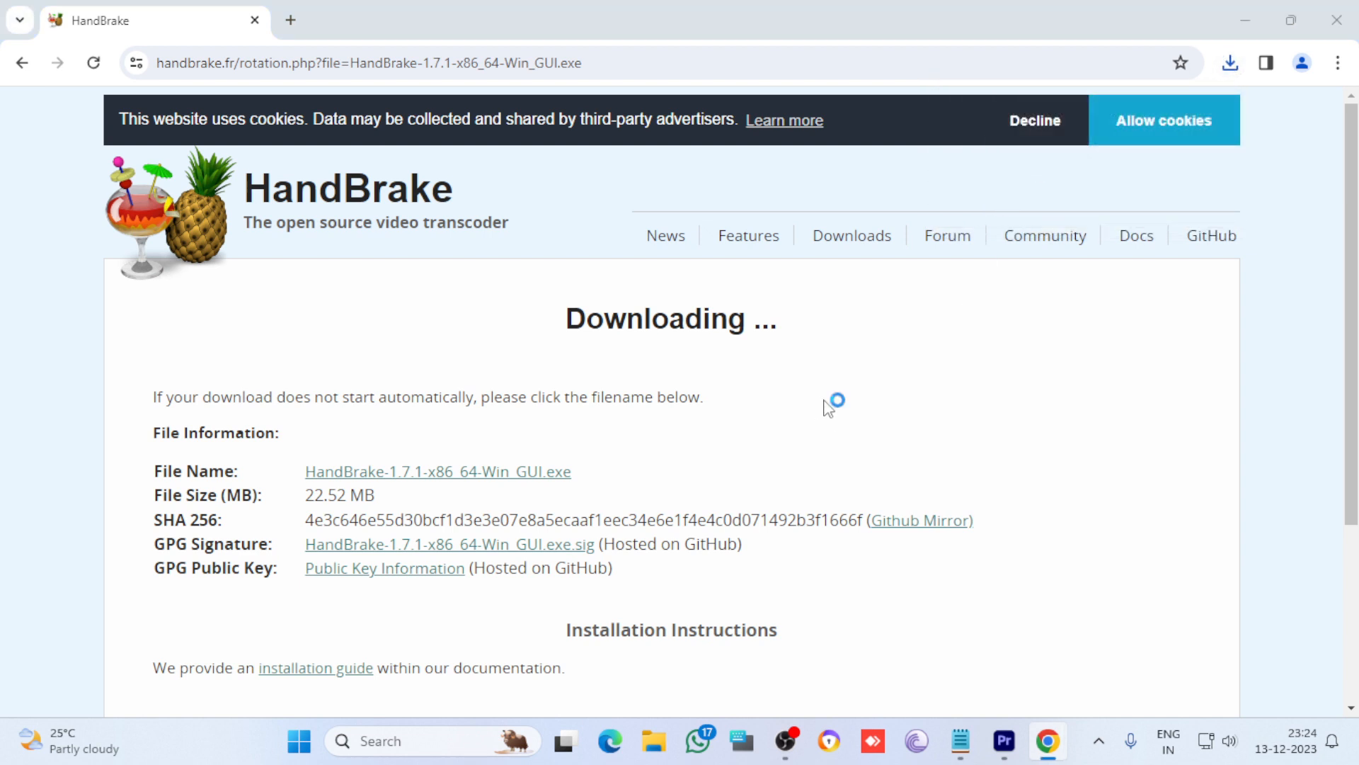
# Install HandBrake 1.7.1 with the default options, including a desktop shortcut for all users, and close the setup
pyautogui.click(807, 528)
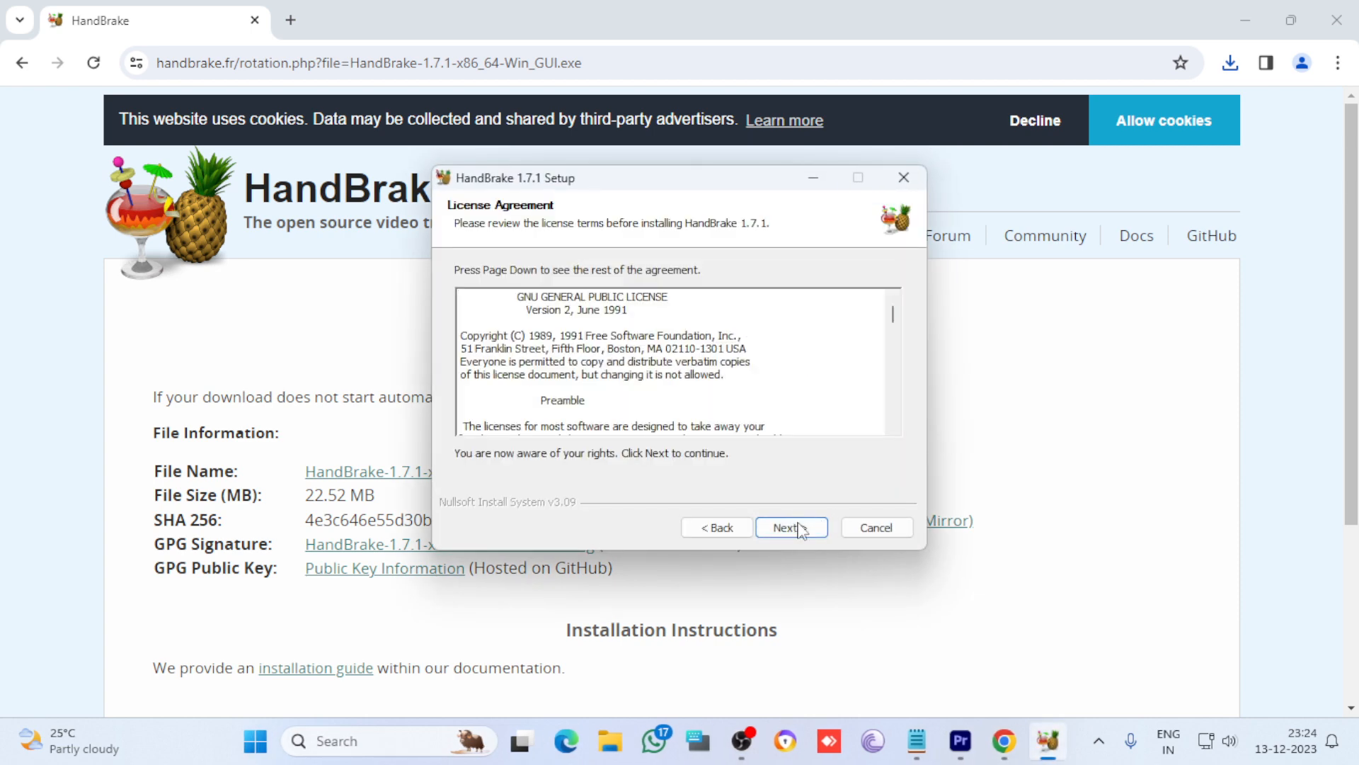
pyautogui.click(800, 530)
pyautogui.click(791, 528)
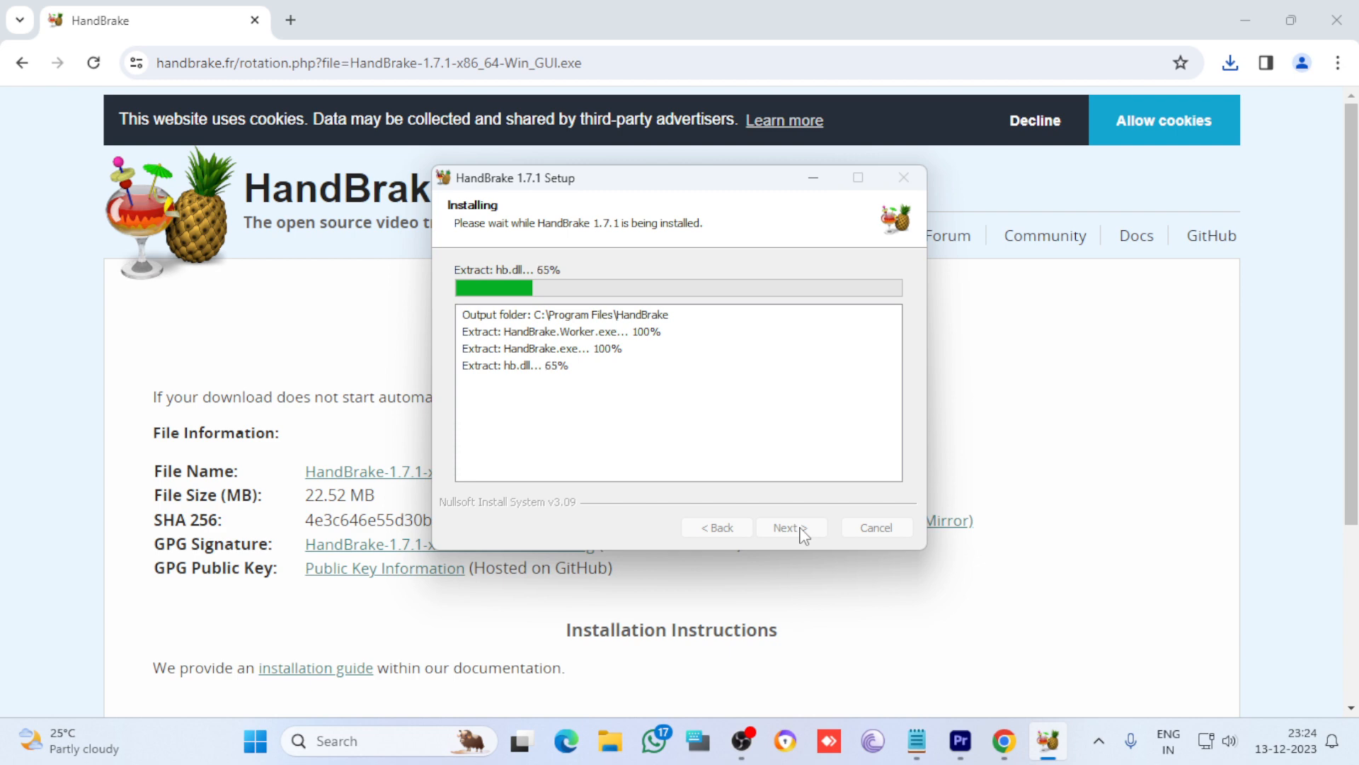
pyautogui.click(804, 529)
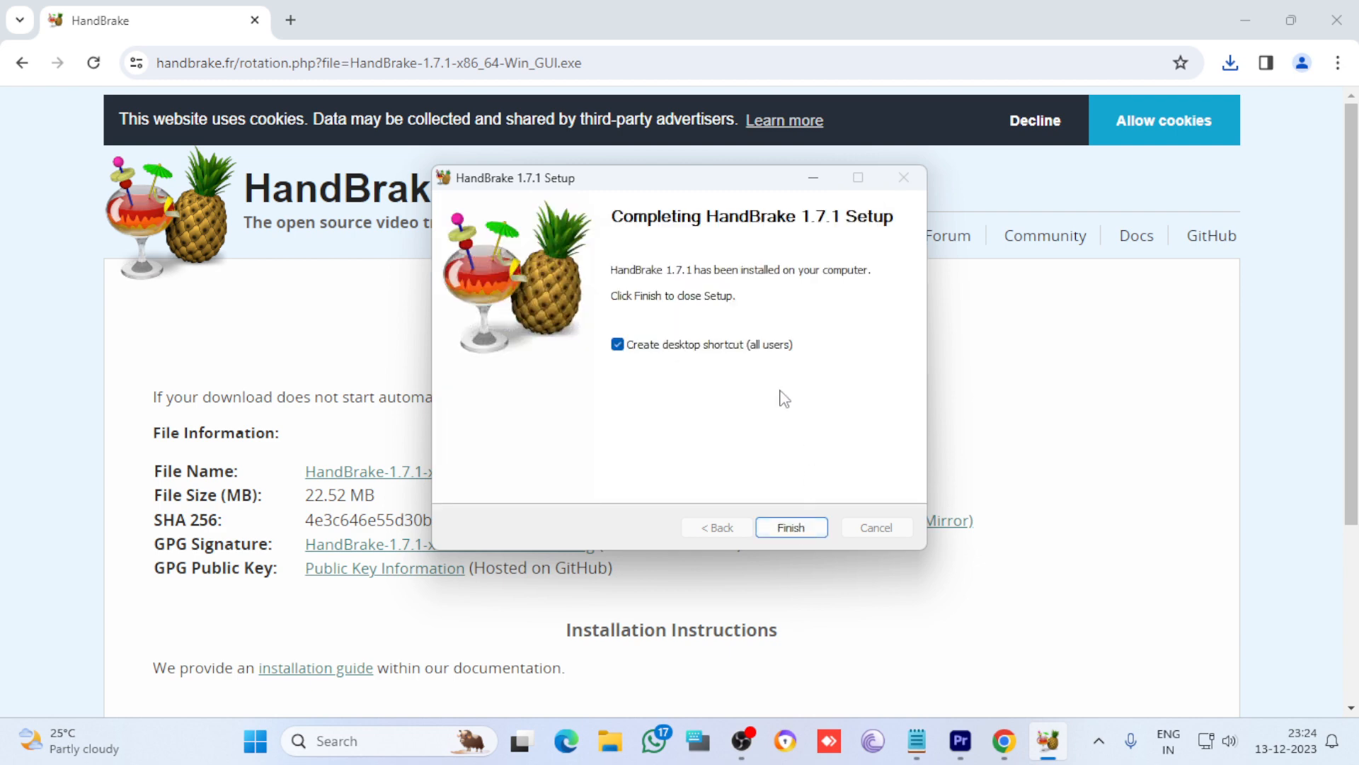
pyautogui.click(790, 527)
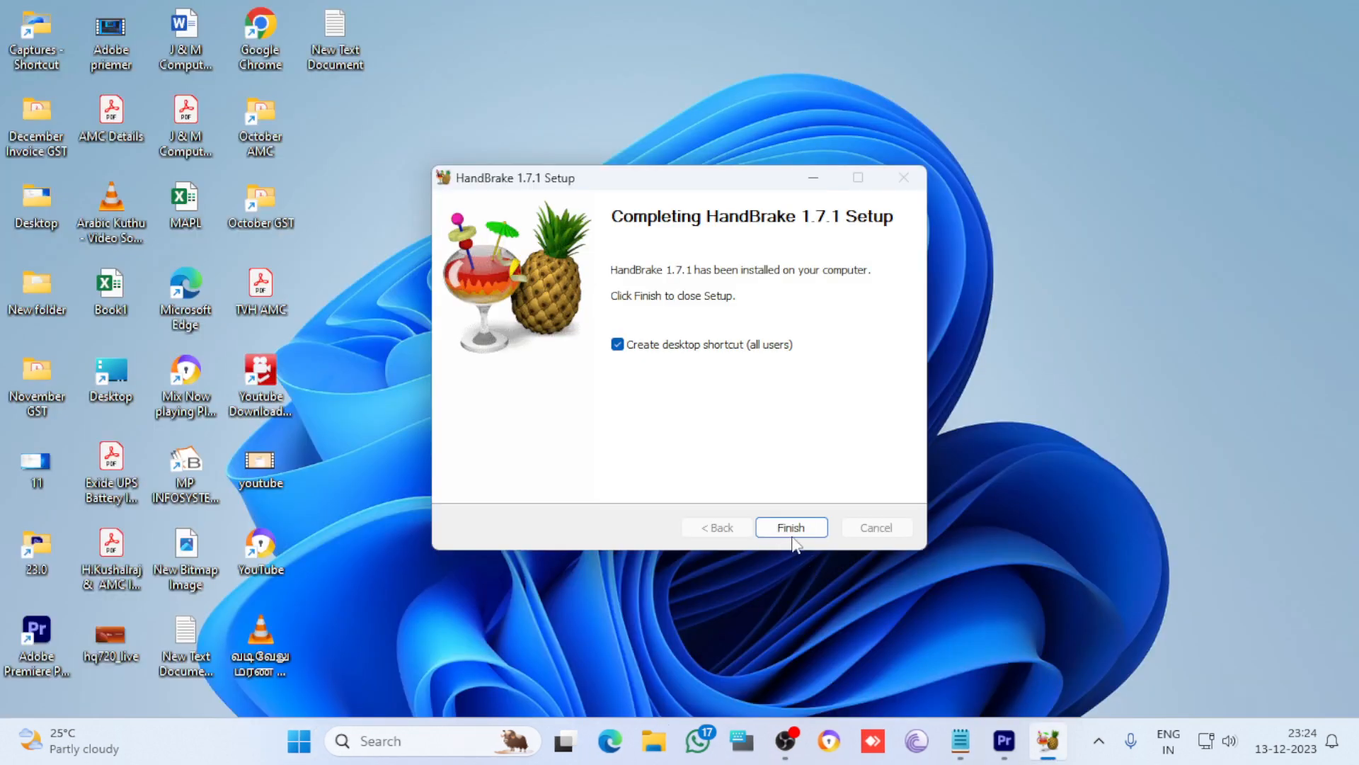
pyautogui.click(792, 532)
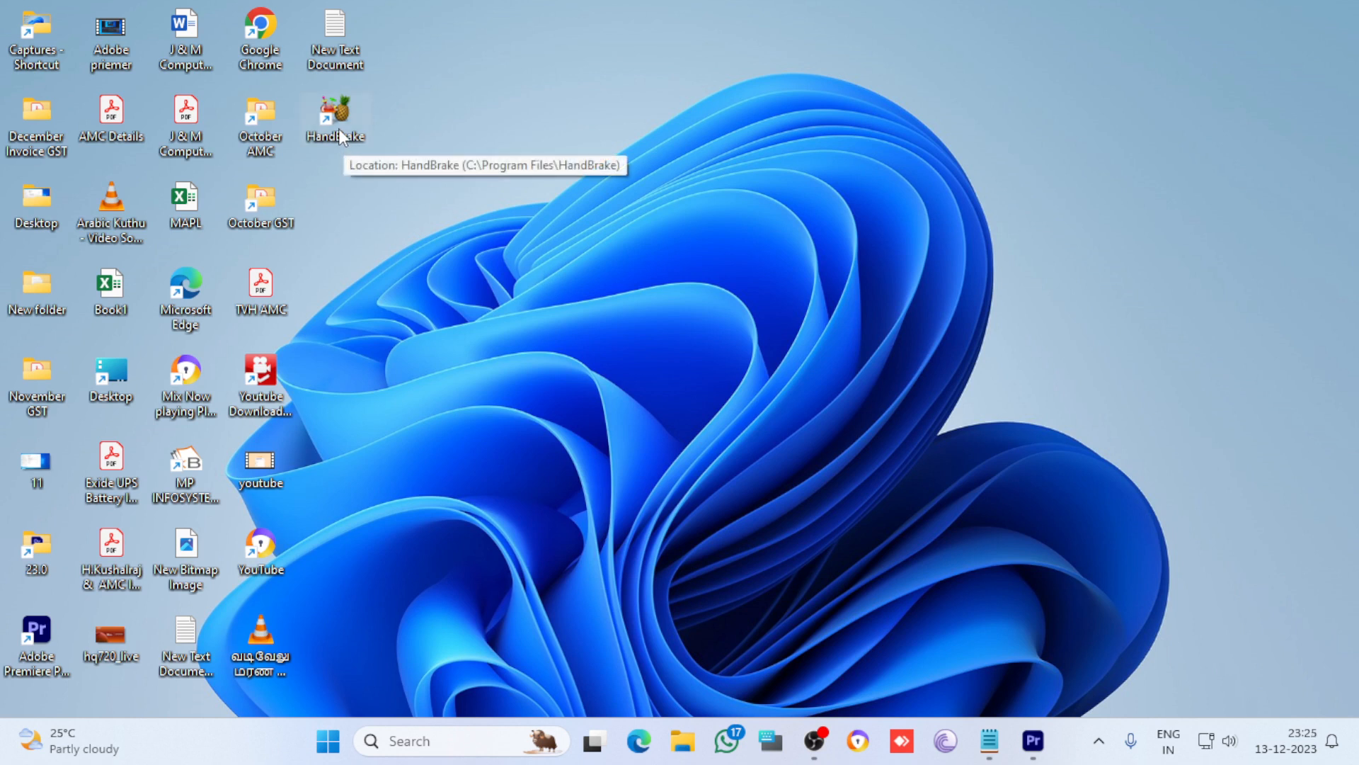
# Launch HandBrake from the desktop, accept recovery of the unfinished queue items and move its window clear of the desktop icons
pyautogui.click(338, 128)
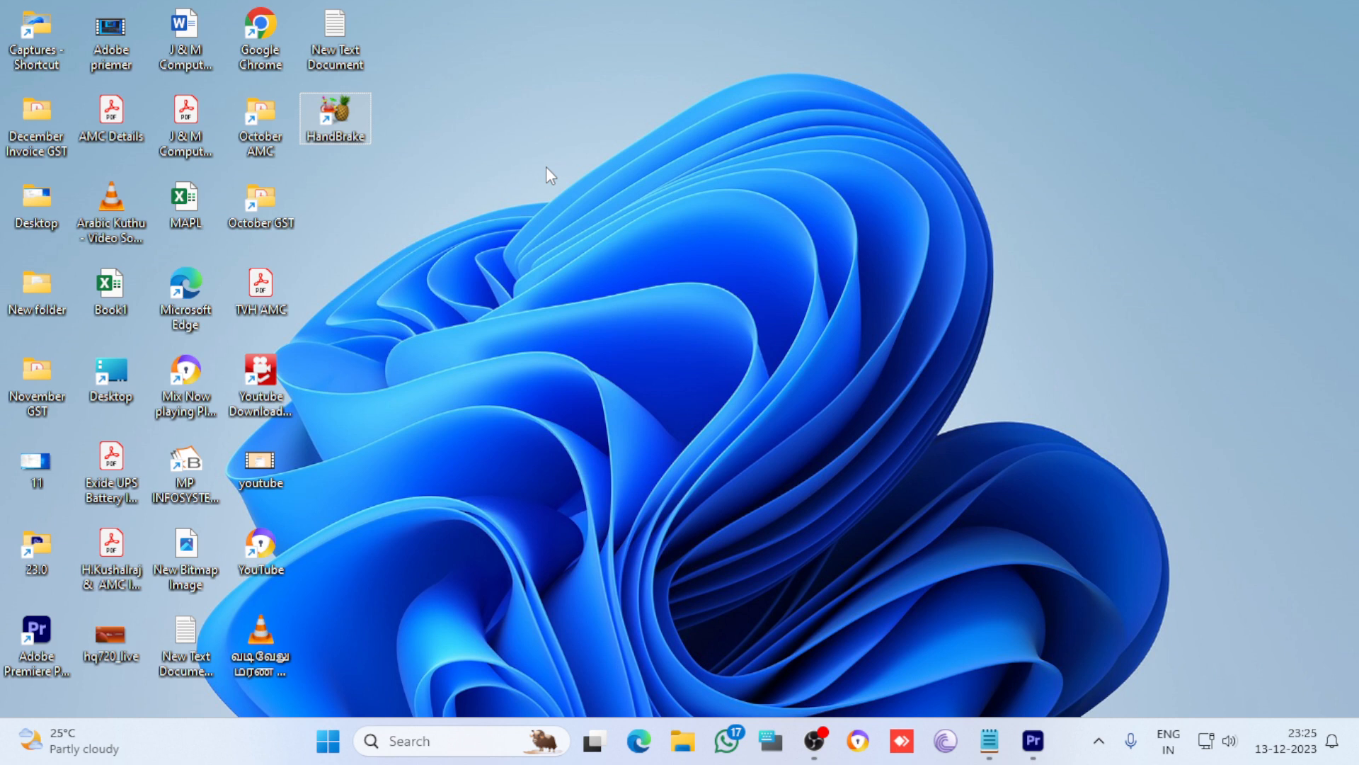
pyautogui.doubleClick(345, 133)
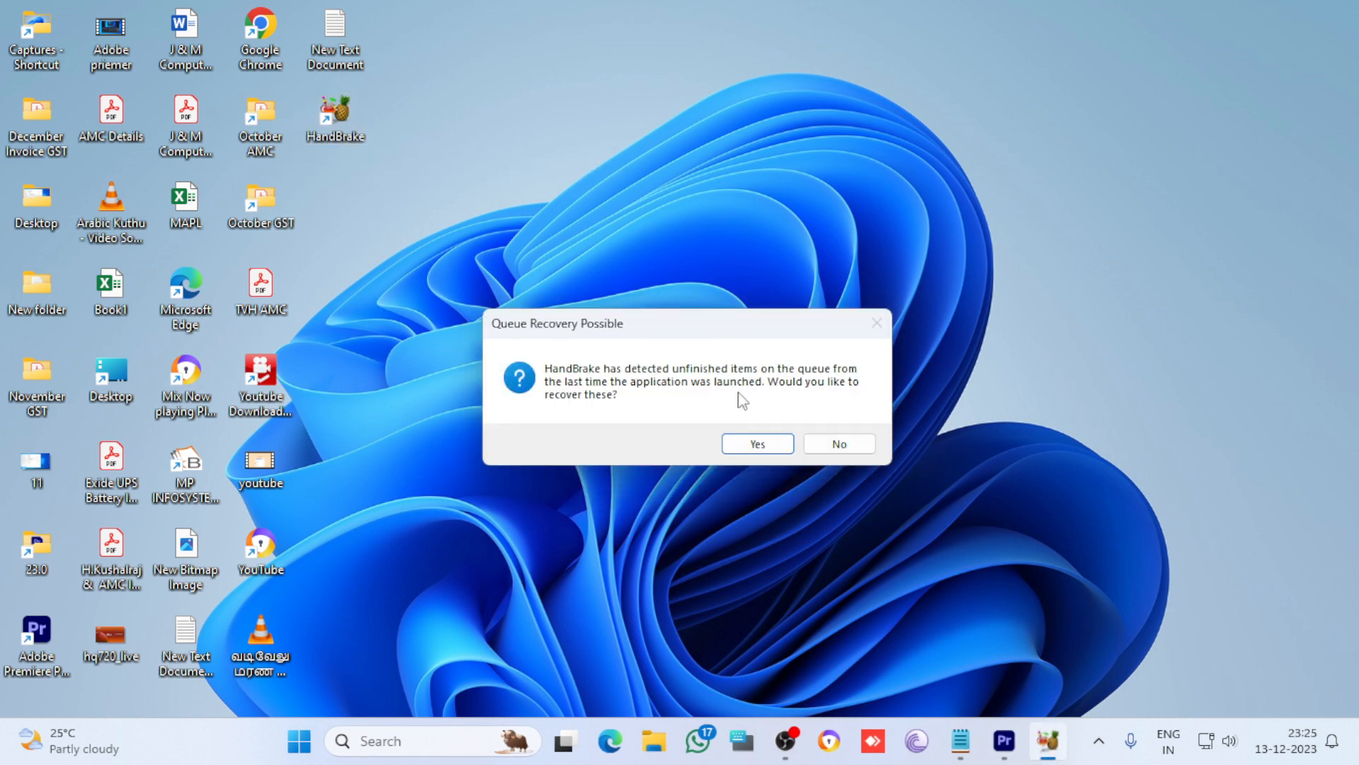
pyautogui.click(752, 443)
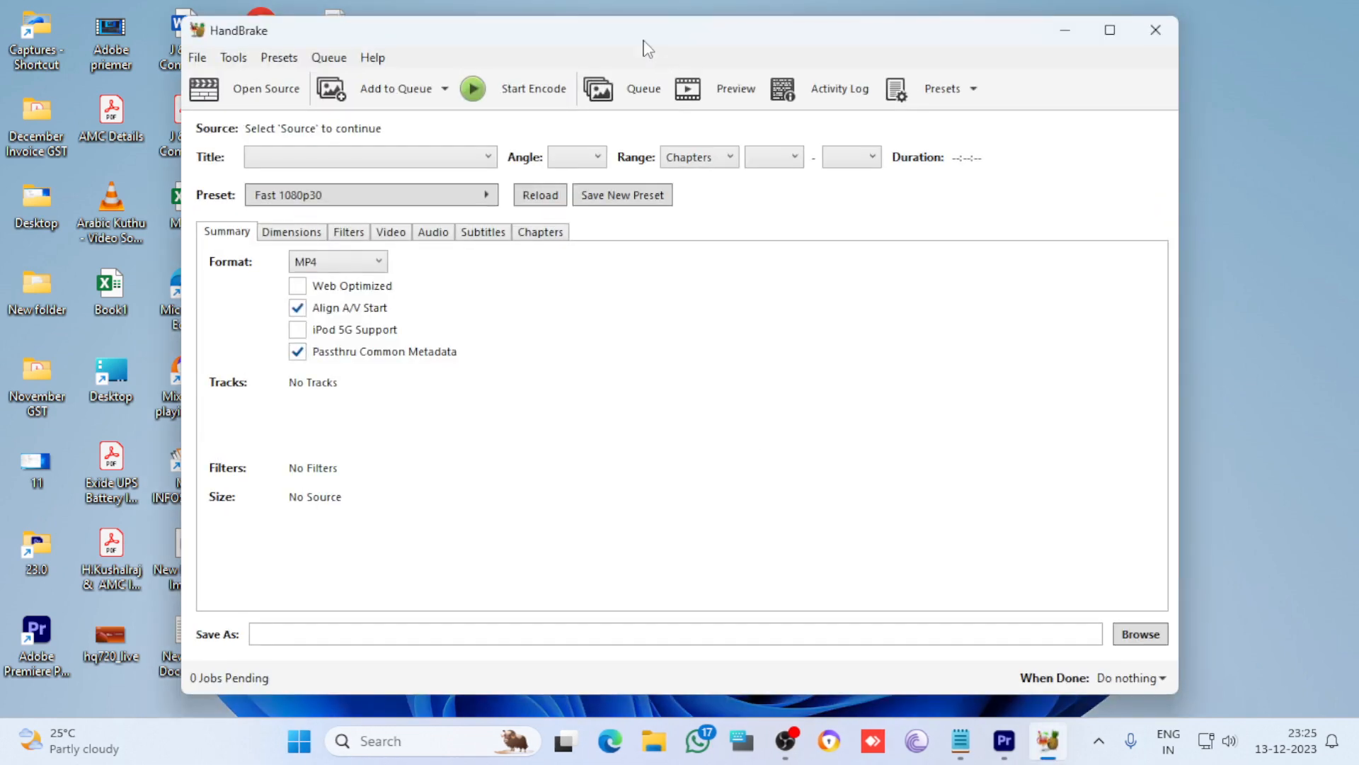
pyautogui.moveTo(650, 37); pyautogui.dragTo(737, 34)
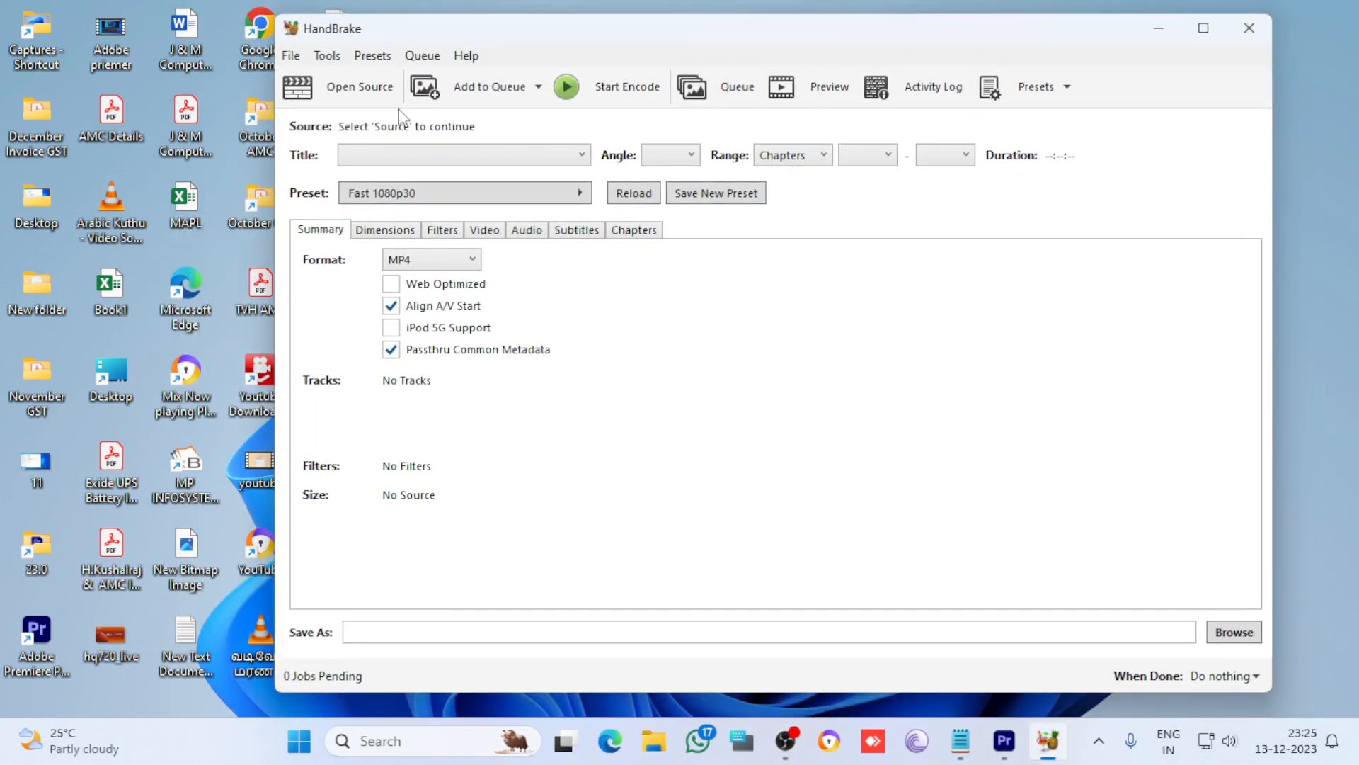
# Load the ads video from the Music folder into HandBrake as the source and minimize the folder window
pyautogui.click(356, 78)
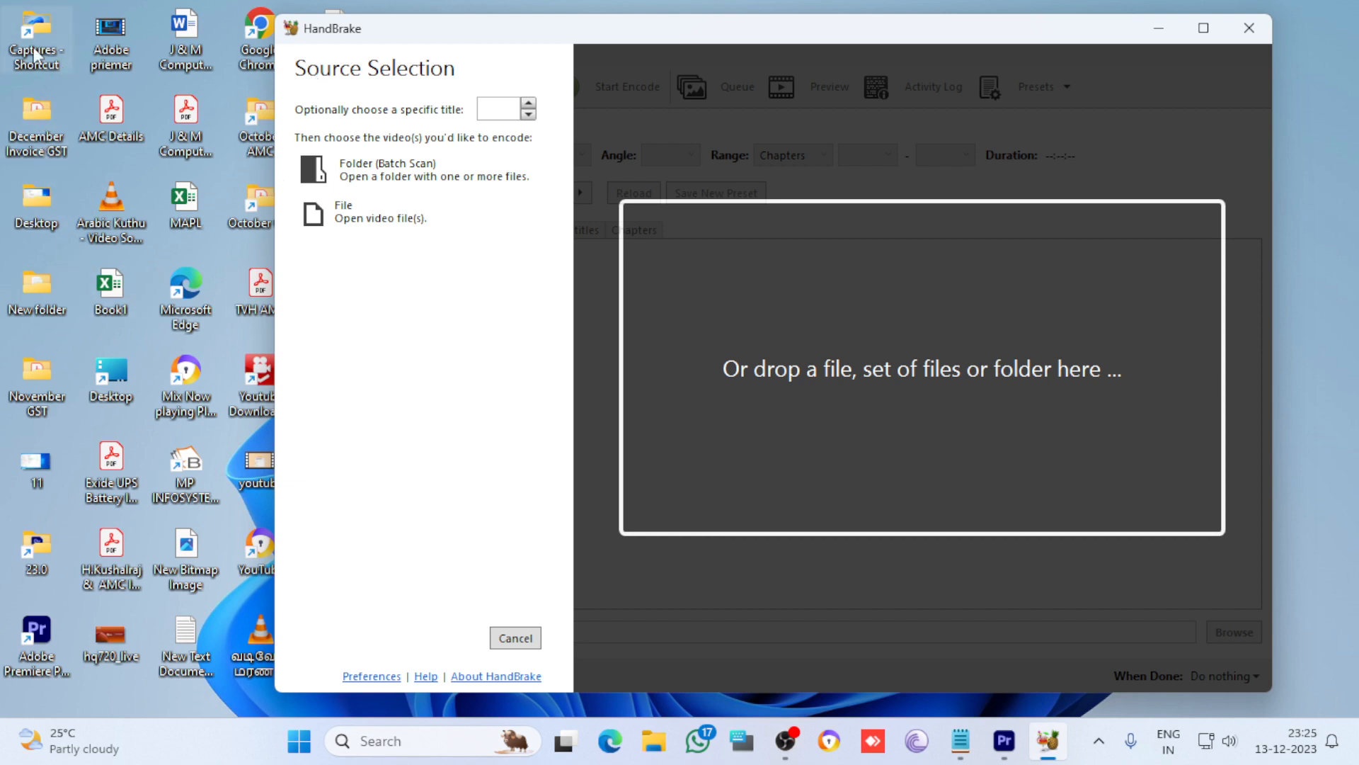
pyautogui.click(33, 51)
pyautogui.doubleClick(33, 51)
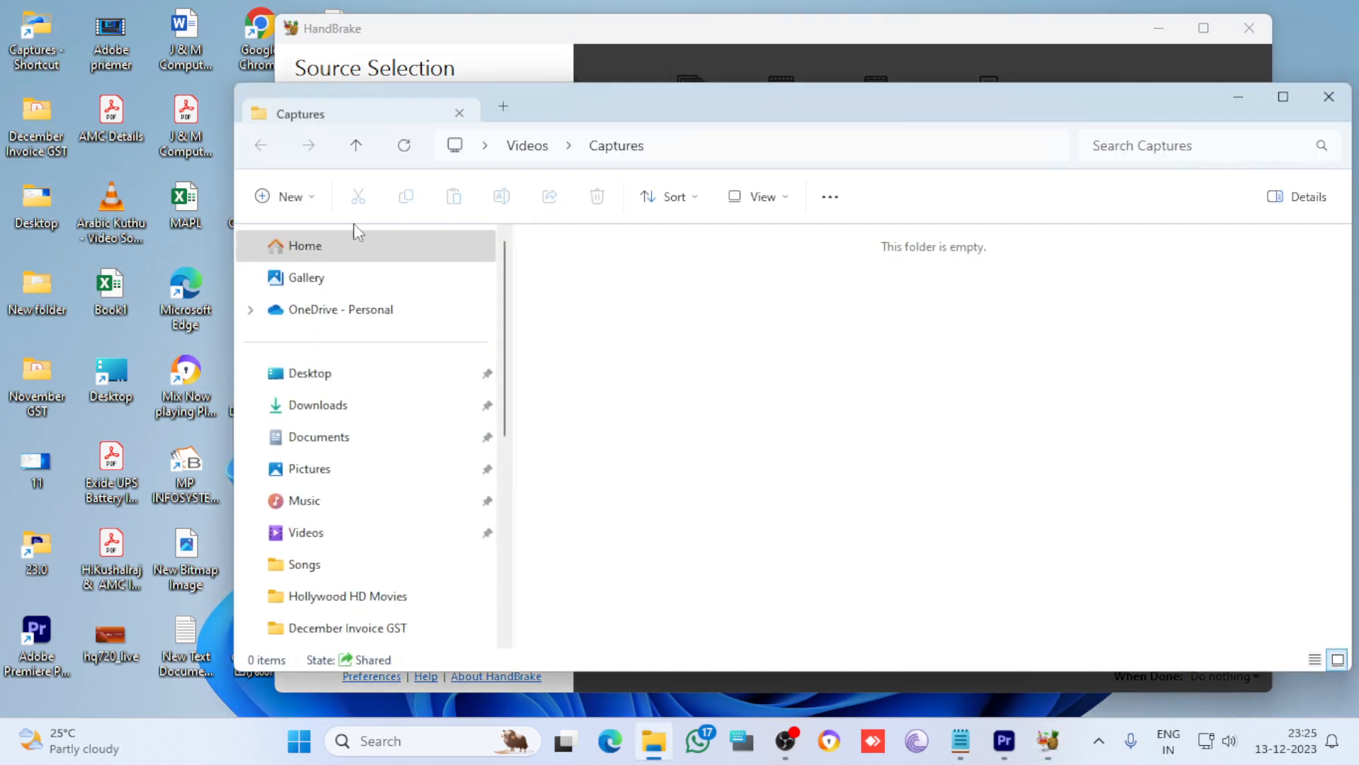
pyautogui.click(311, 501)
pyautogui.moveTo(774, 115); pyautogui.dragTo(832, 381)
pyautogui.click(859, 573)
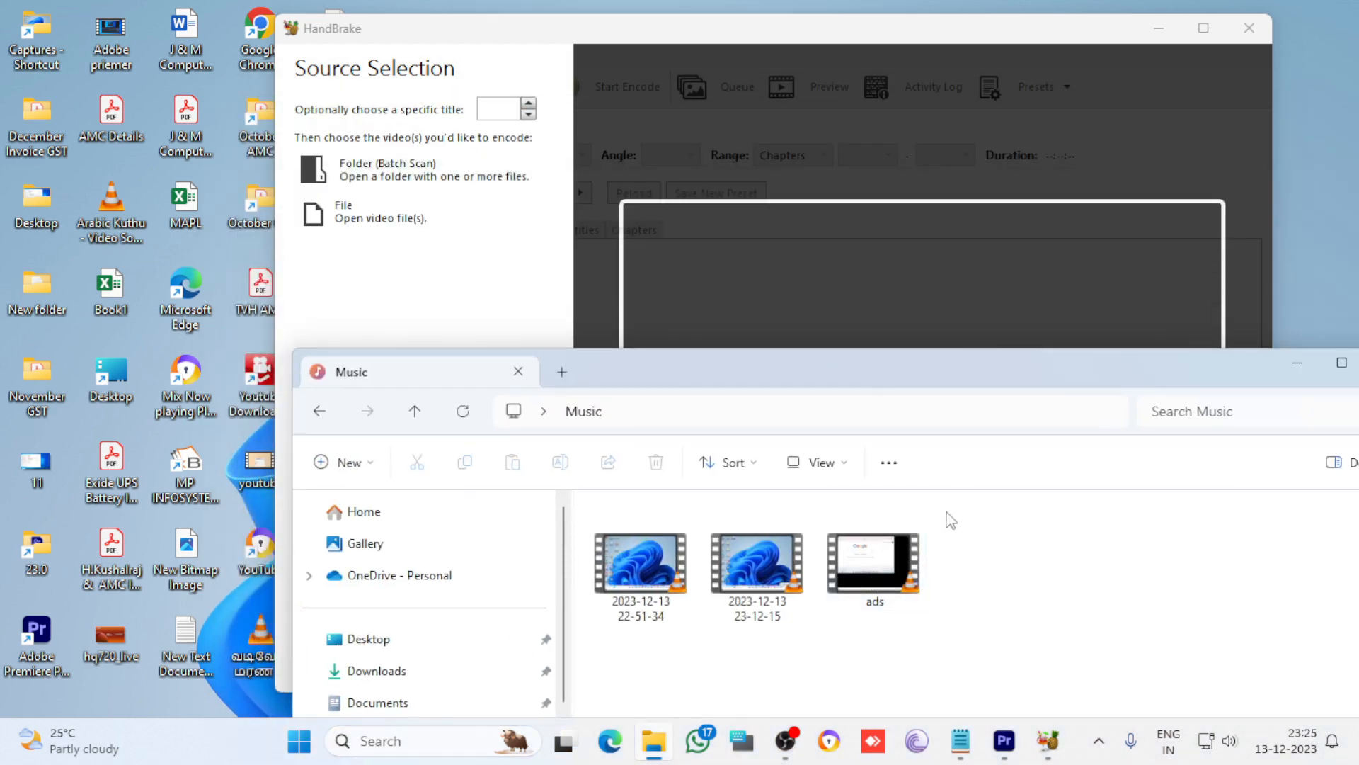
pyautogui.moveTo(886, 573); pyautogui.dragTo(897, 283)
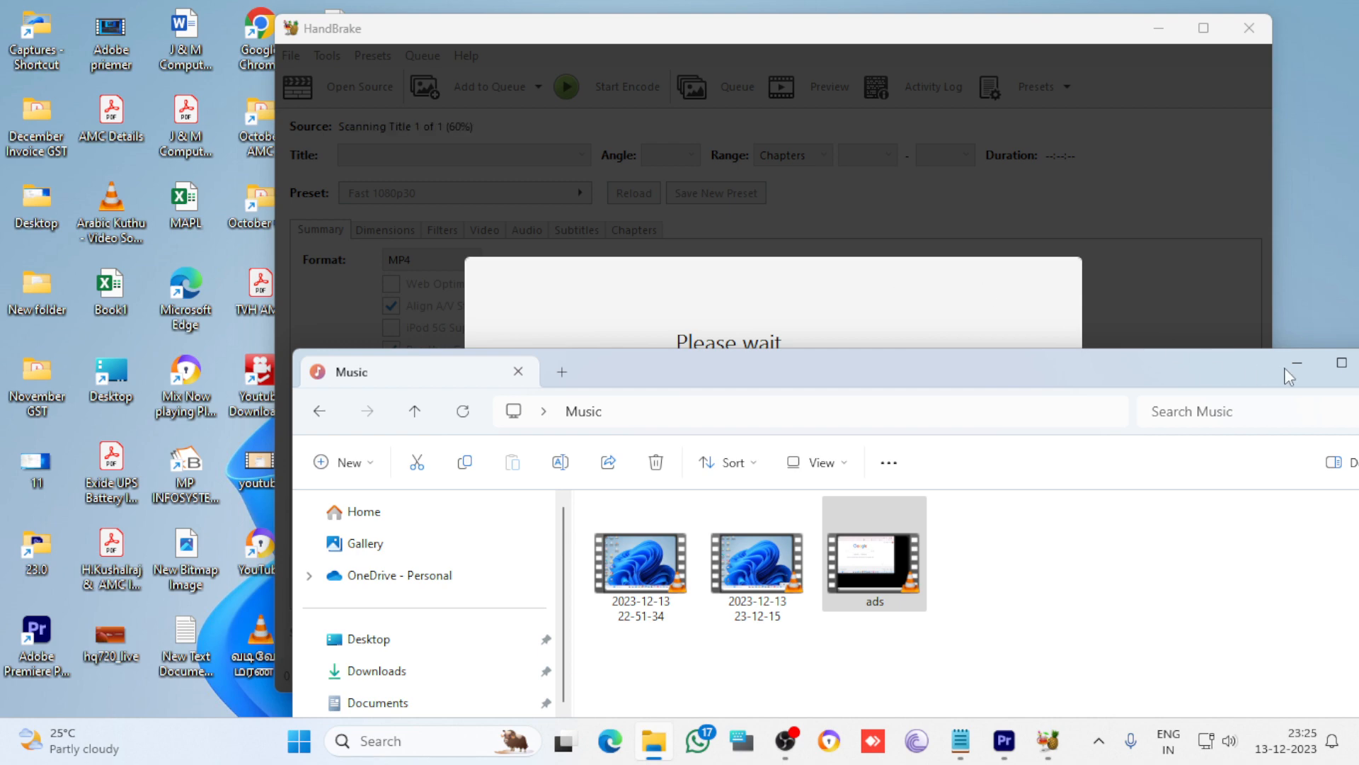
pyautogui.click(1297, 363)
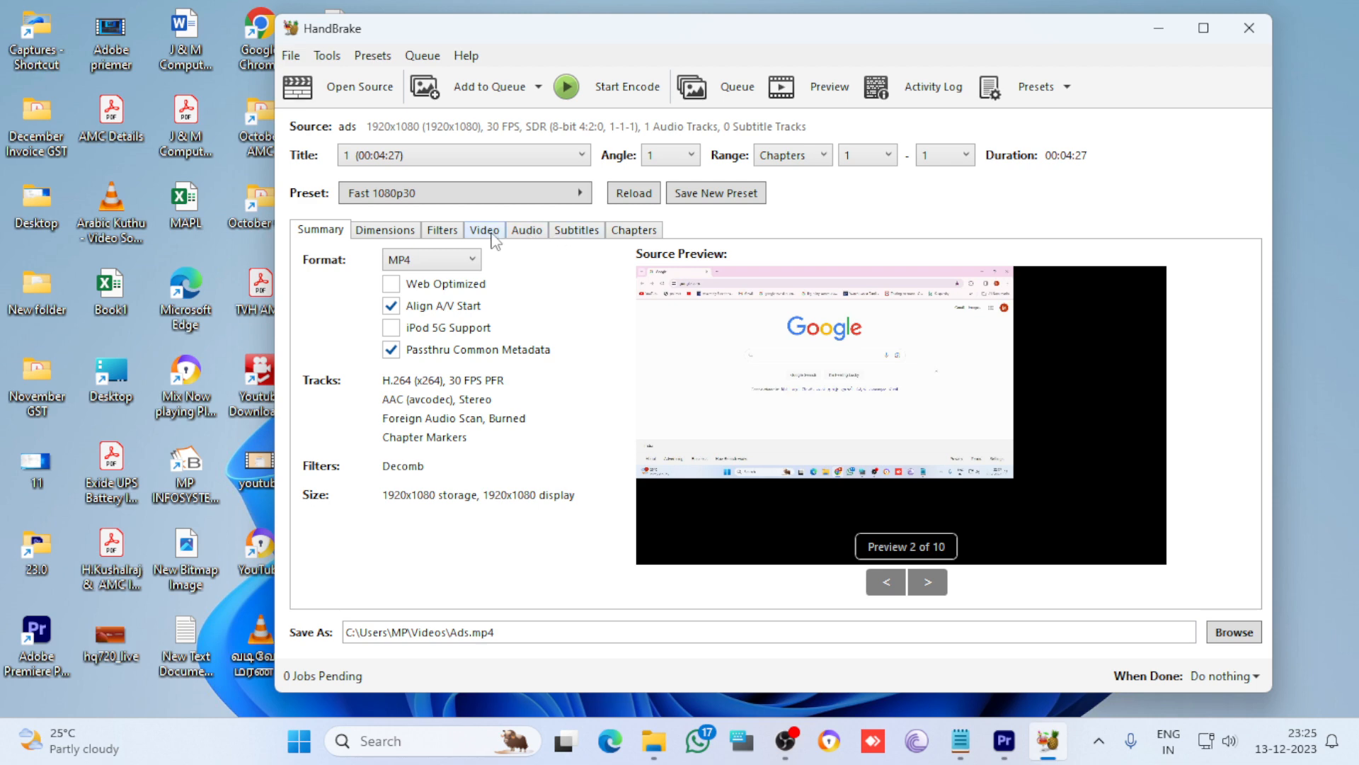
# Review the Dimensions, Filters, Video, Audio, Subtitles and Chapters settings for the loaded ads video
pyautogui.click(389, 232)
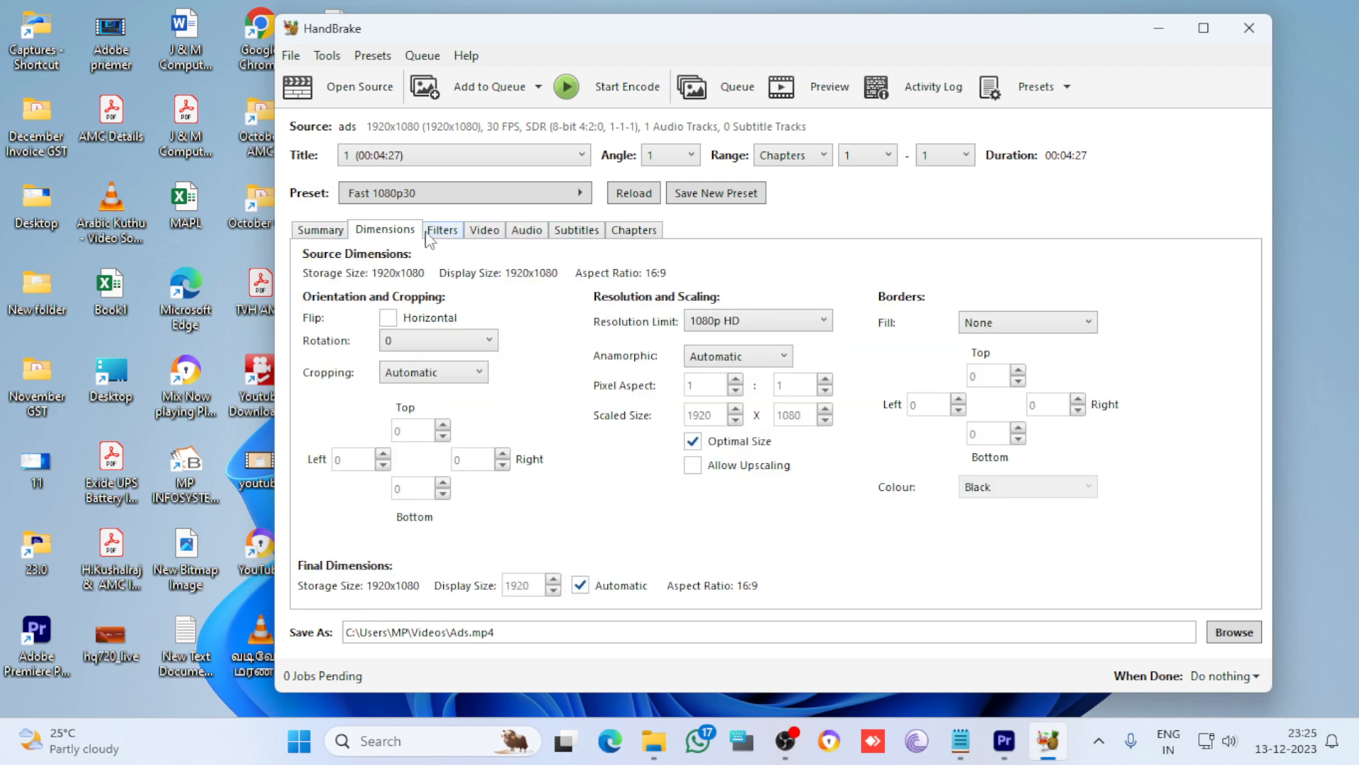
pyautogui.click(429, 234)
pyautogui.click(495, 232)
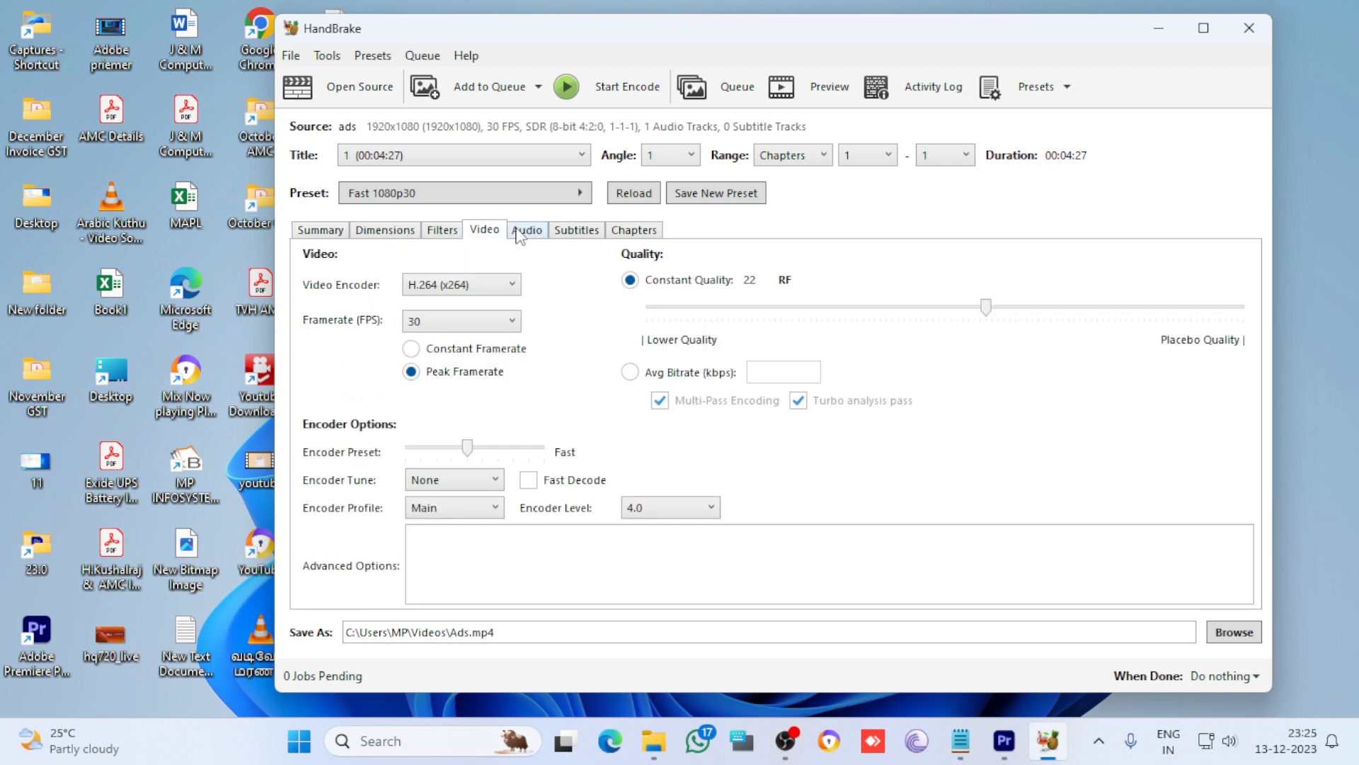
pyautogui.click(523, 233)
pyautogui.click(575, 234)
pyautogui.click(621, 232)
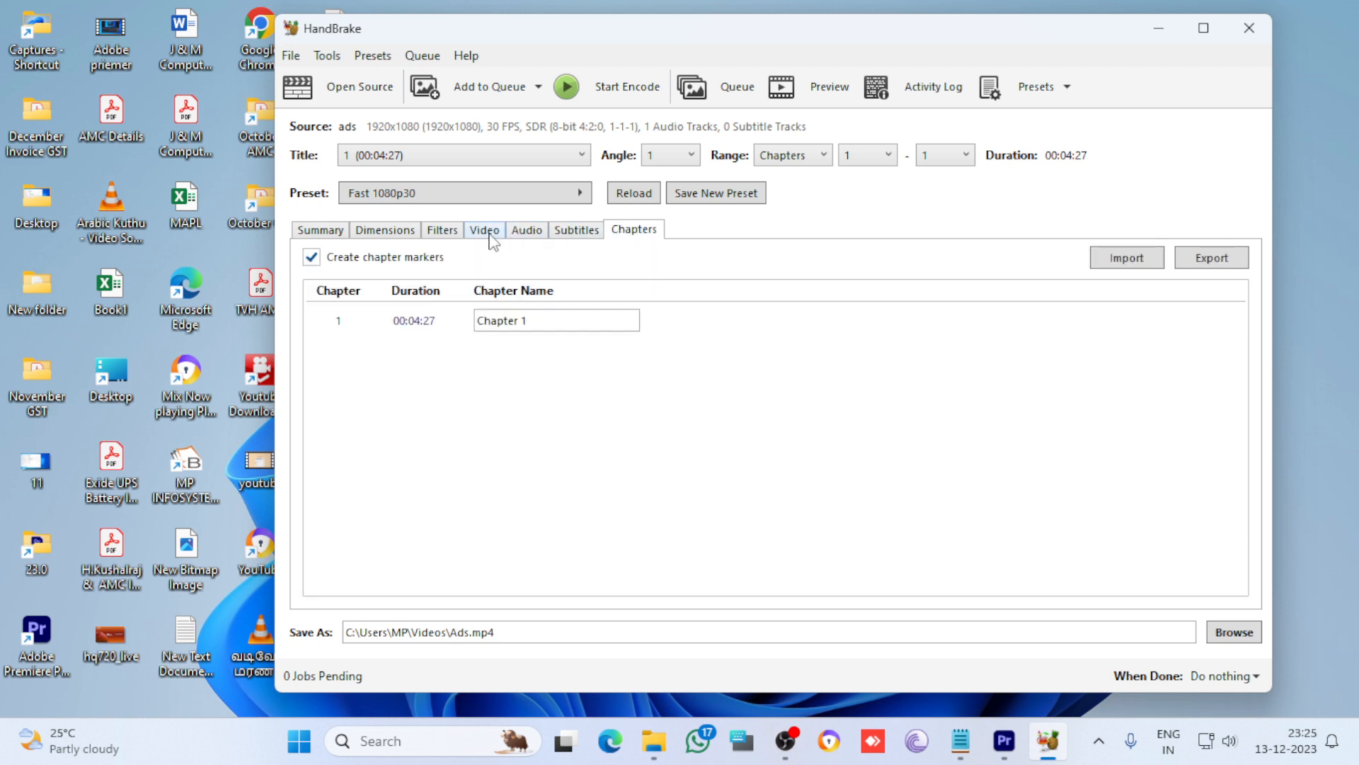
# Set the video's constant quality to RF 0 at the placebo end and start encoding the ads video
pyautogui.click(494, 239)
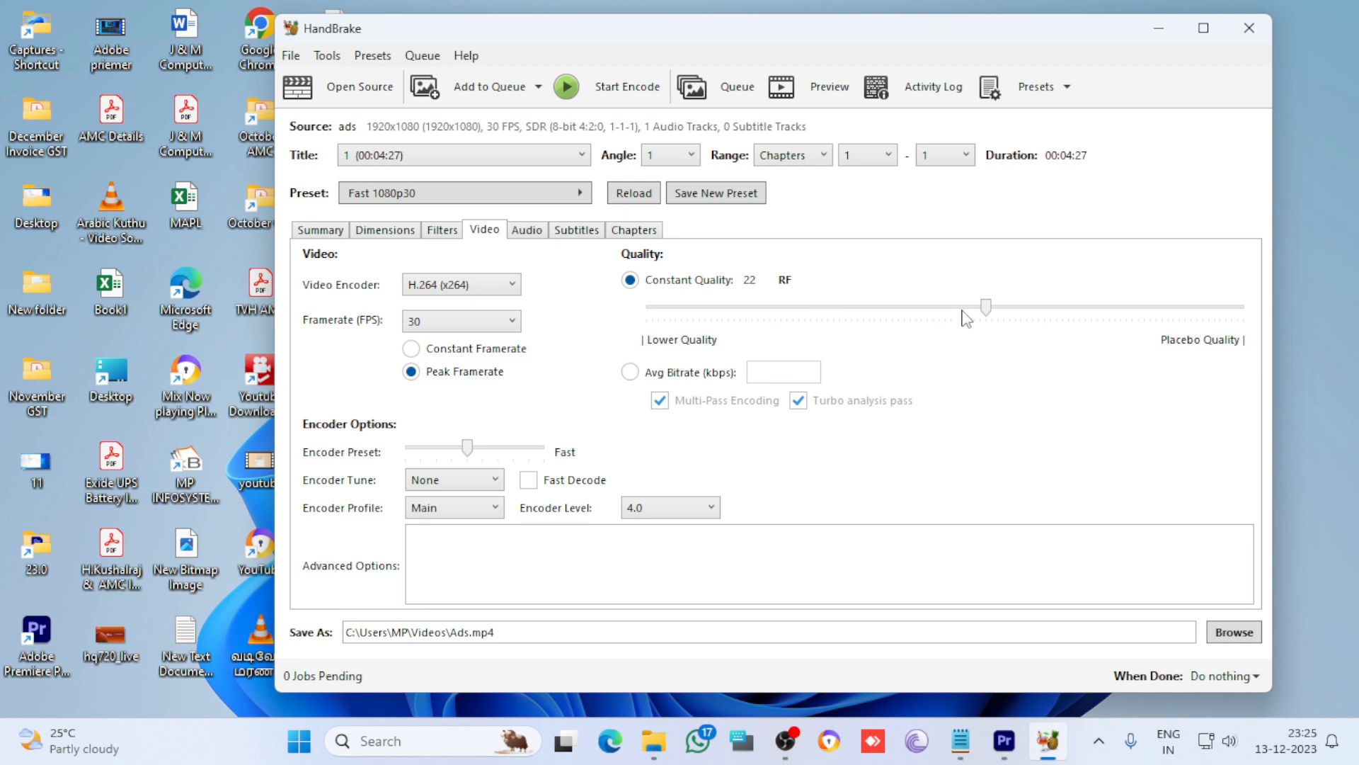
pyautogui.moveTo(986, 309); pyautogui.dragTo(1260, 314)
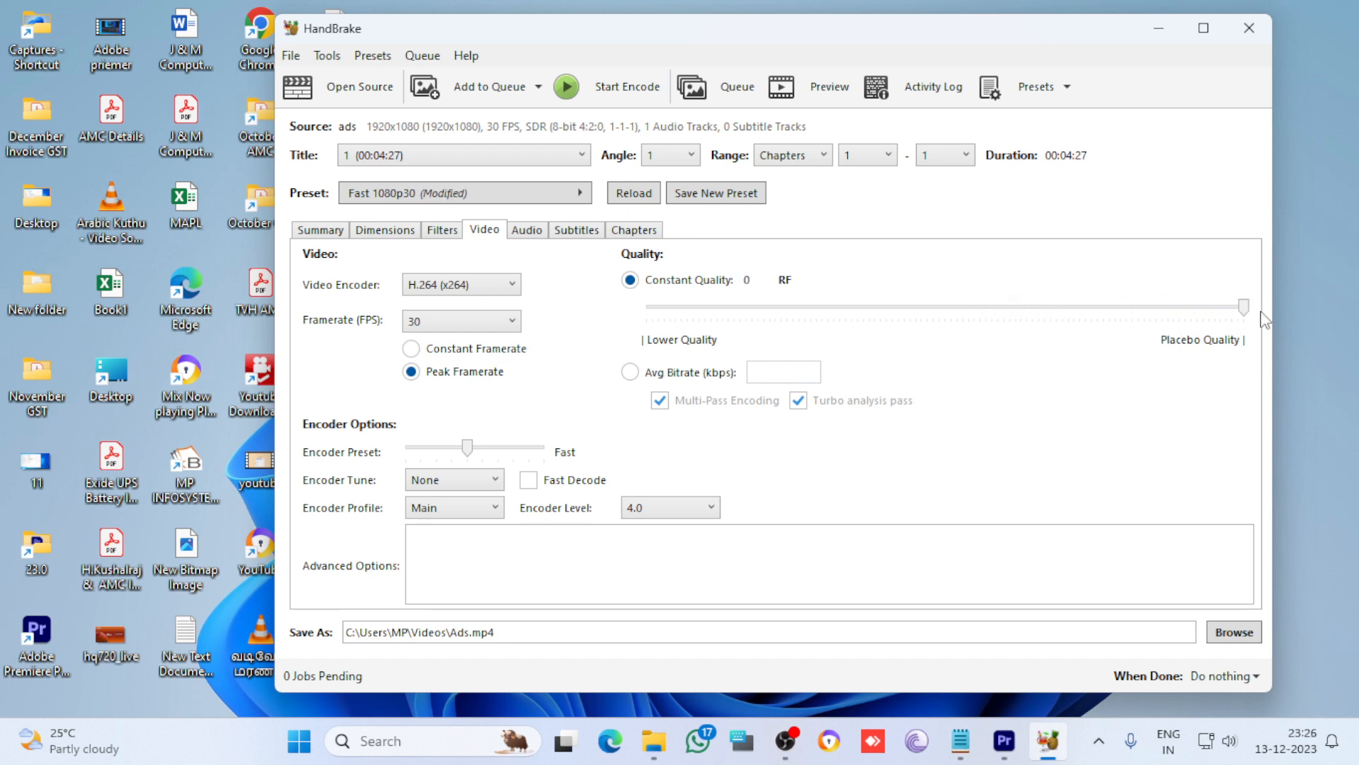
pyautogui.click(624, 87)
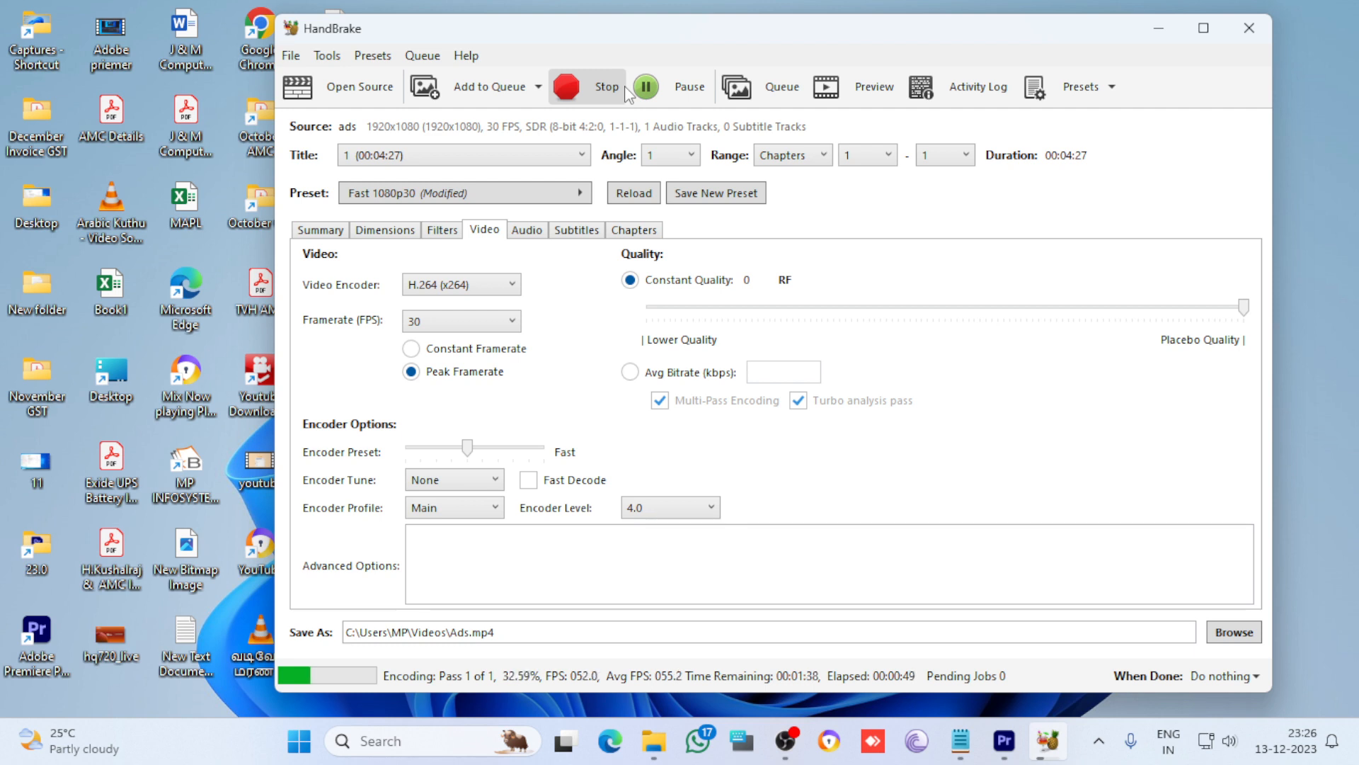
# Switch to File Explorer, open the Videos output folder, look through its files and widen the window
pyautogui.click(654, 741)
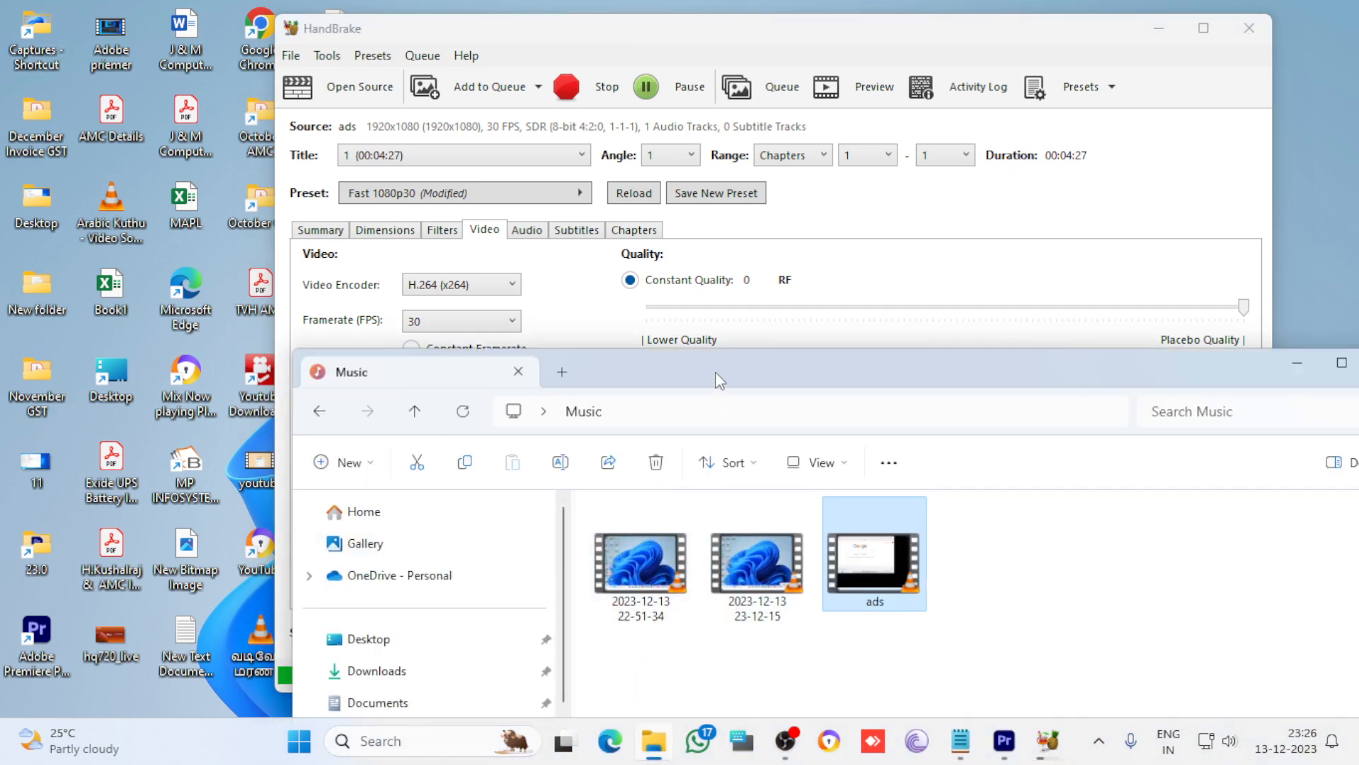
pyautogui.moveTo(719, 379); pyautogui.dragTo(698, 28)
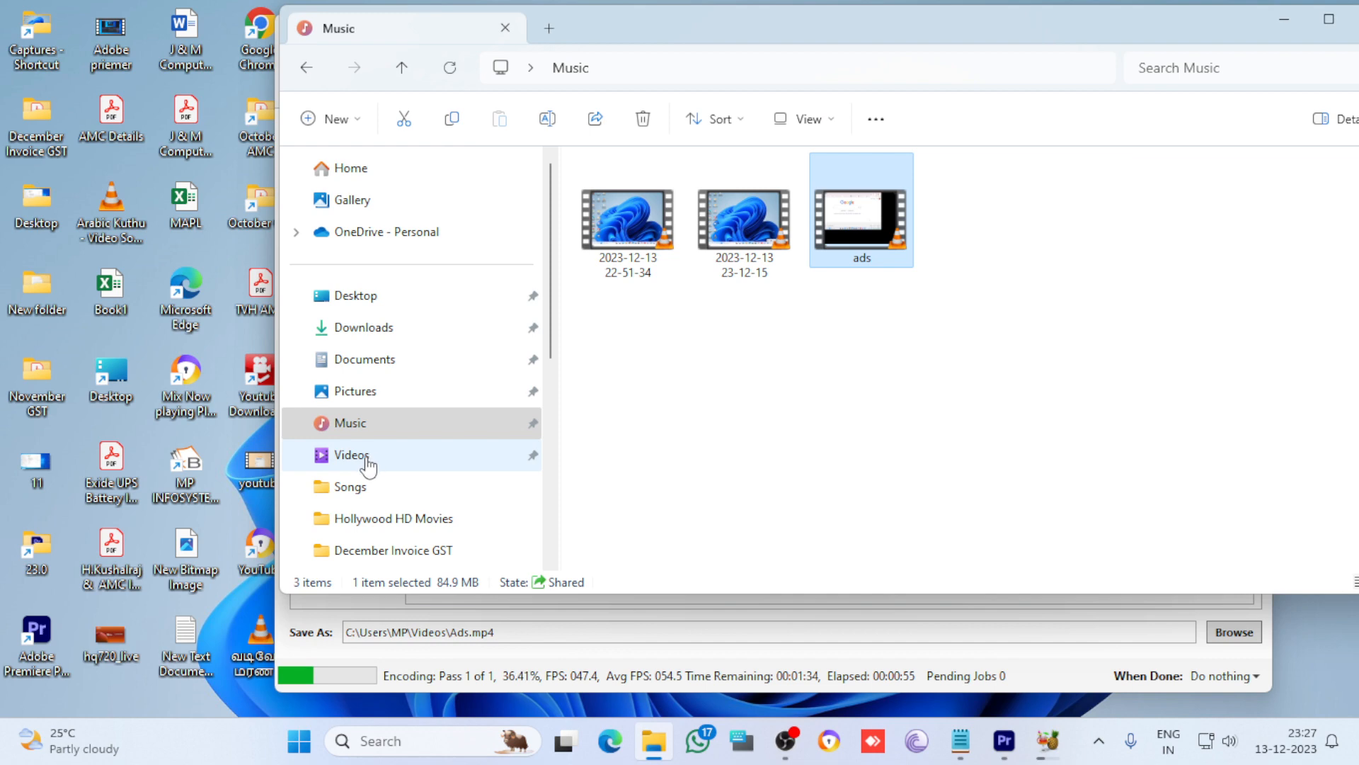
pyautogui.click(367, 458)
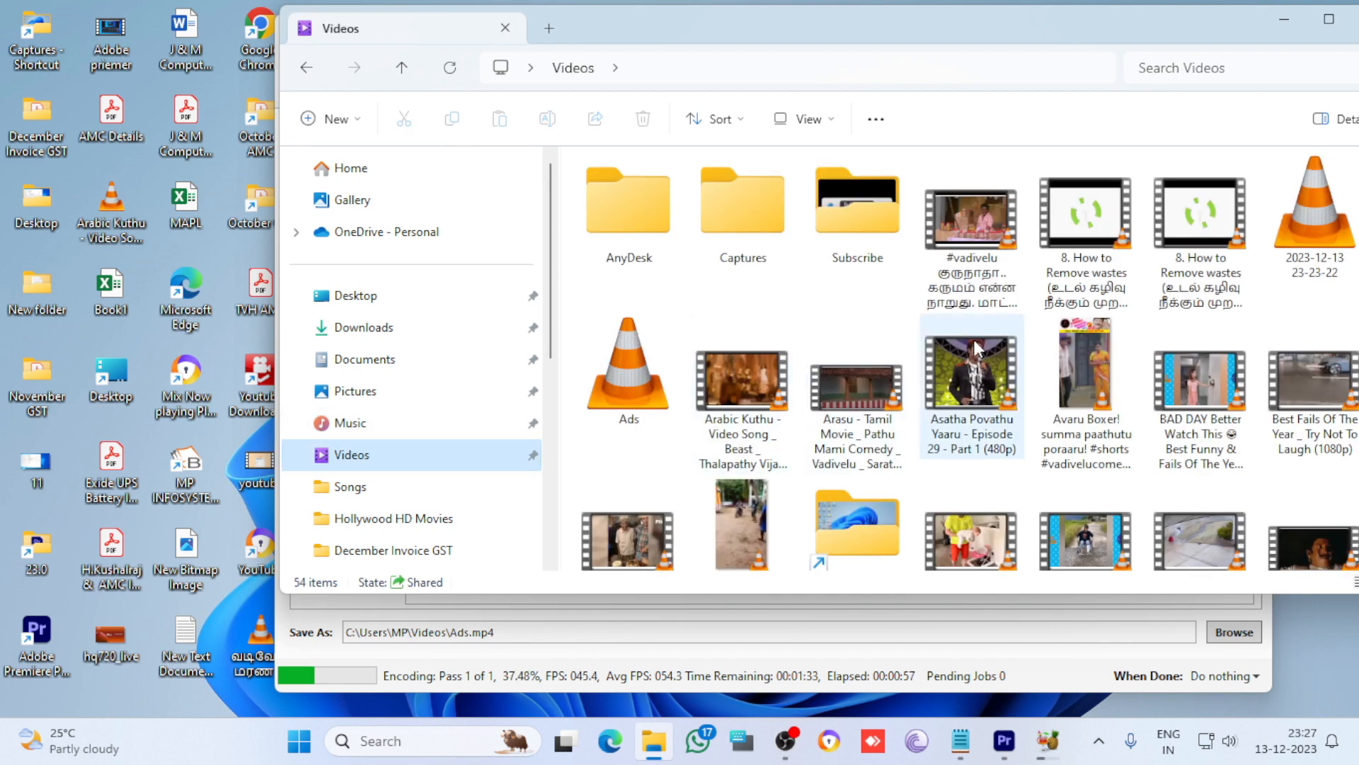
pyautogui.scroll(-5, 972, 337)
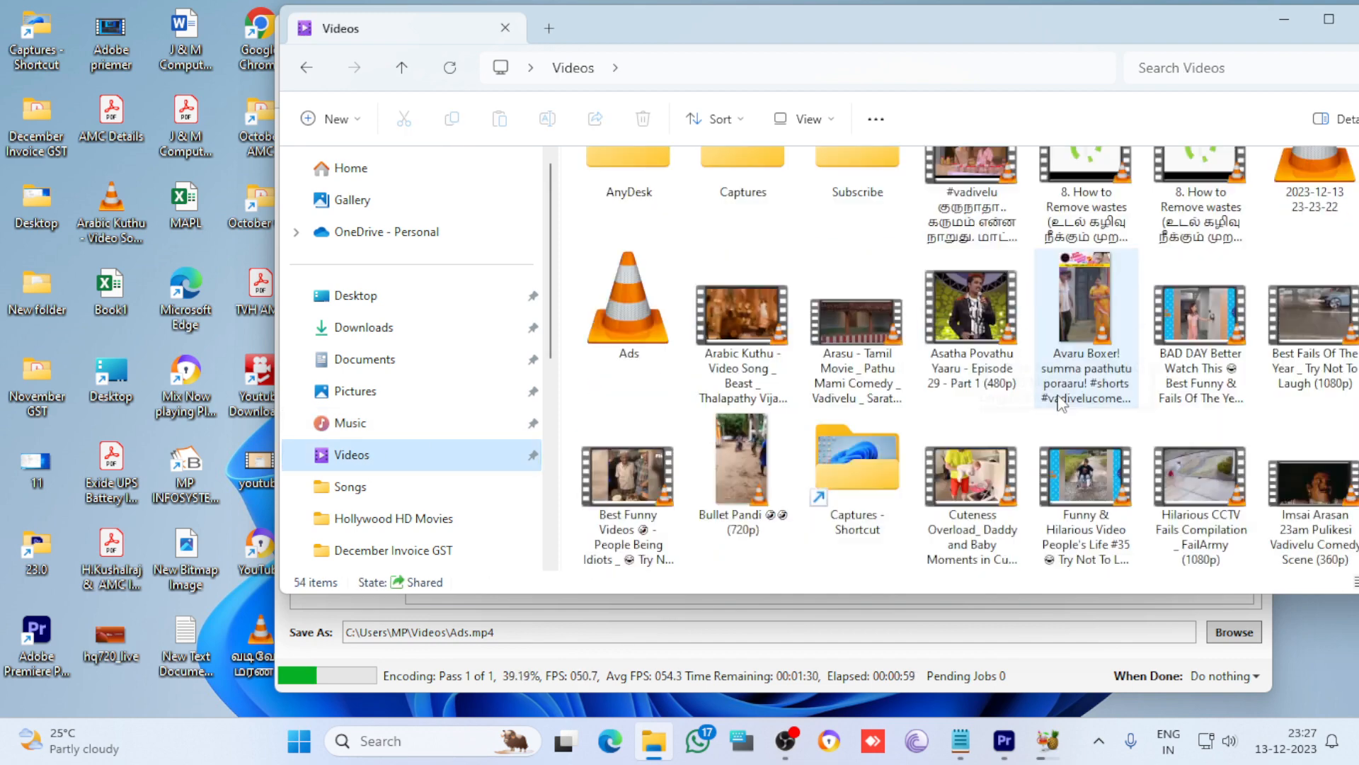
pyautogui.scroll(-5, 1068, 440)
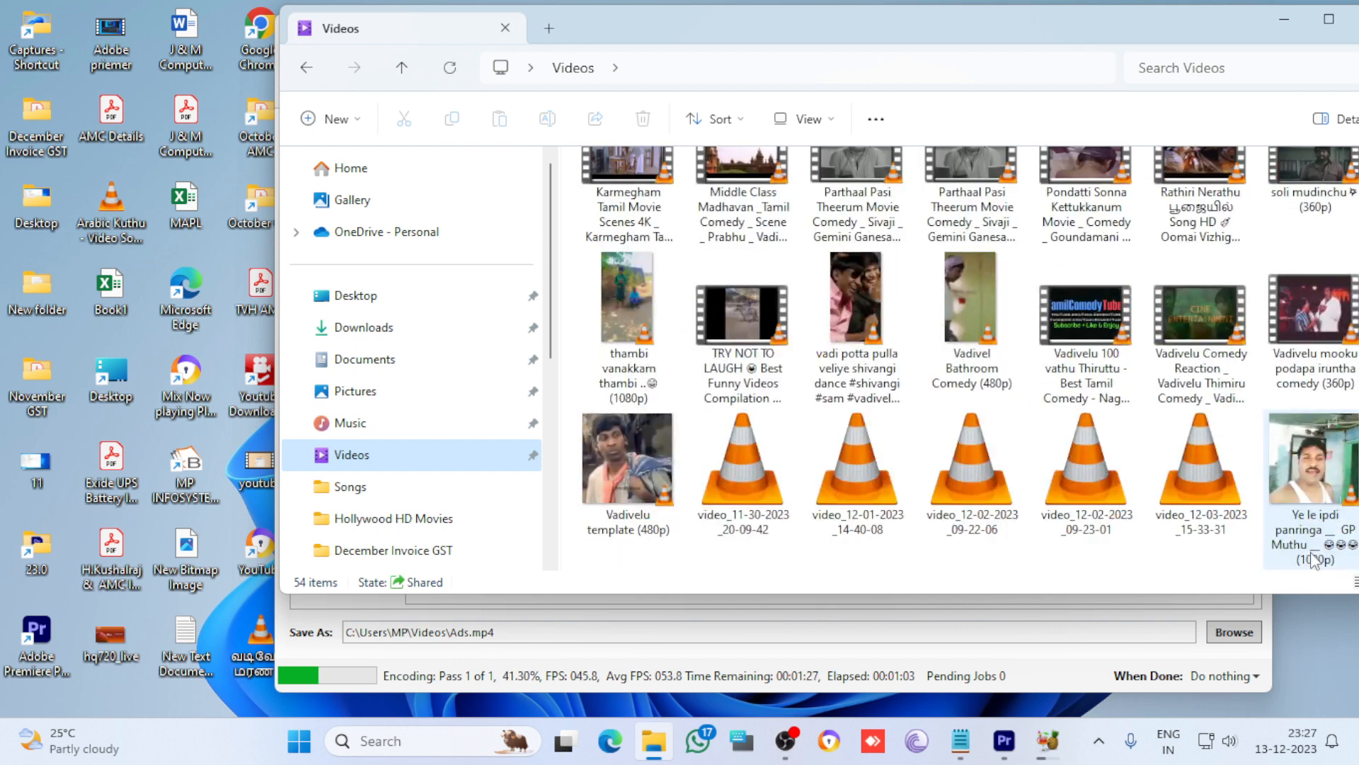
pyautogui.scroll(-3, 1308, 561)
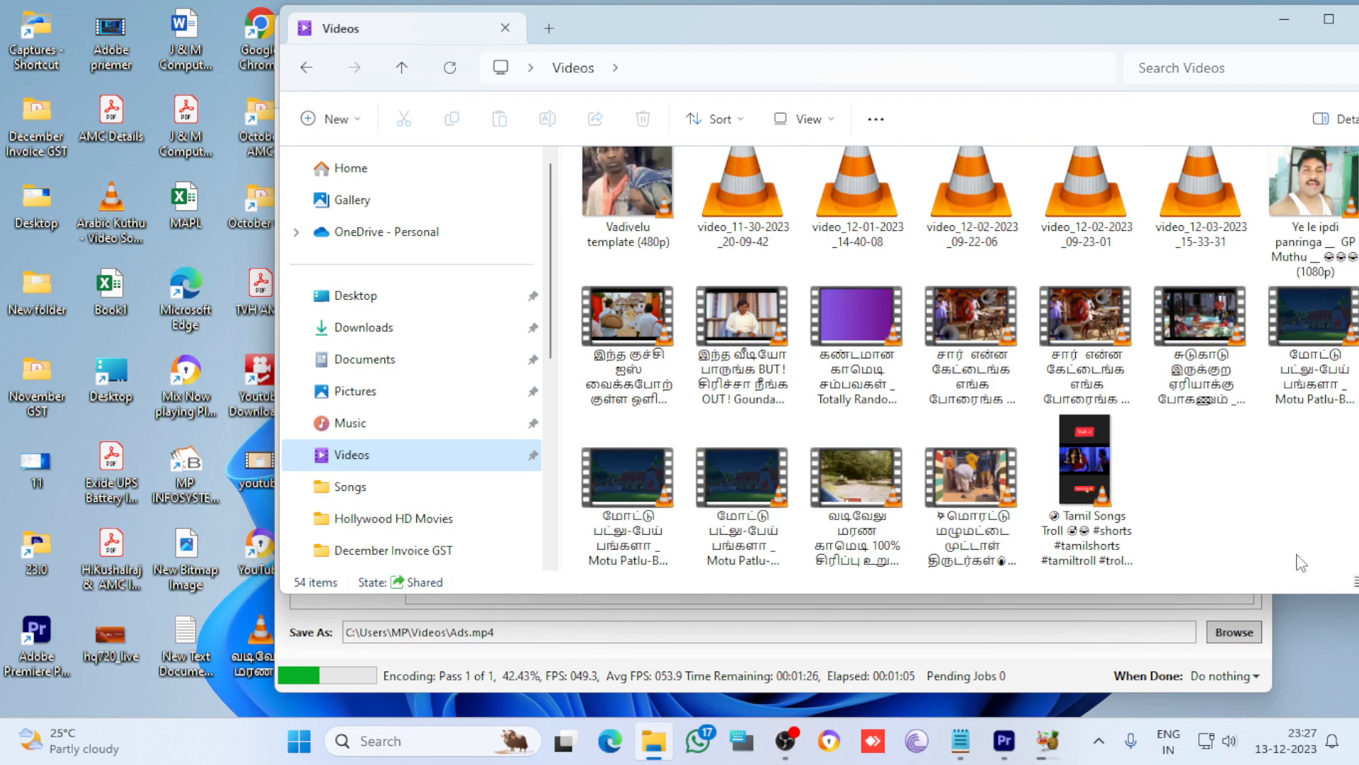
pyautogui.scroll(10, 1267, 542)
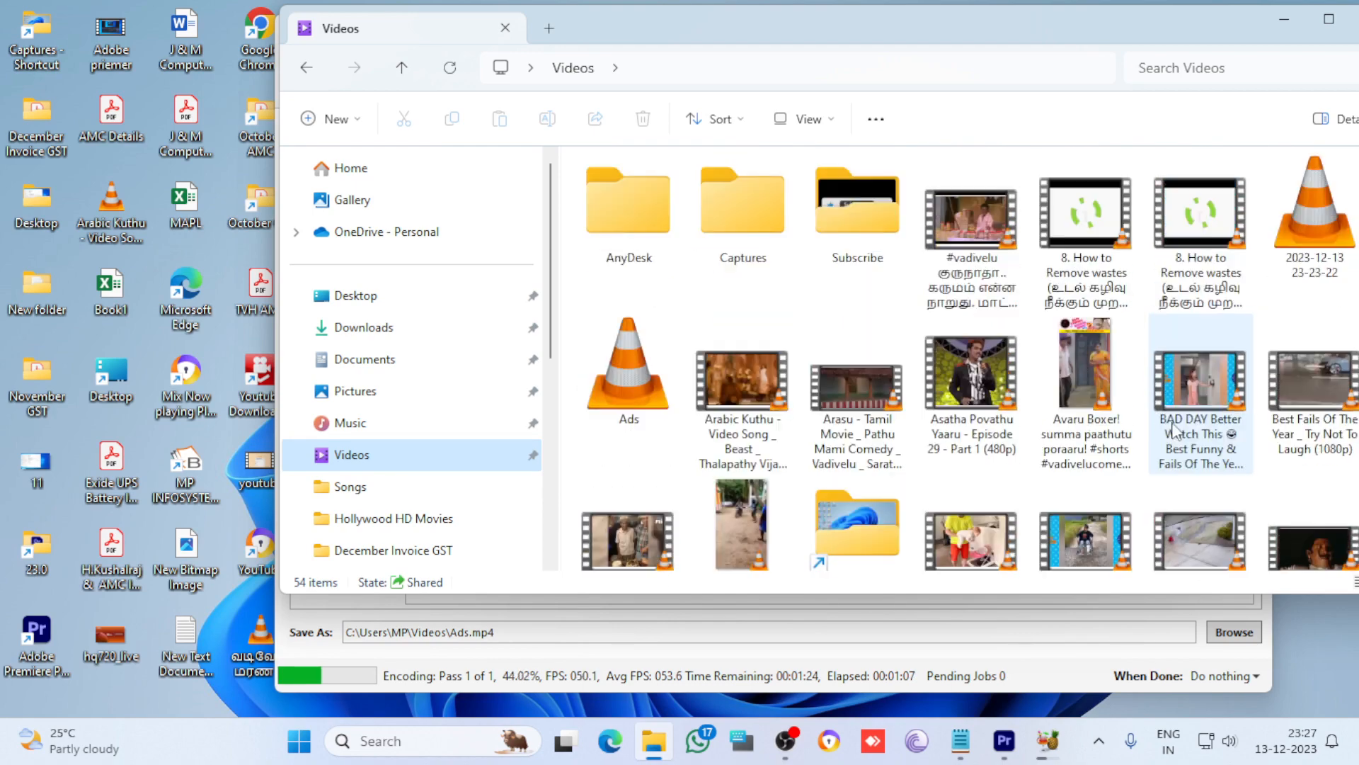
pyautogui.moveTo(278, 276); pyautogui.dragTo(33, 310)
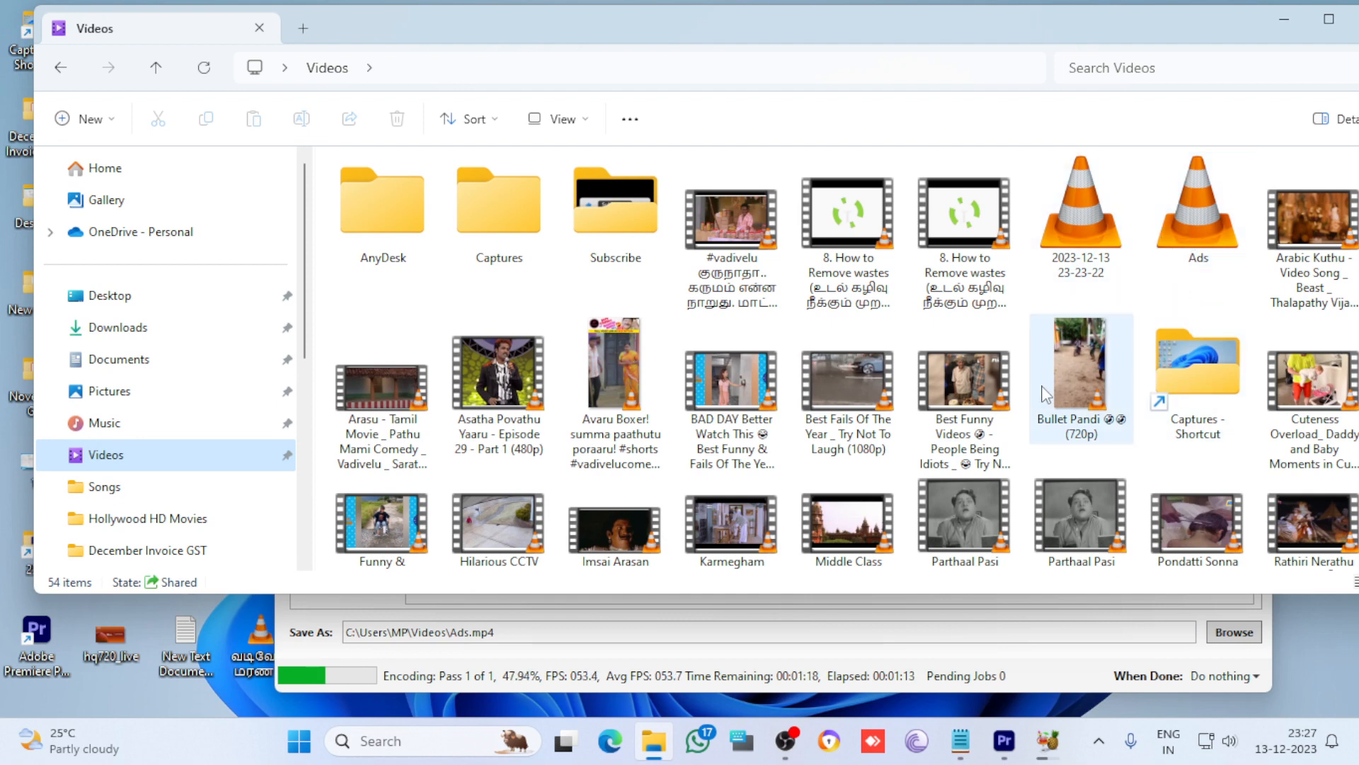
# Permanently delete the five video files named video_11-30-2023_20-09-42 through video_12-03-2023_15-33-31
pyautogui.scroll(-5, 1043, 397)
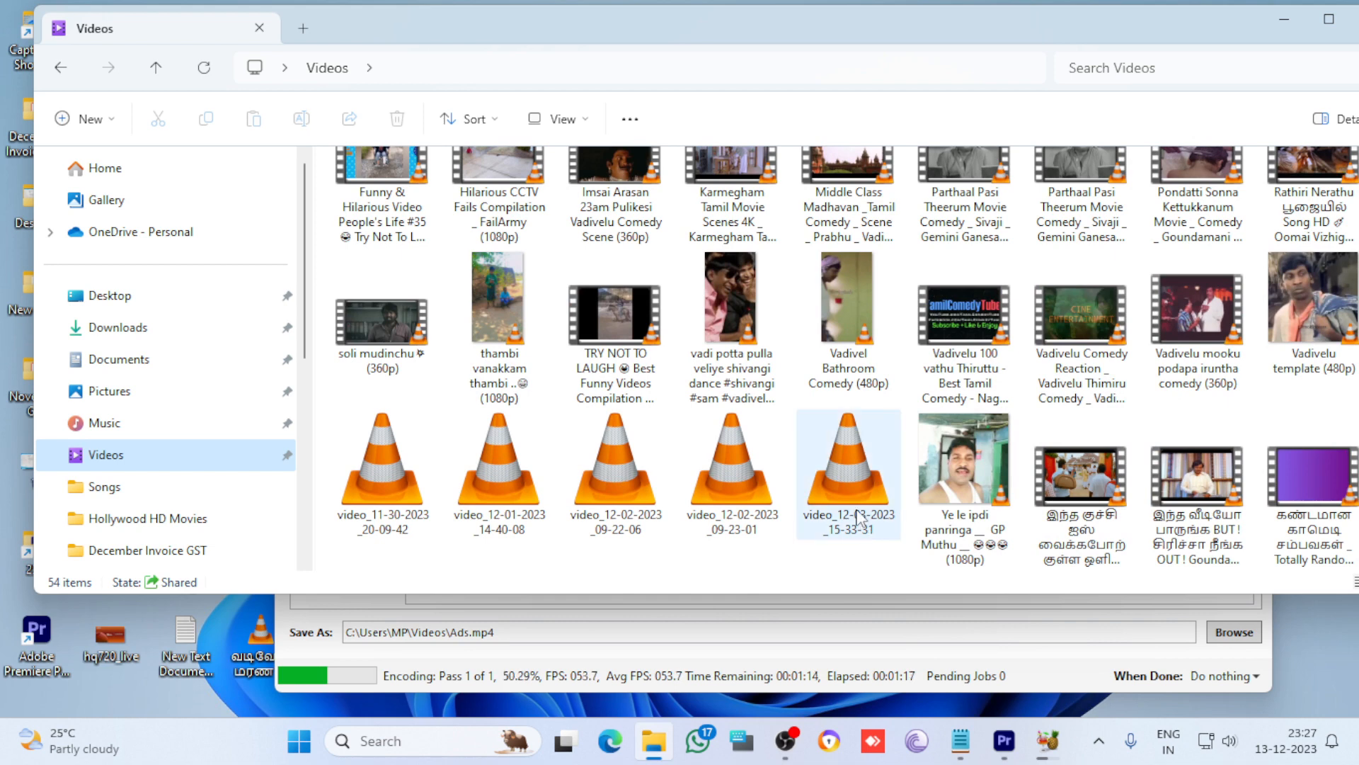
pyautogui.moveTo(859, 564); pyautogui.dragTo(325, 487)
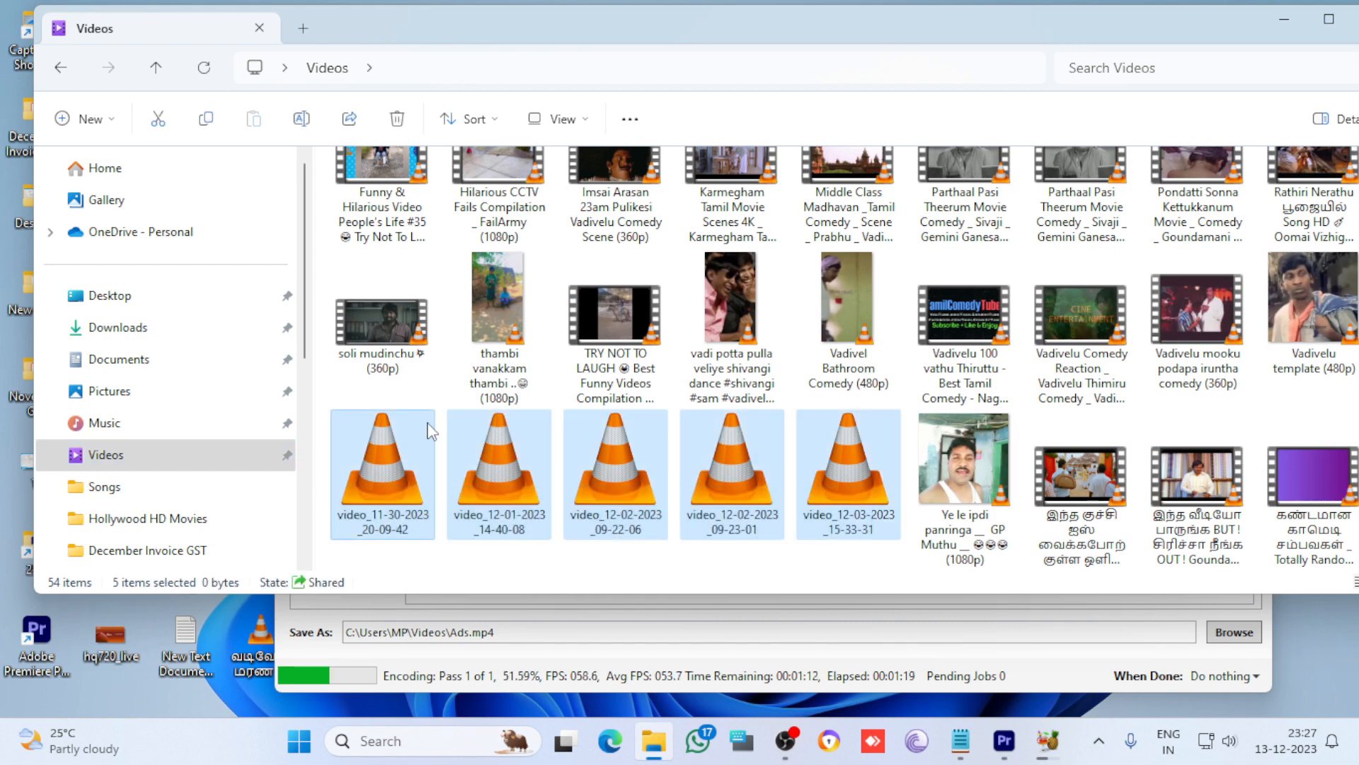
pyautogui.hotkey('shift', 'Delete')
pyautogui.press('Return')
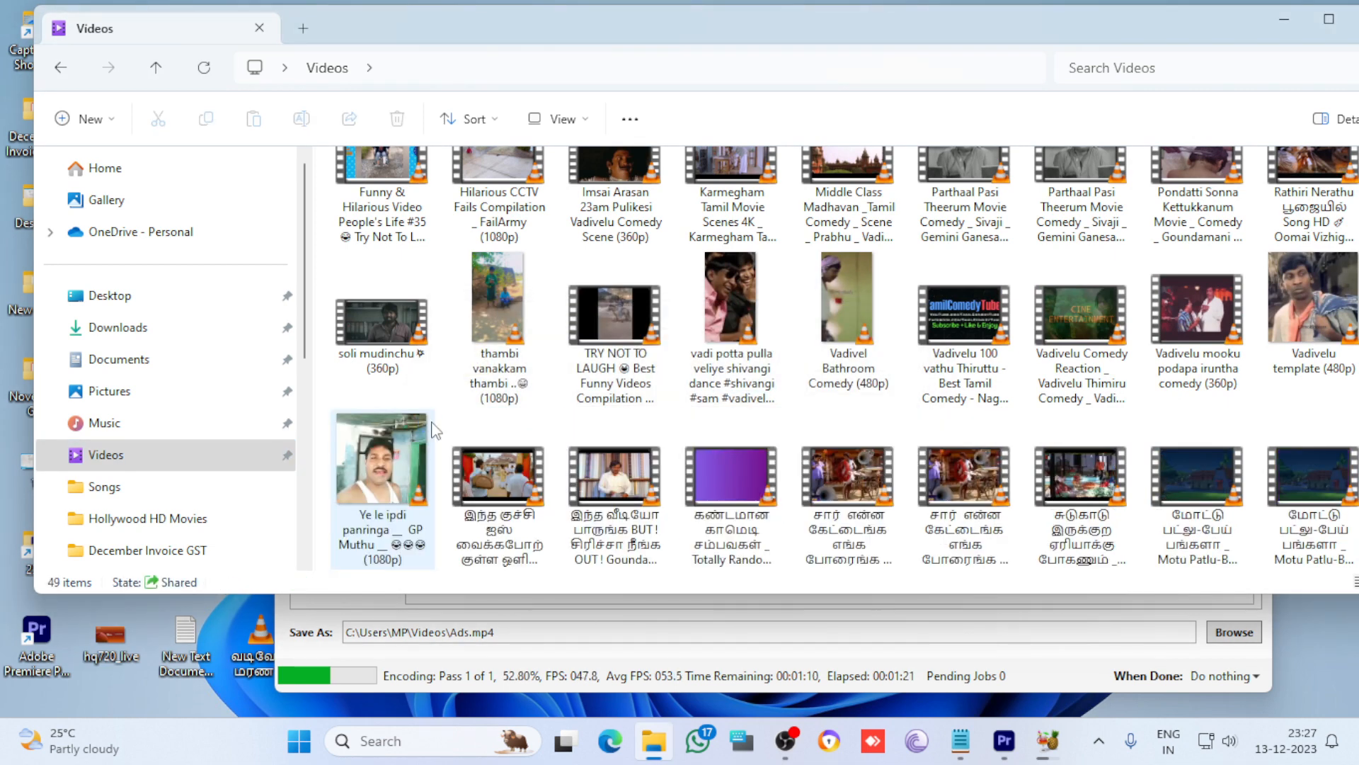
# Permanently delete the Captures - Shortcut item from the Videos folder
pyautogui.scroll(-2, 1124, 502)
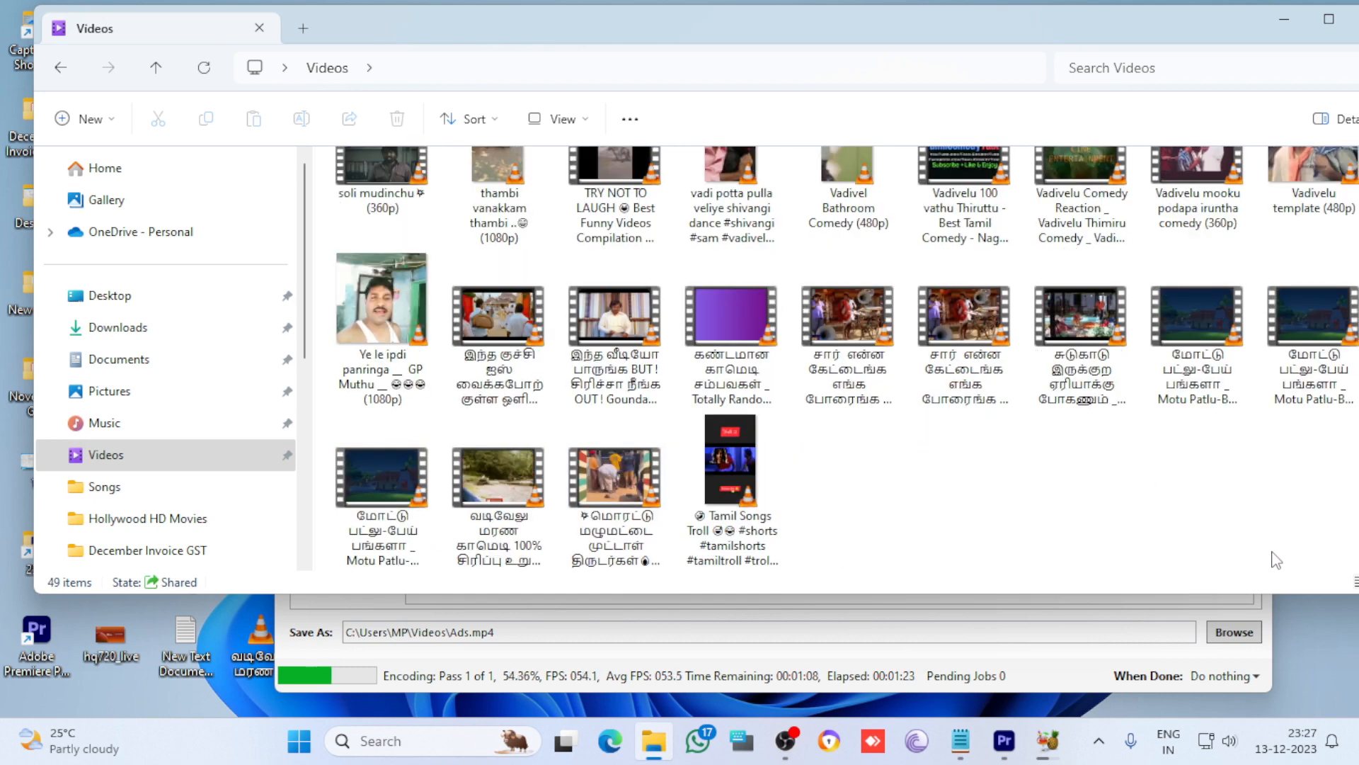
pyautogui.scroll(5, 1274, 555)
pyautogui.scroll(3, 1000, 409)
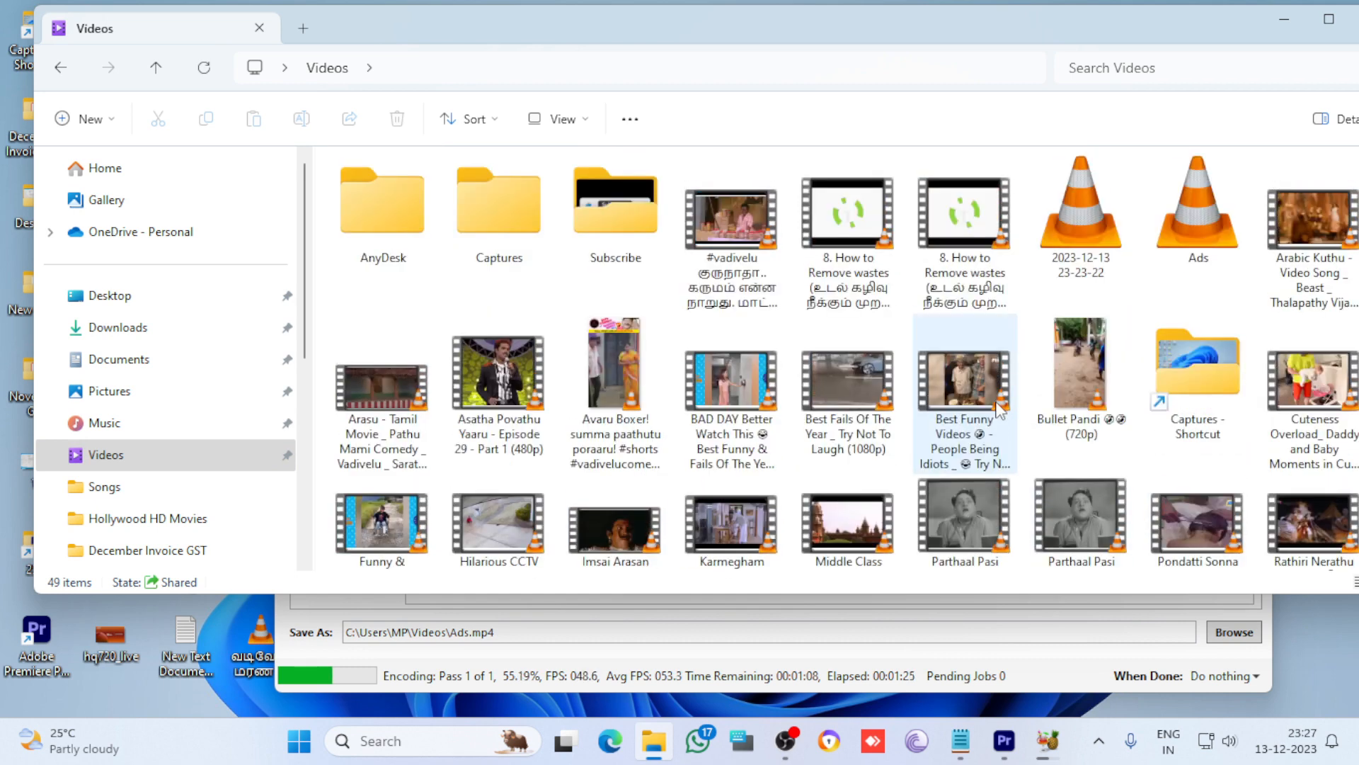
pyautogui.click(1193, 406)
pyautogui.hotkey('shift', 'Delete')
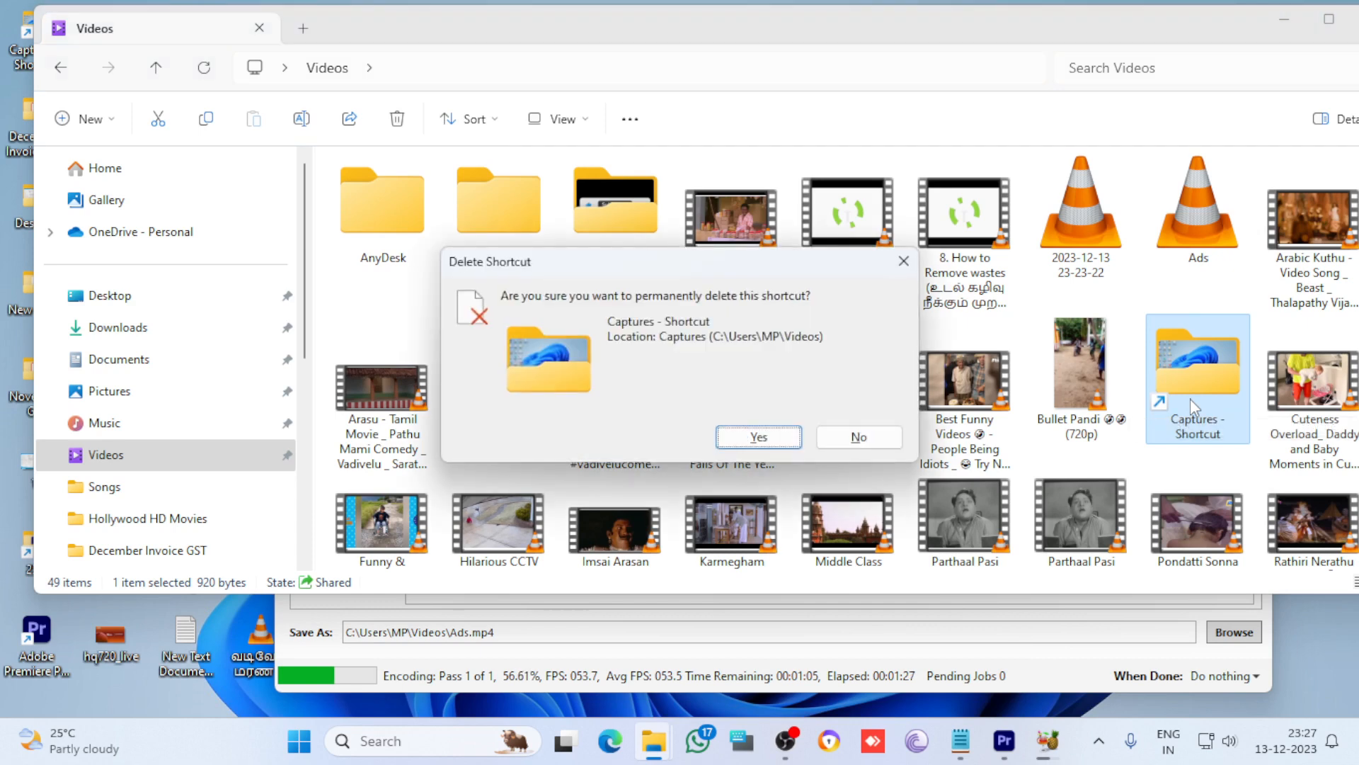
pyautogui.press('Return')
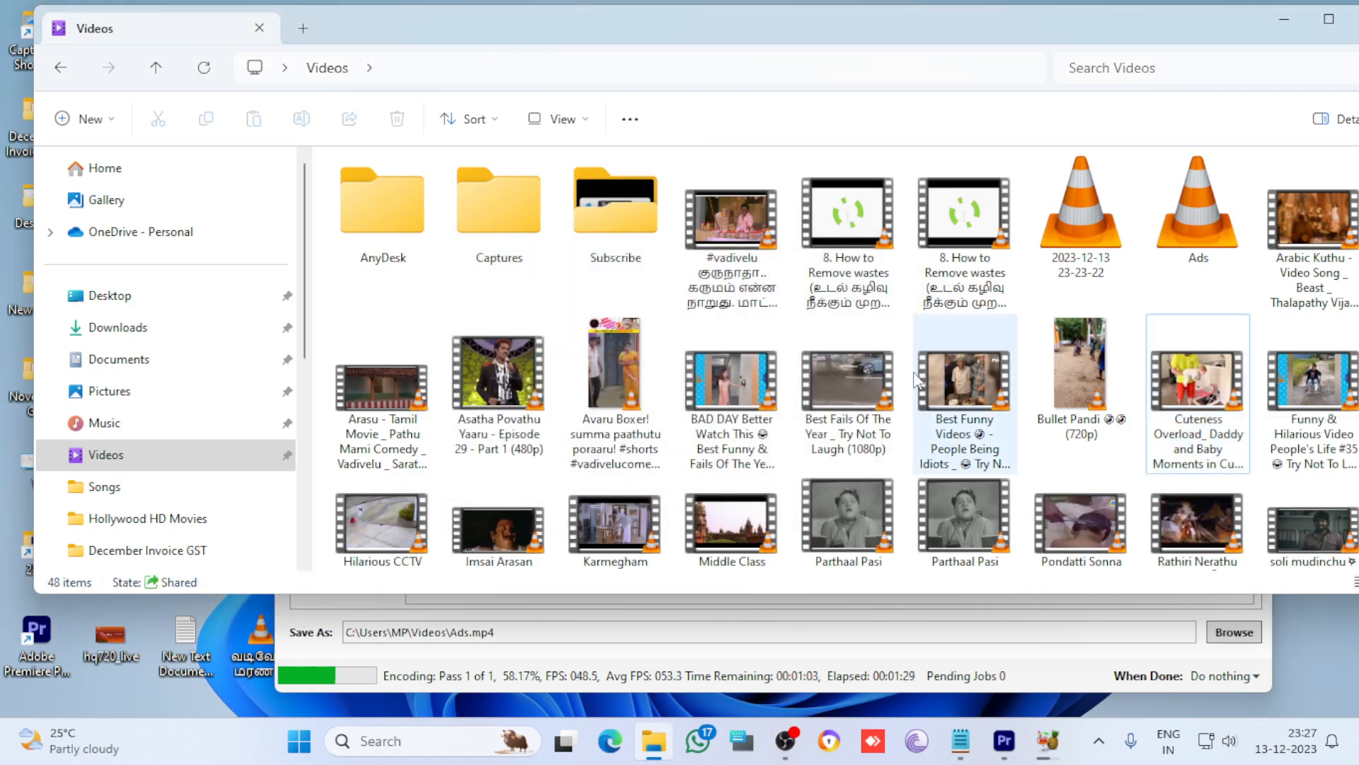
pyautogui.click(1269, 21)
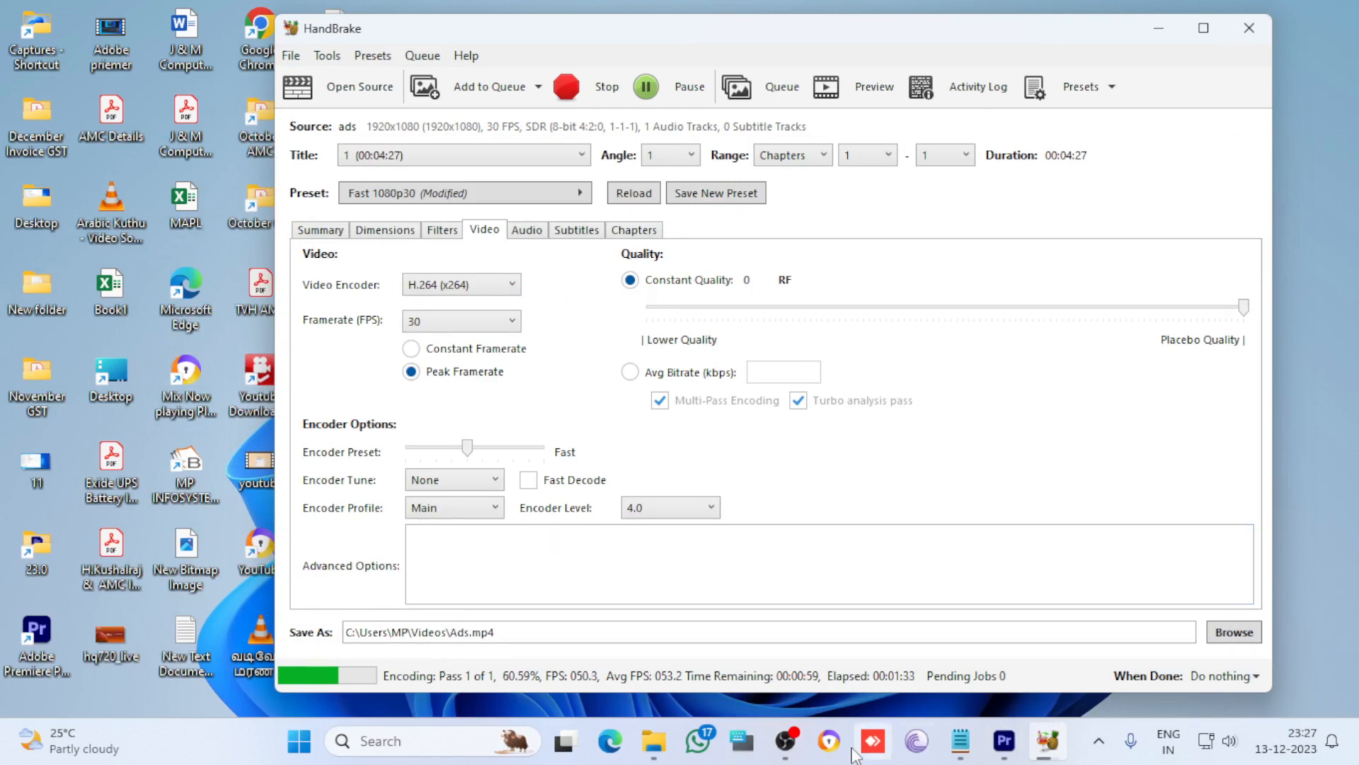
pyautogui.click(650, 743)
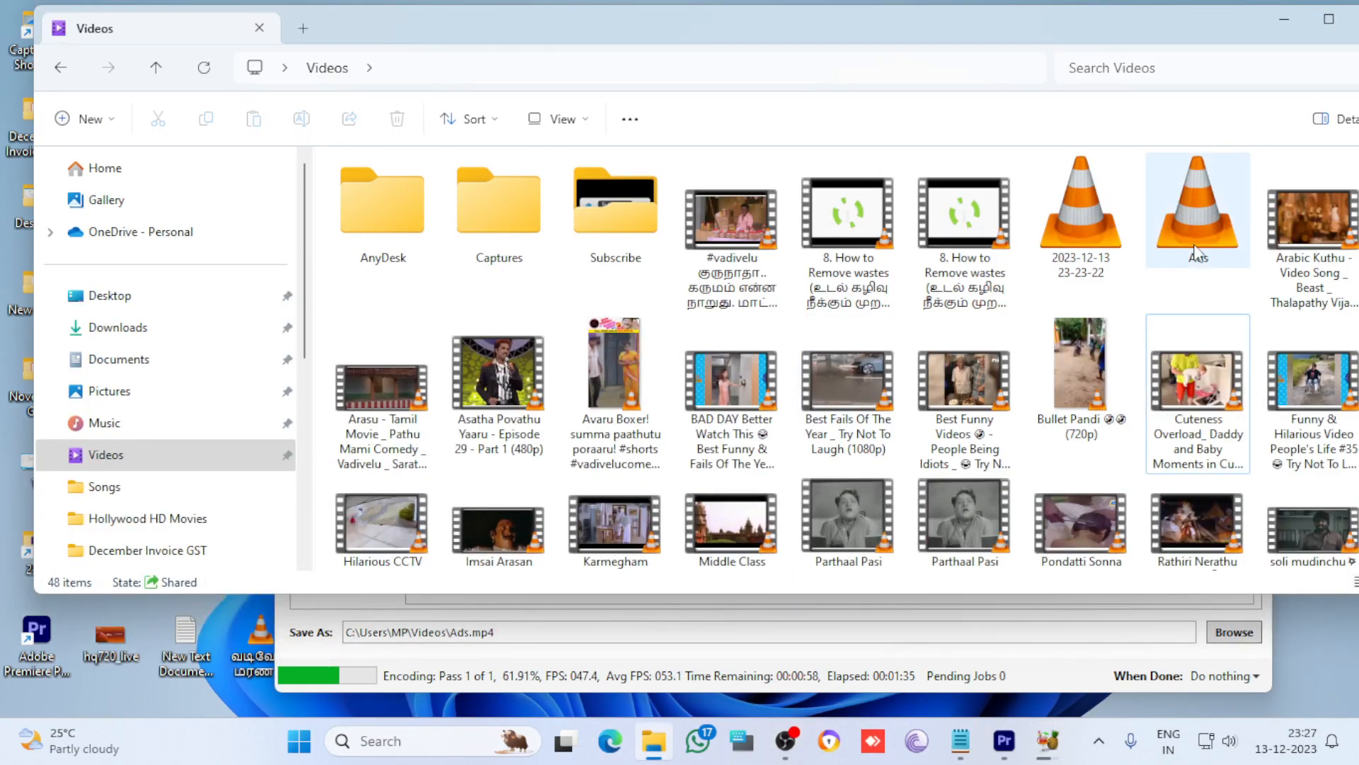
pyautogui.moveTo(1202, 275)
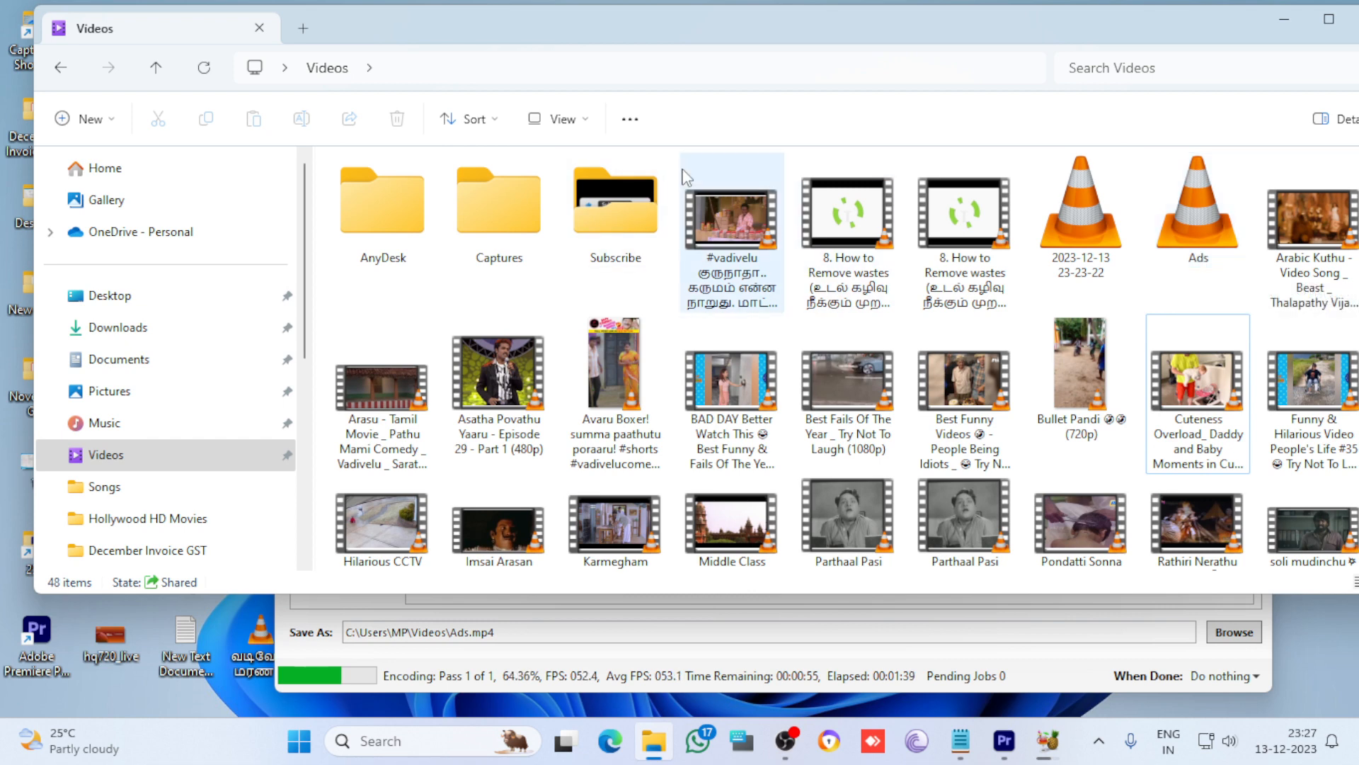
pyautogui.click(698, 215)
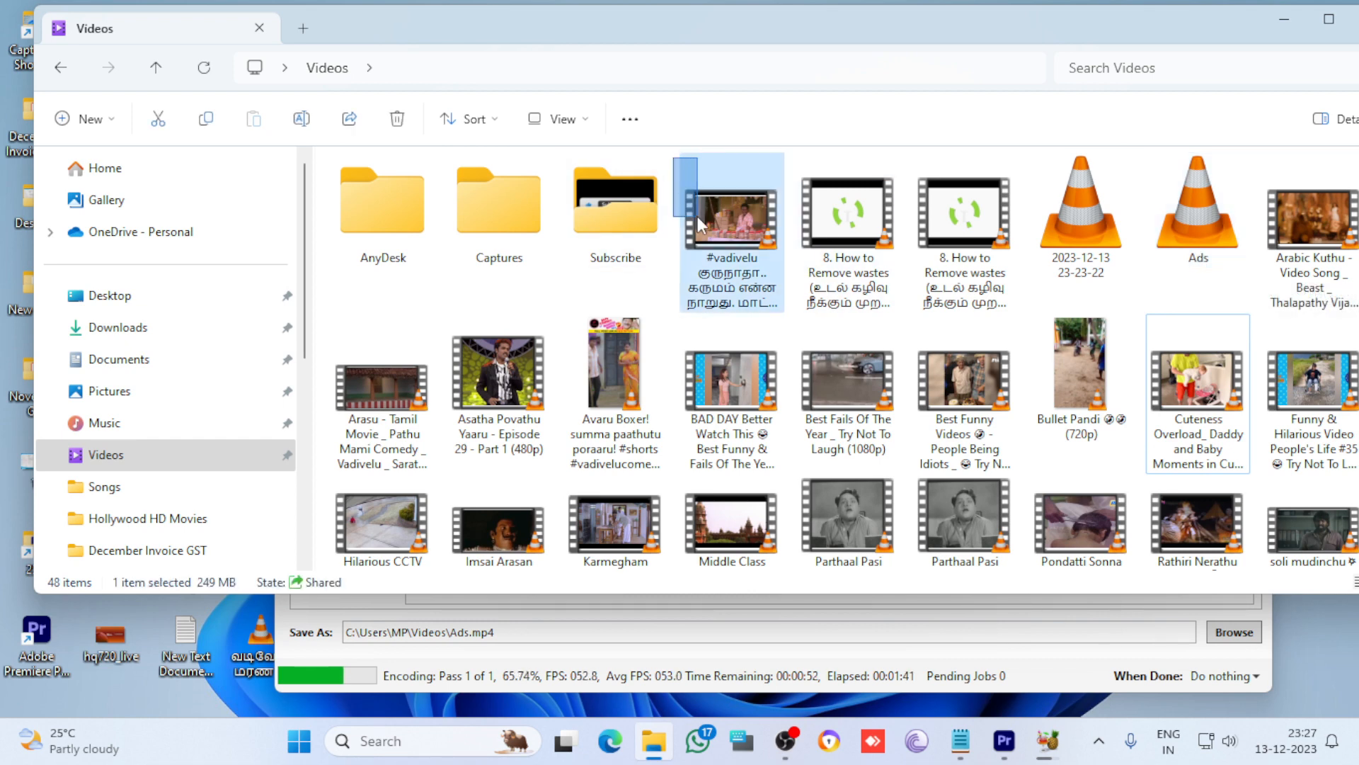
pyautogui.hotkey('ctrl', 'a')
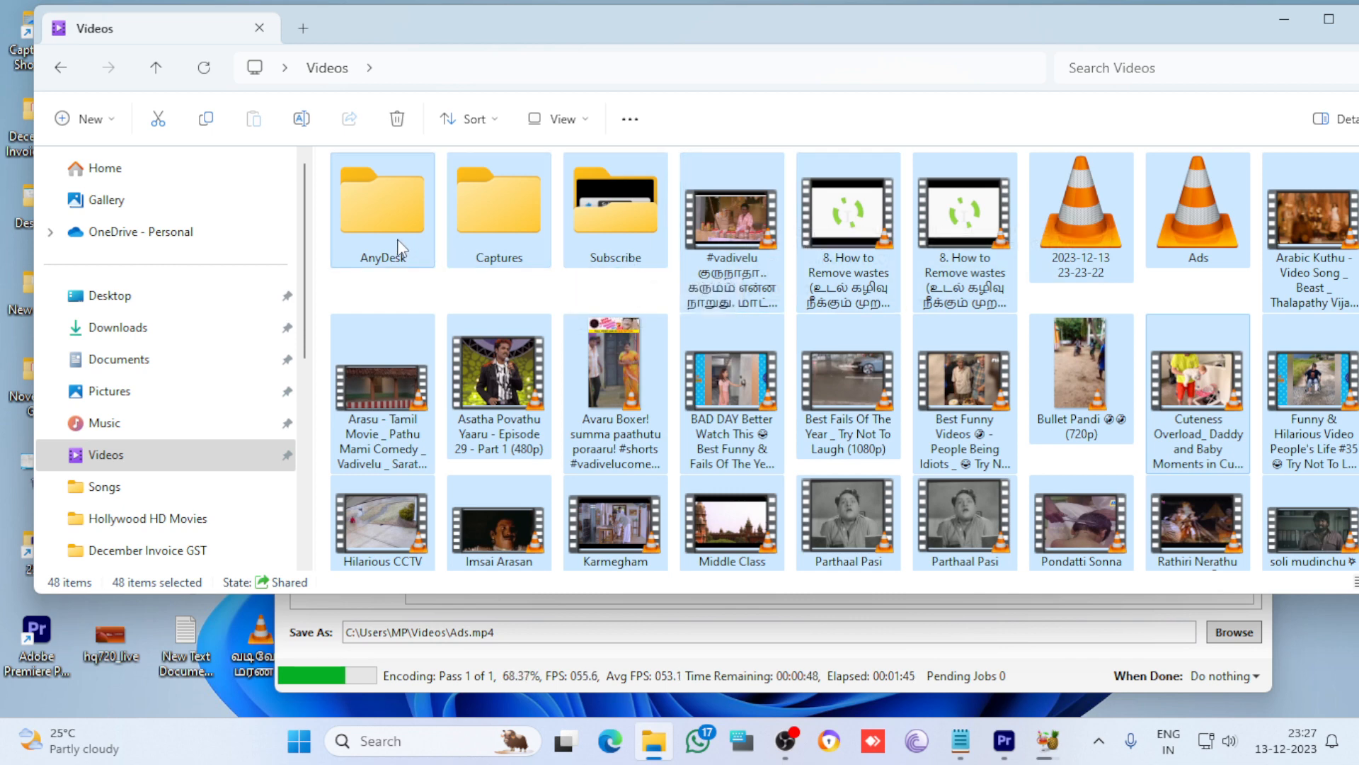
pyautogui.click(1211, 297)
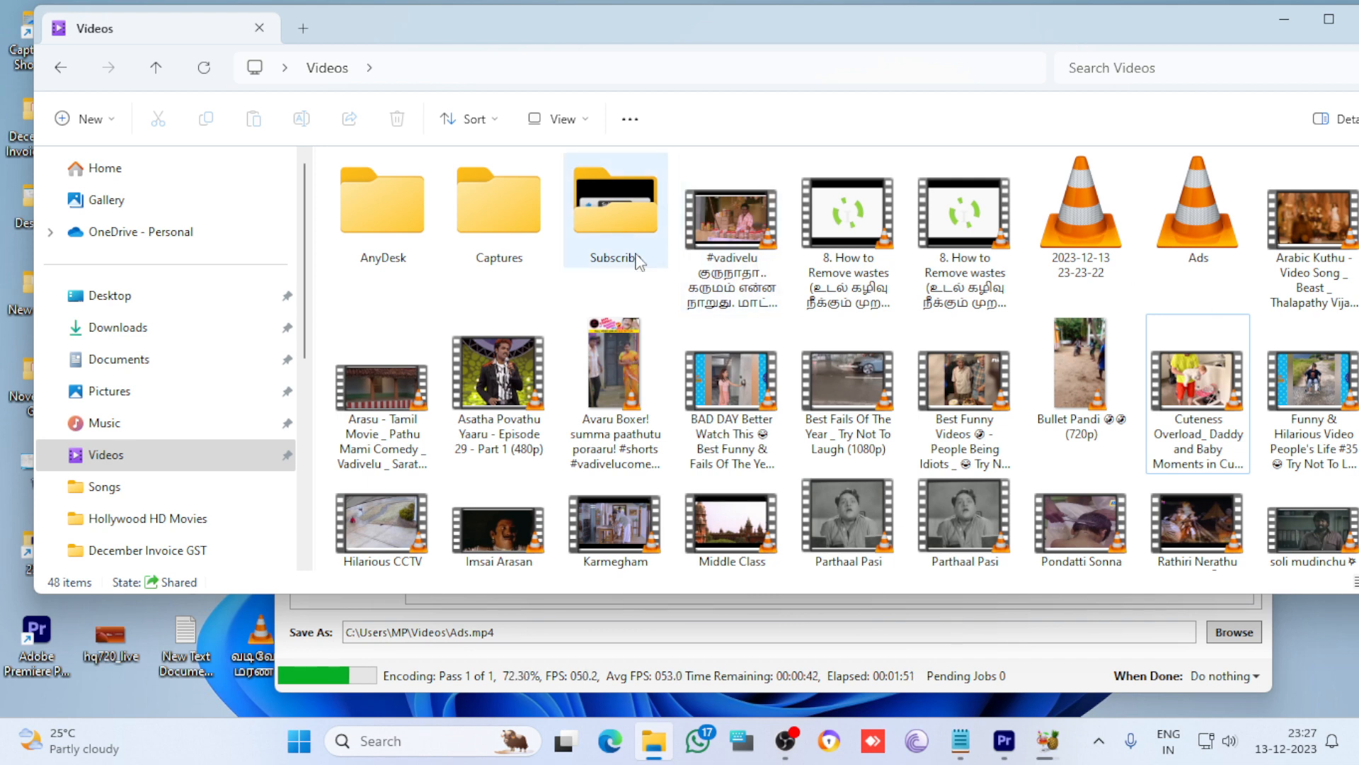
# Apply the Hidden attribute to everything in the Videos folder except the AnyDesk, Captures and Subscribe folders and the Ads file
pyautogui.hotkey('ctrl', 'a')
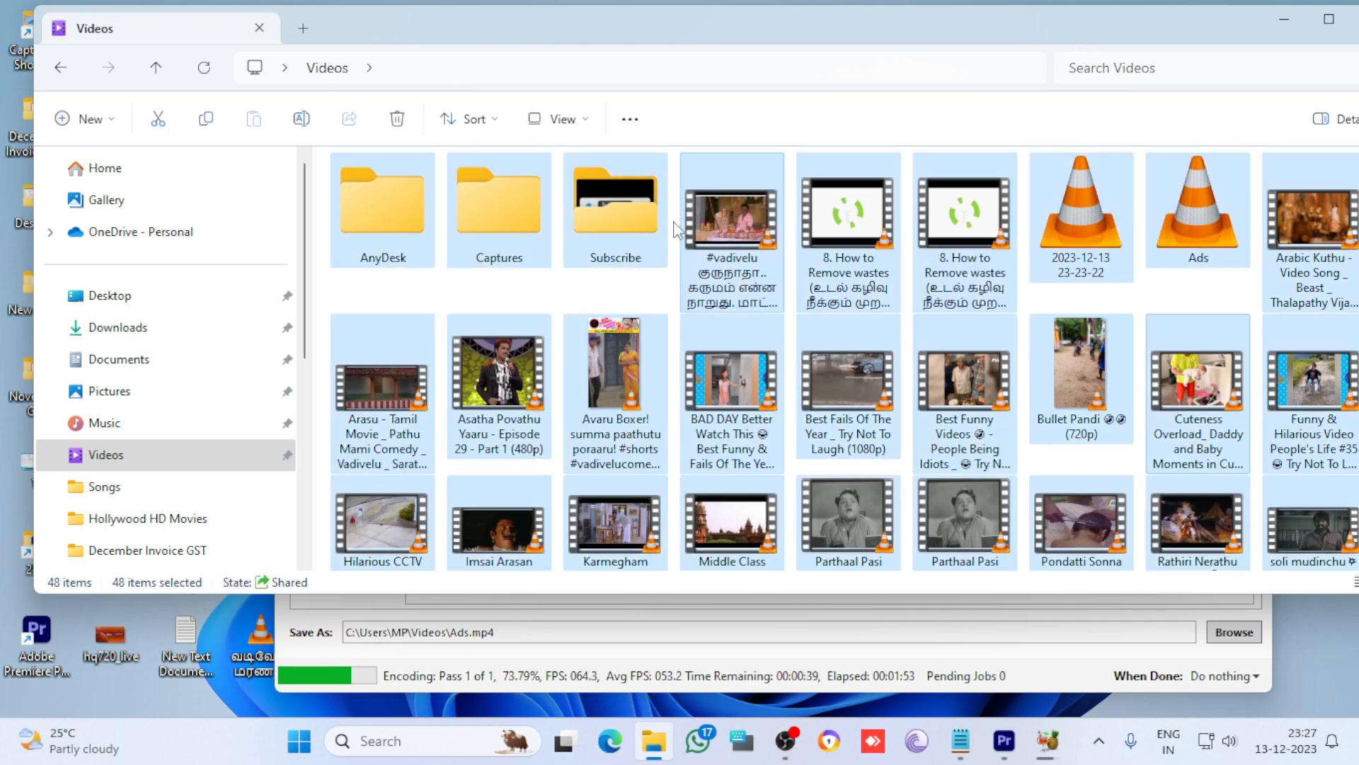
pyautogui.keyDown('ctrl'); pyautogui.click(632, 255); pyautogui.keyUp('ctrl')
pyautogui.keyDown('ctrl'); pyautogui.click(529, 248); pyautogui.keyUp('ctrl')
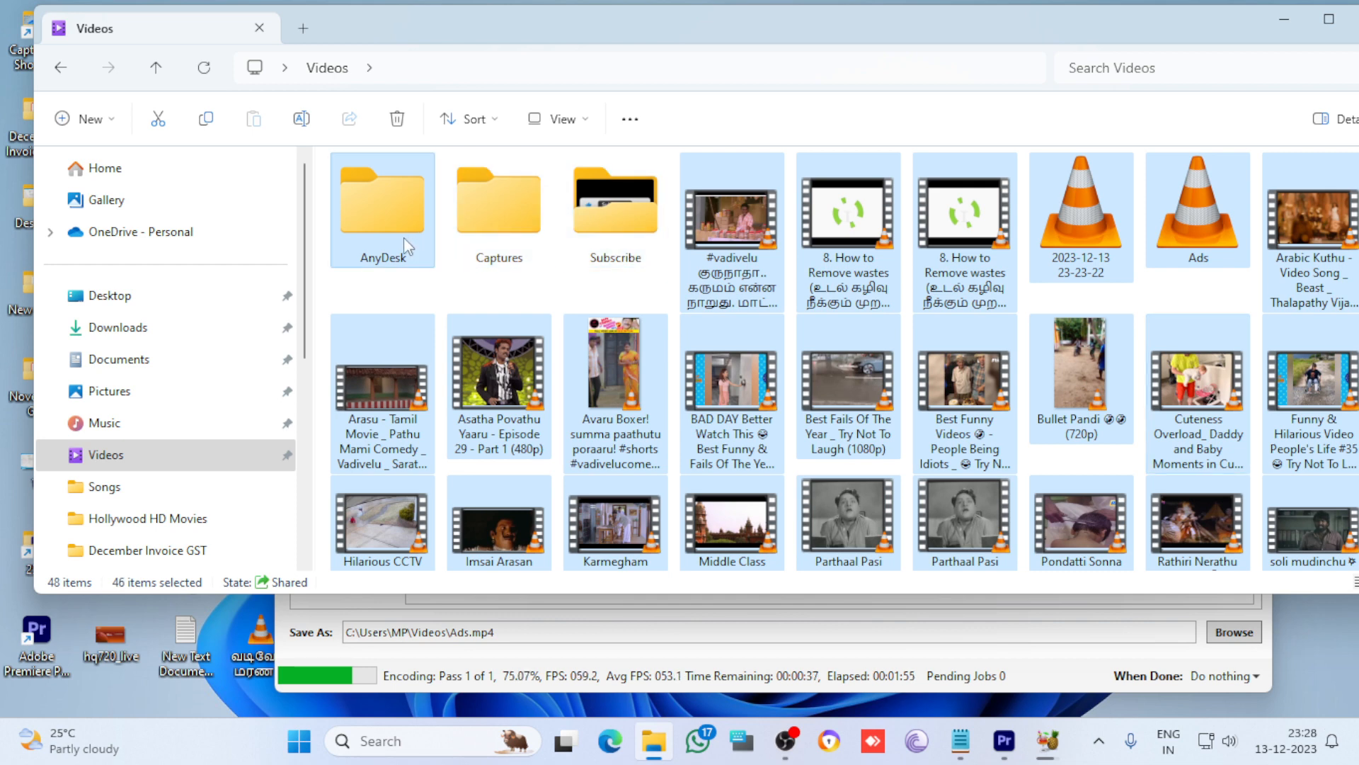
pyautogui.keyDown('ctrl'); pyautogui.click(404, 237); pyautogui.keyUp('ctrl')
pyautogui.keyDown('ctrl'); pyautogui.click(1183, 225); pyautogui.keyUp('ctrl')
pyautogui.rightClick(1017, 275)
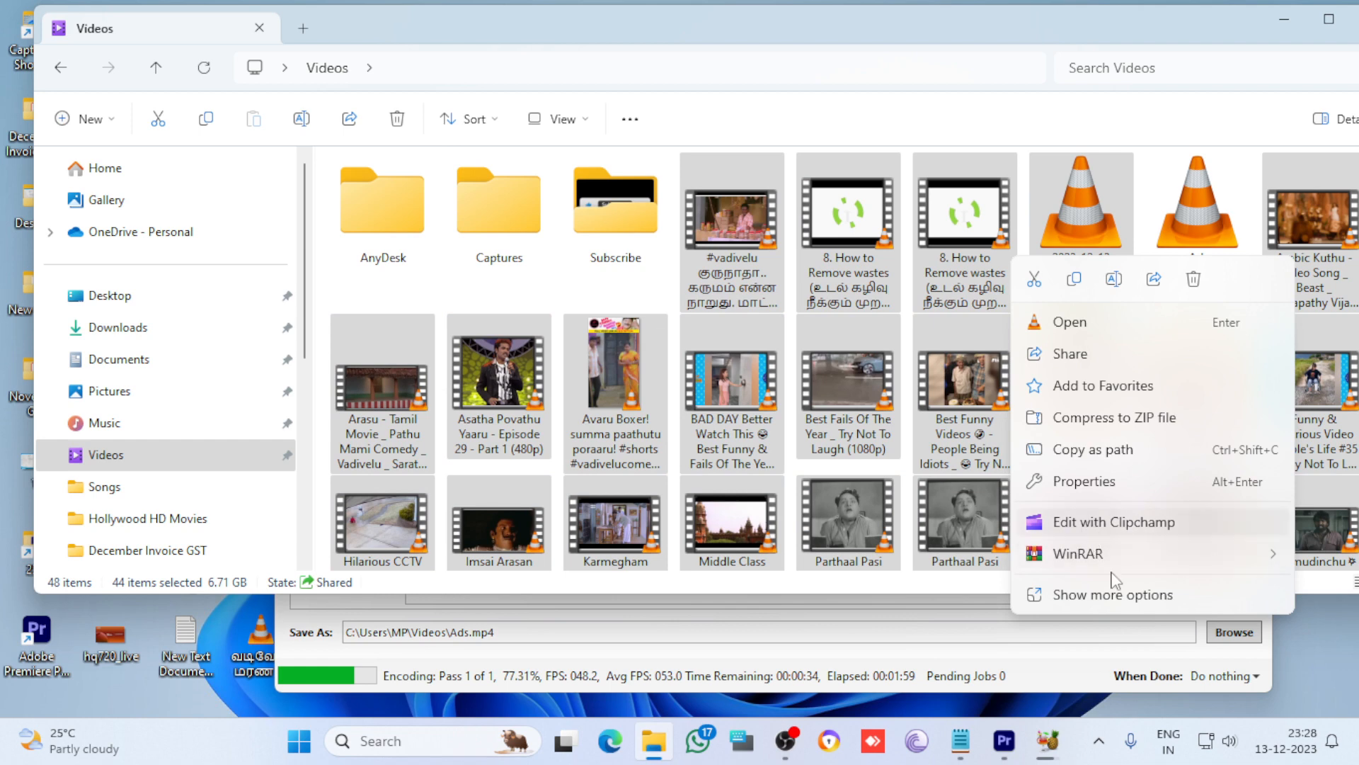
pyautogui.click(1090, 484)
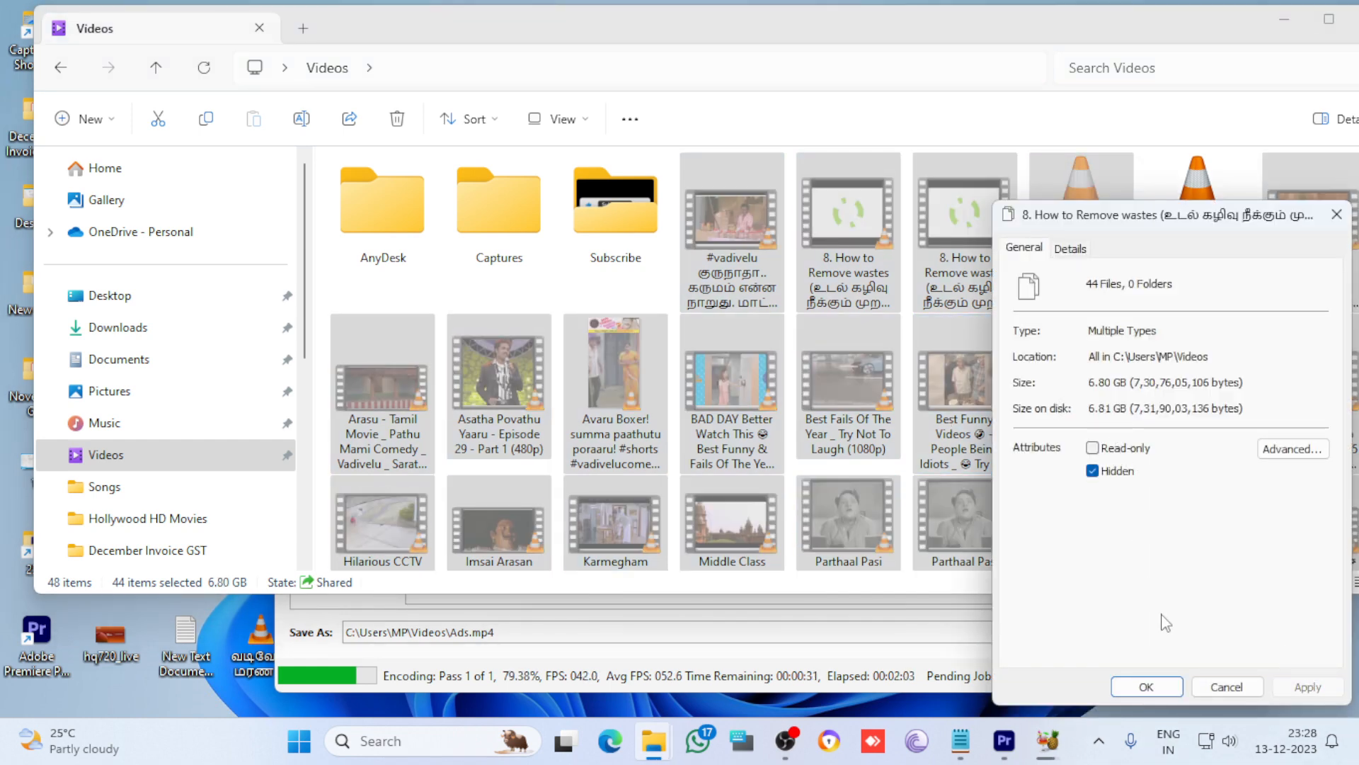
pyautogui.click(1165, 686)
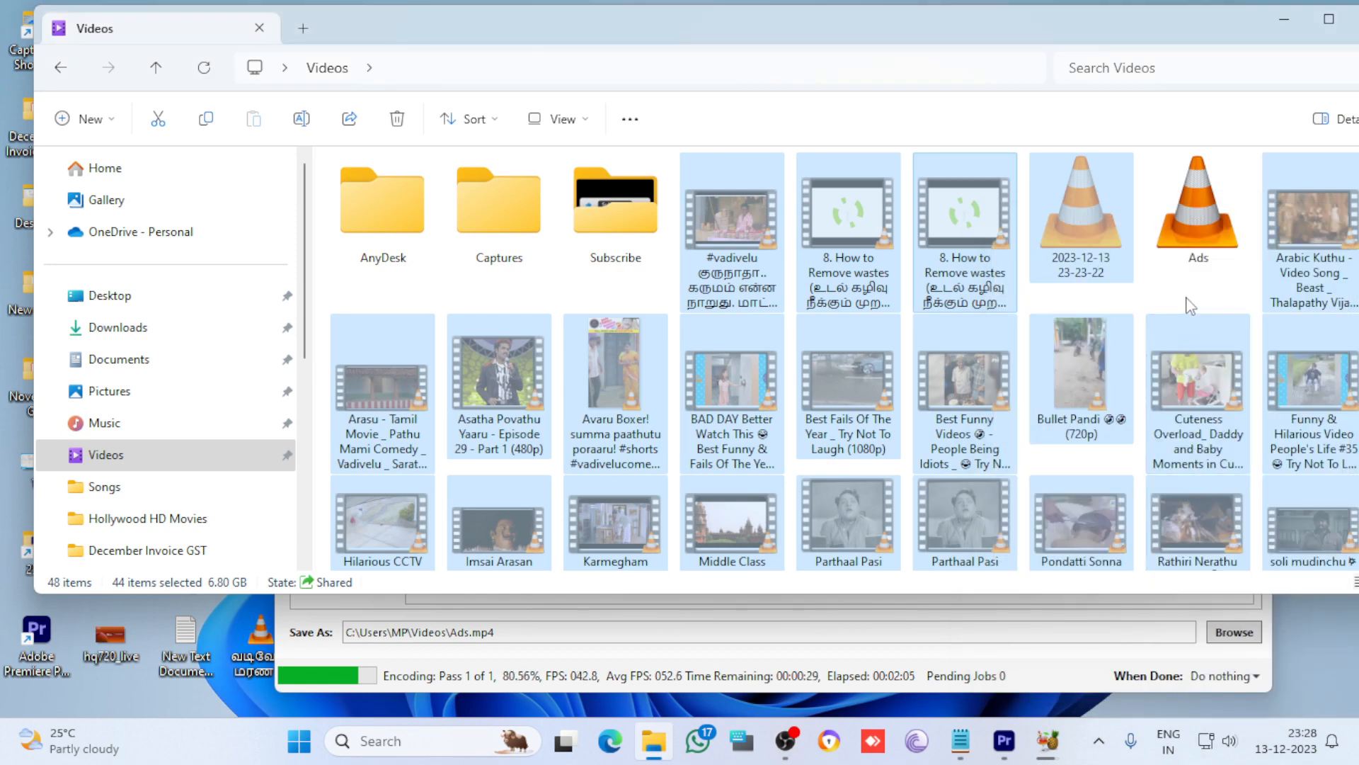
# Refresh the contents of the Videos folder twice
pyautogui.rightClick(1187, 299)
pyautogui.click(1039, 567)
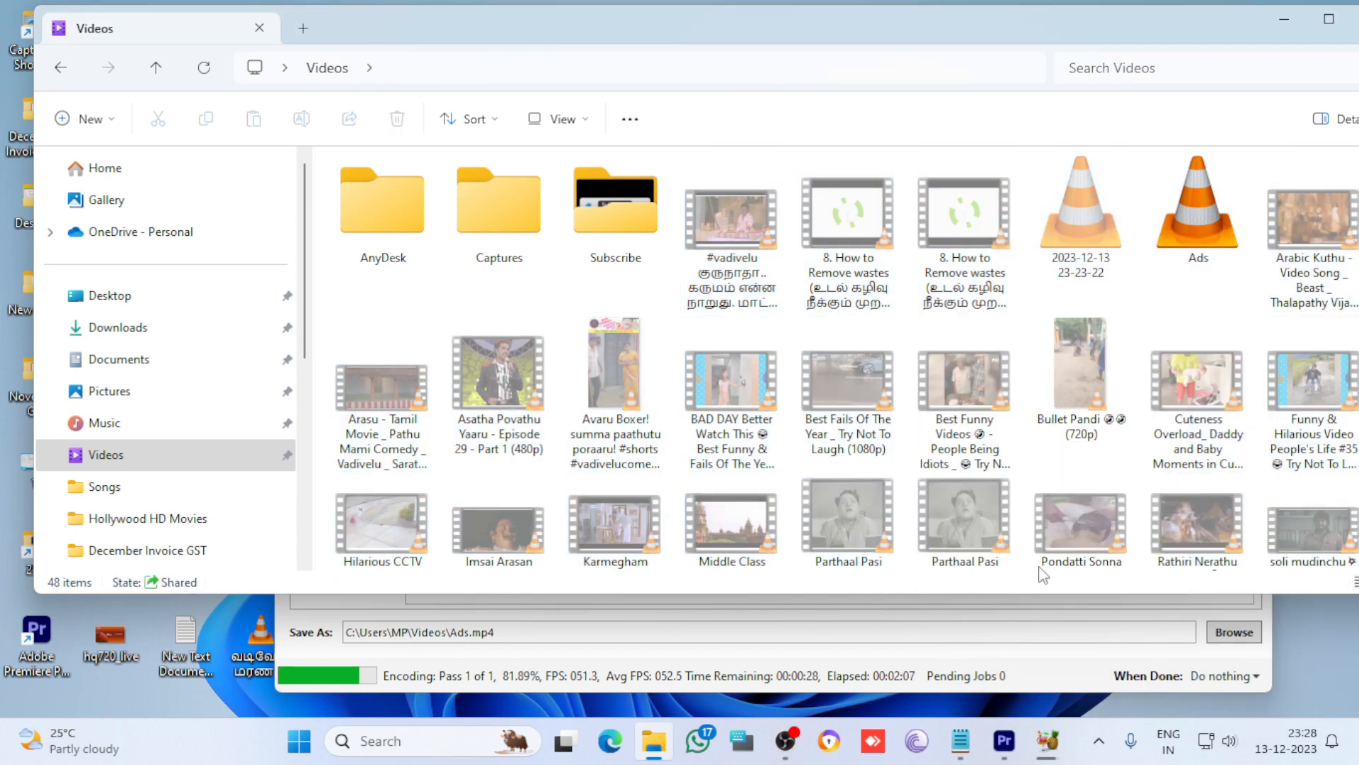
pyautogui.click(1165, 405)
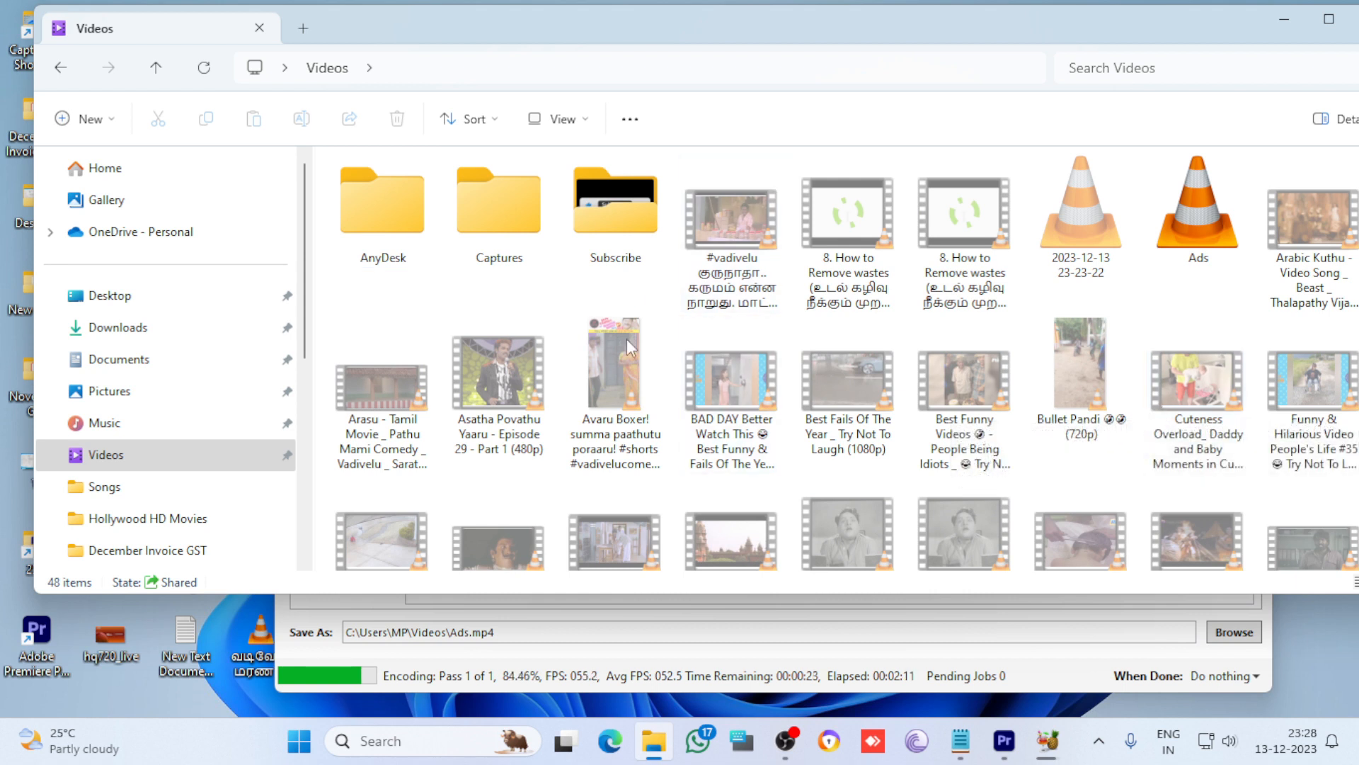
pyautogui.rightClick(561, 316)
pyautogui.click(662, 577)
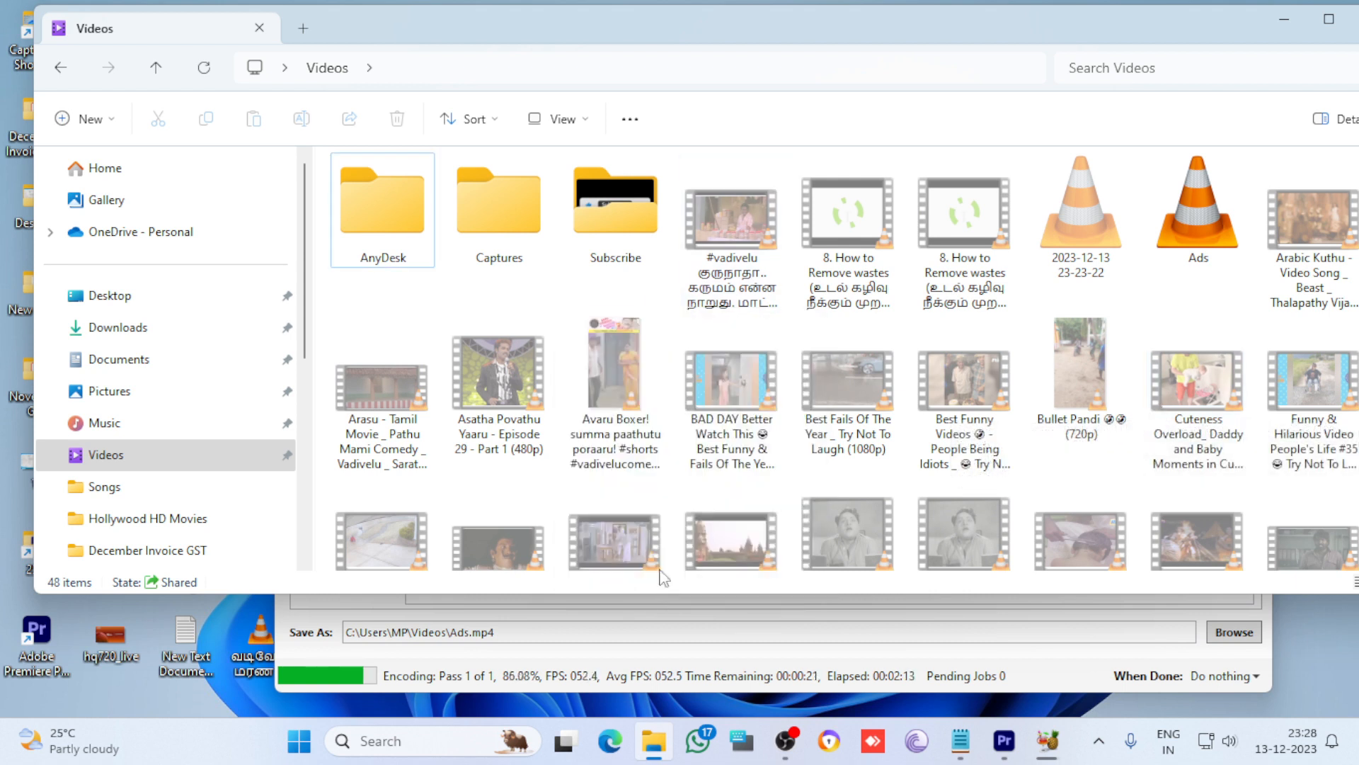
pyautogui.click(616, 418)
# Apply the Hidden attribute to the Videos folder itself, limiting the change to this folder only
pyautogui.rightClick(551, 290)
pyautogui.click(649, 563)
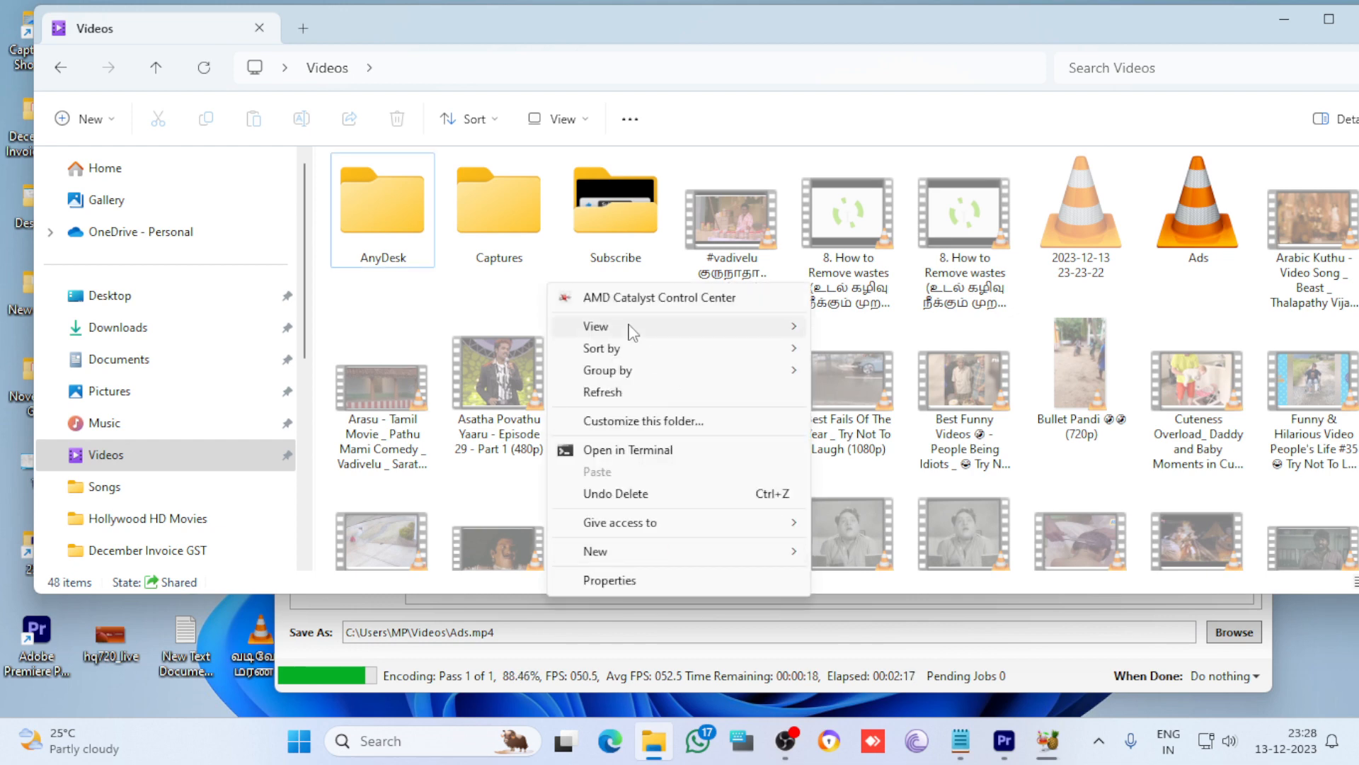
pyautogui.click(610, 580)
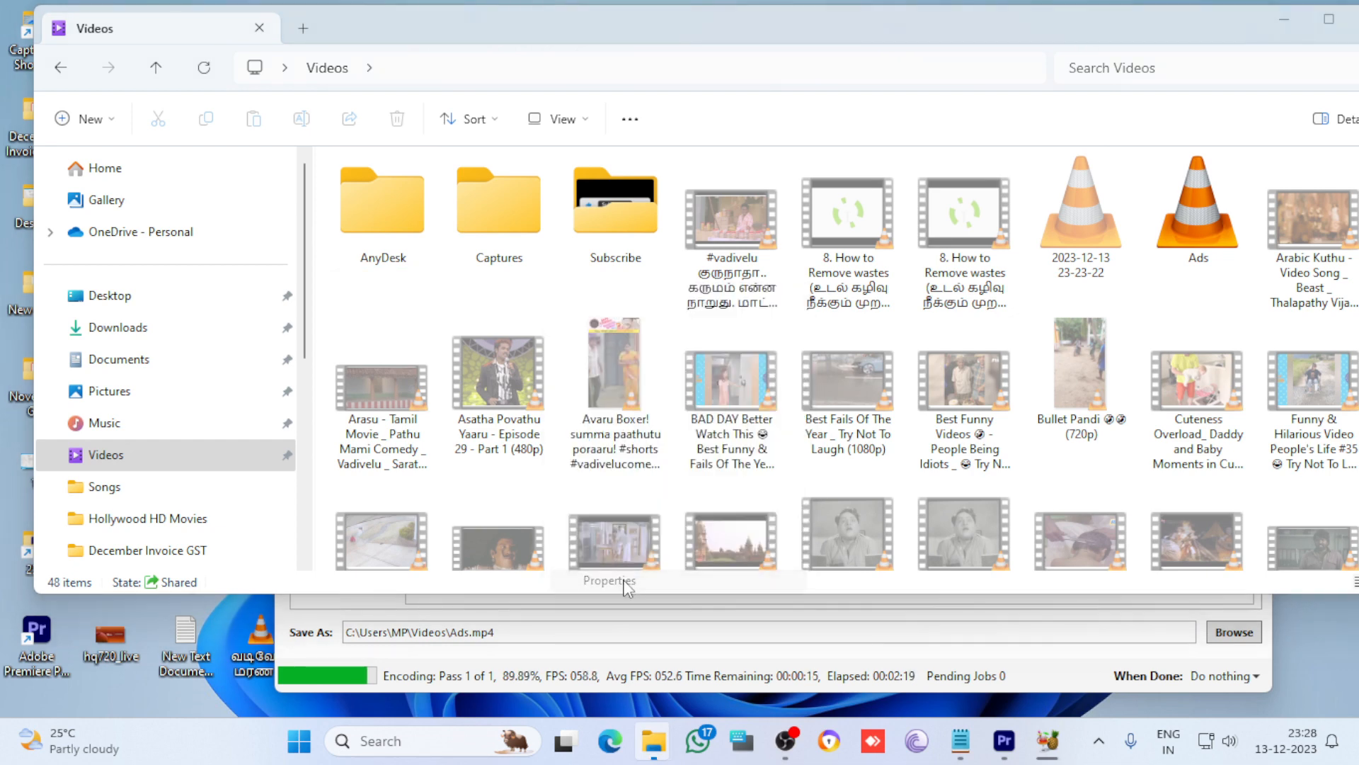
pyautogui.click(164, 504)
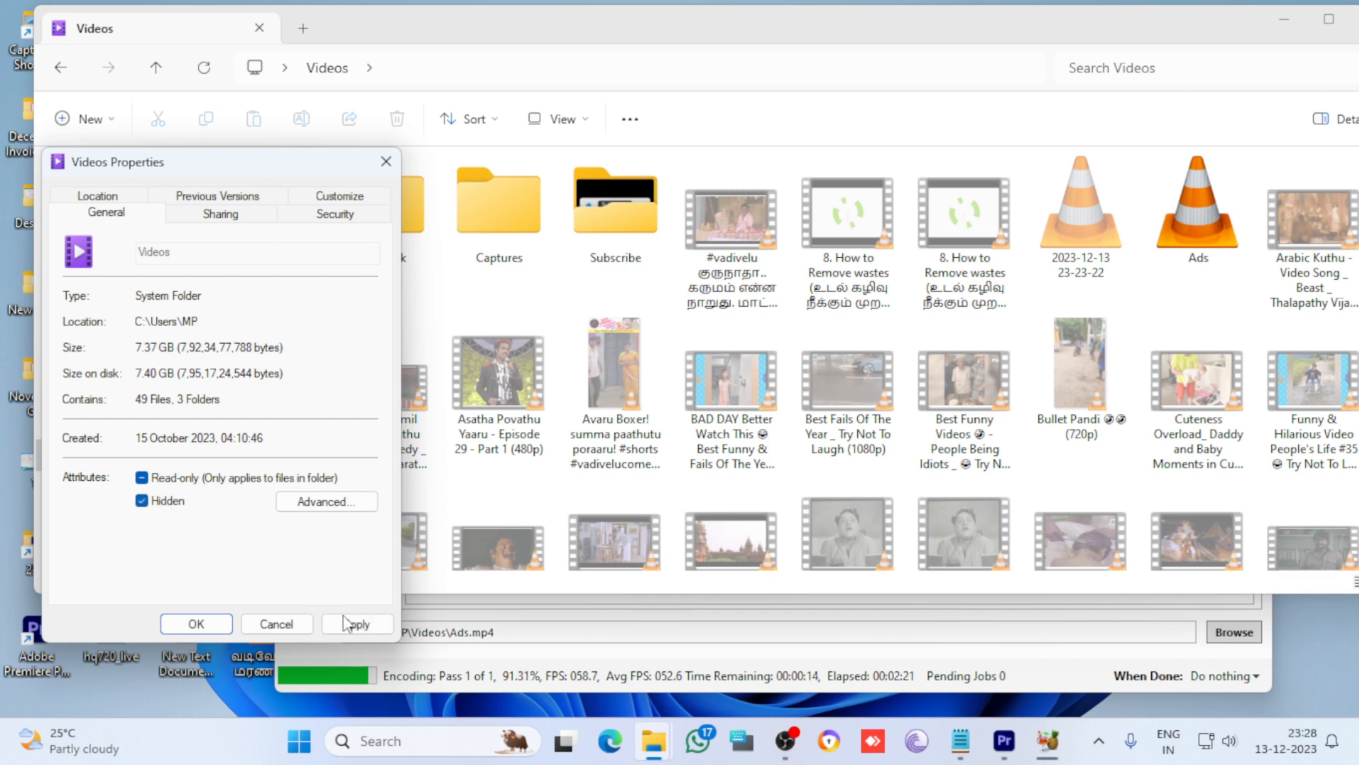
pyautogui.click(357, 623)
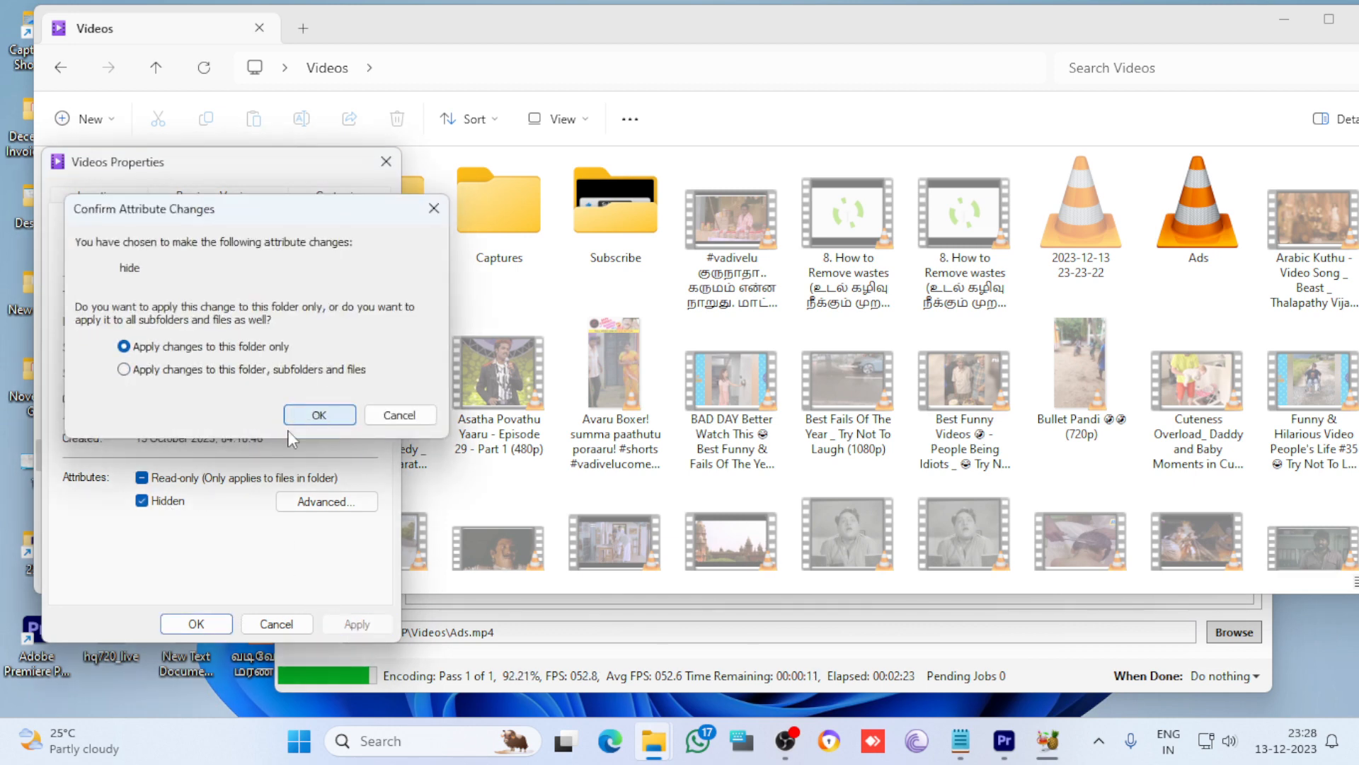
pyautogui.click(319, 416)
pyautogui.click(196, 624)
# Refresh the Videos folder contents and close the folder window
pyautogui.rightClick(546, 293)
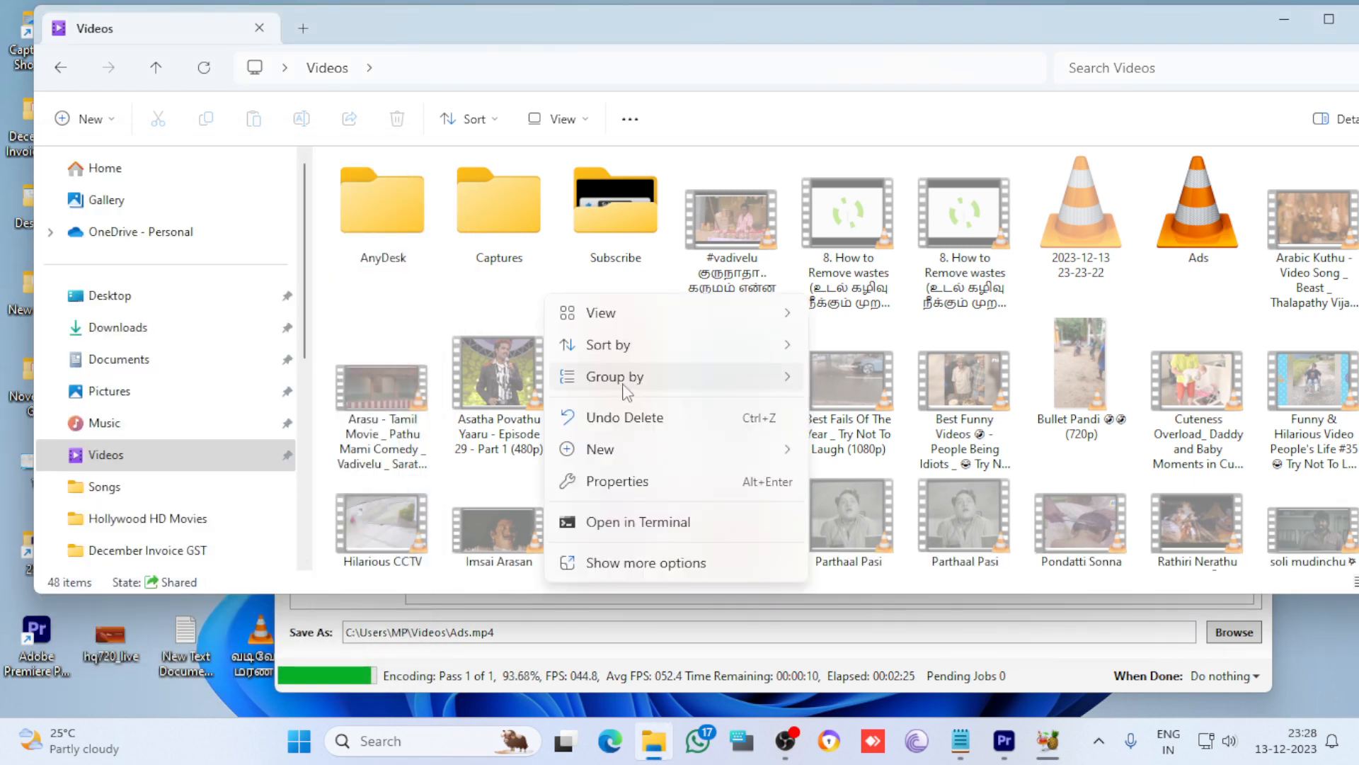
pyautogui.click(623, 560)
pyautogui.click(600, 401)
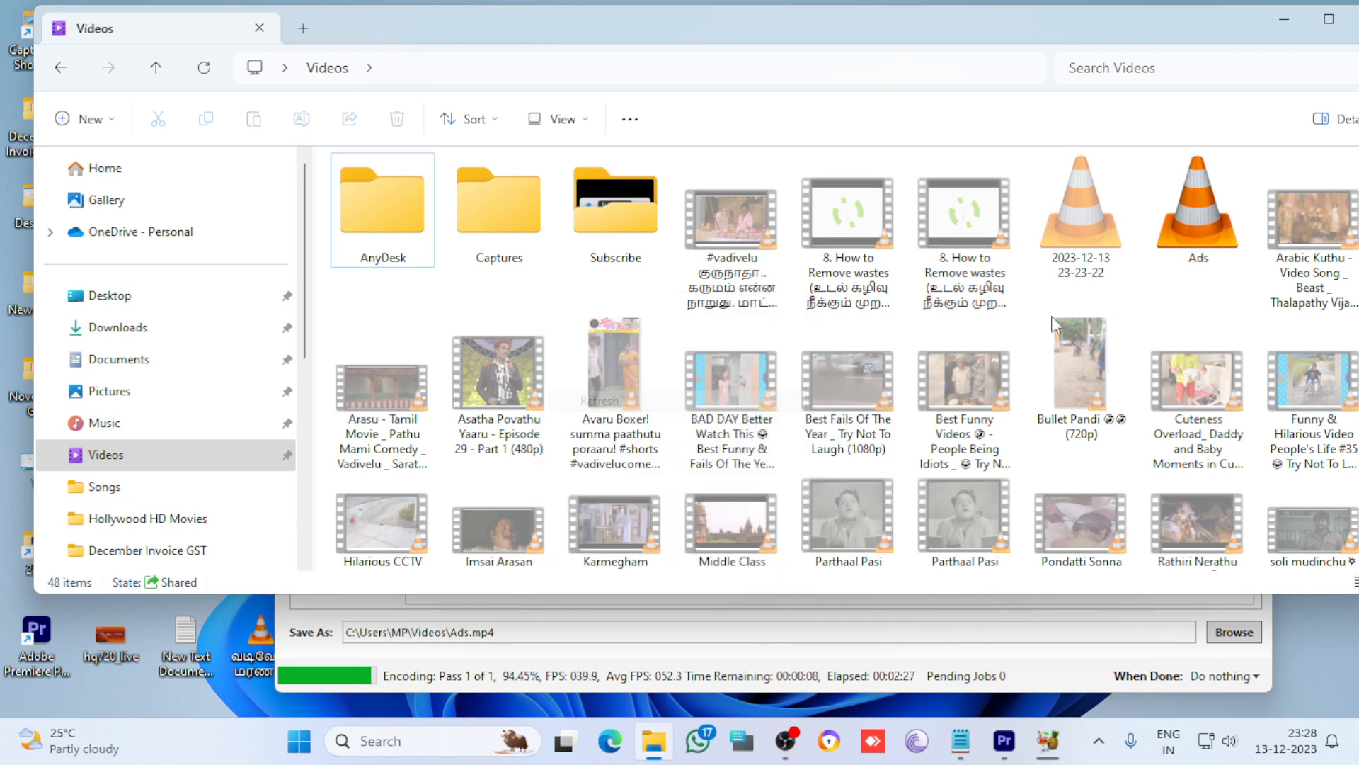
pyautogui.moveTo(1147, 30); pyautogui.dragTo(874, 126)
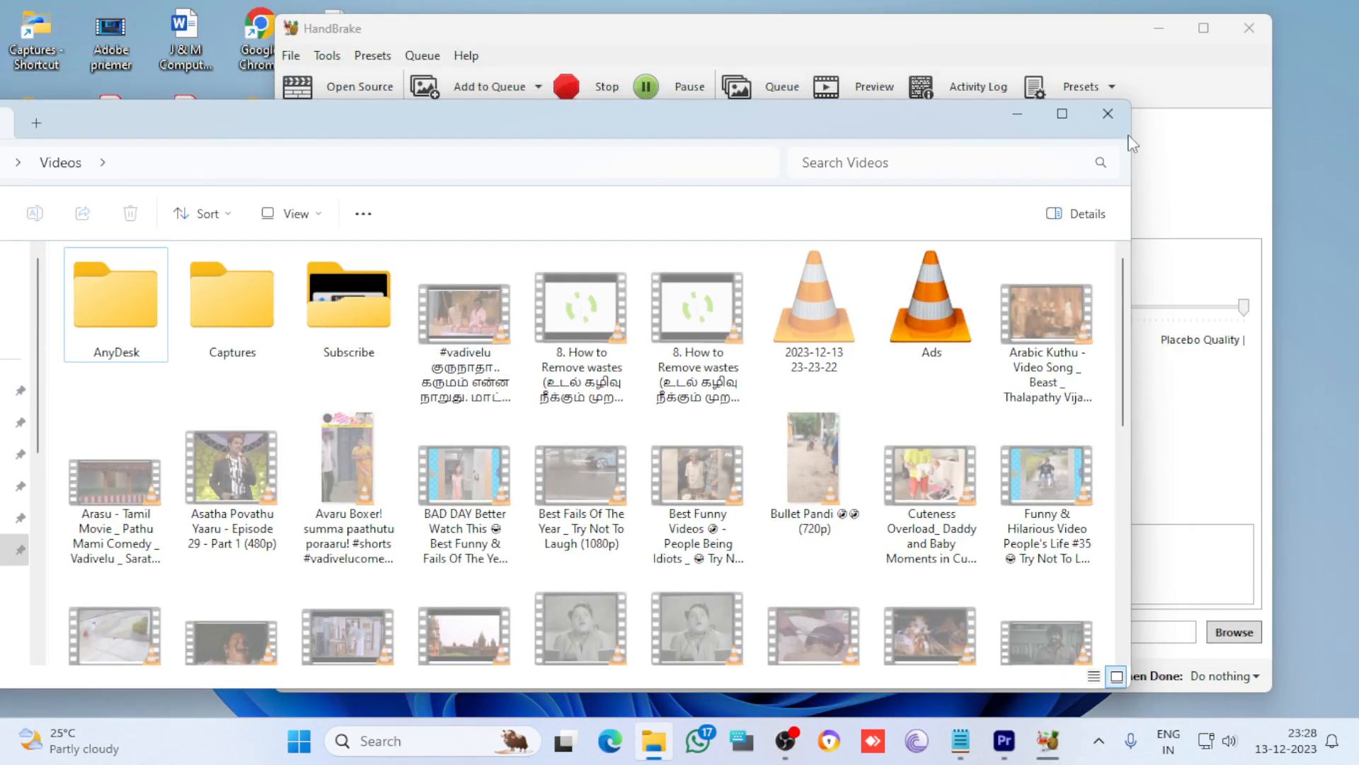
pyautogui.click(1102, 116)
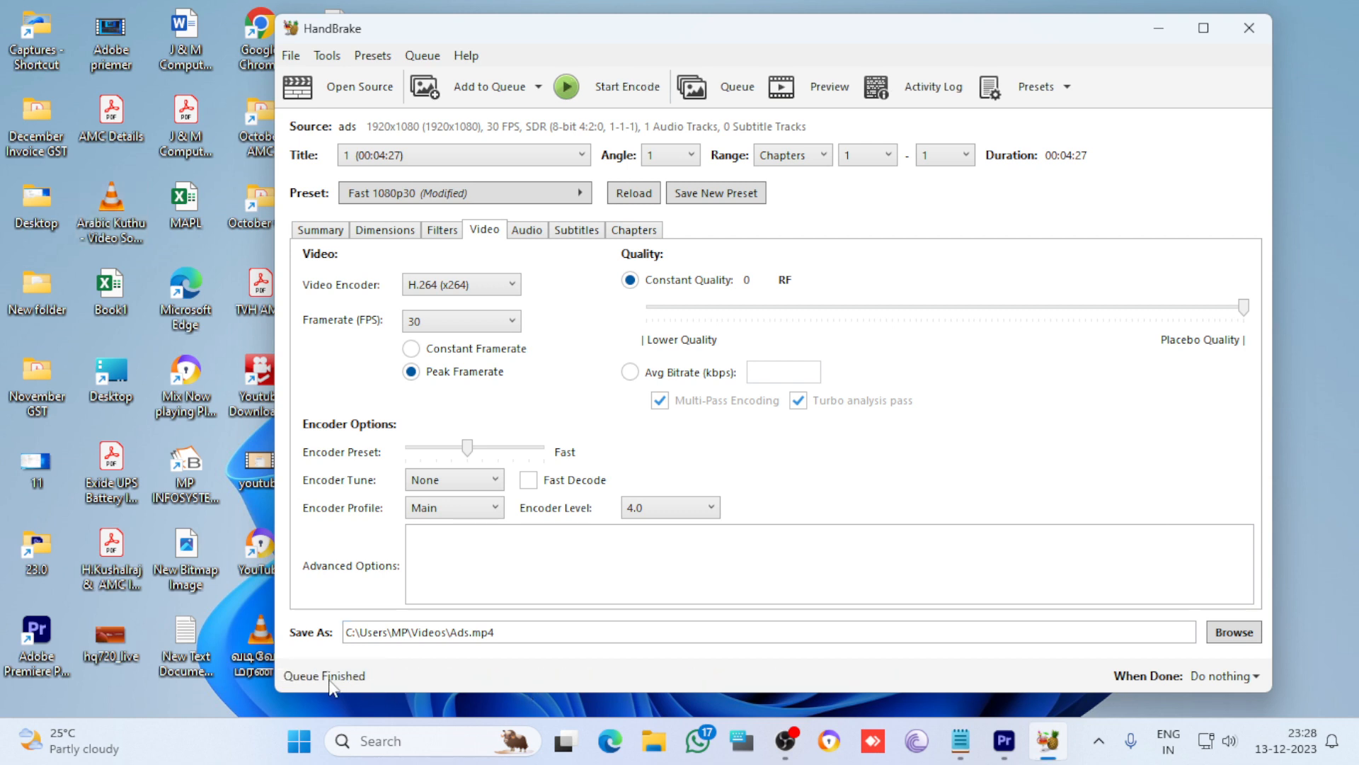
# Check the output location for the converted Ads MP4 file without changing the save path
pyautogui.click(1224, 640)
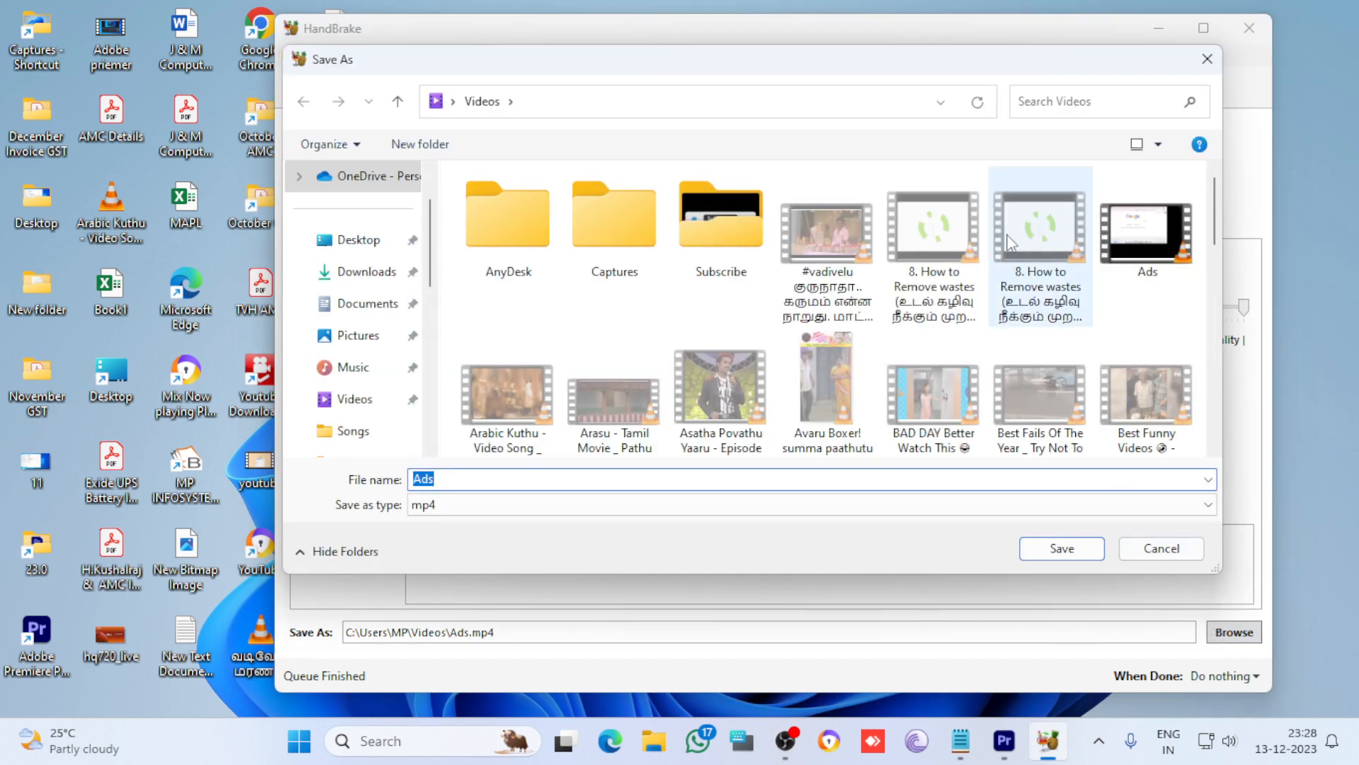
pyautogui.click(1158, 260)
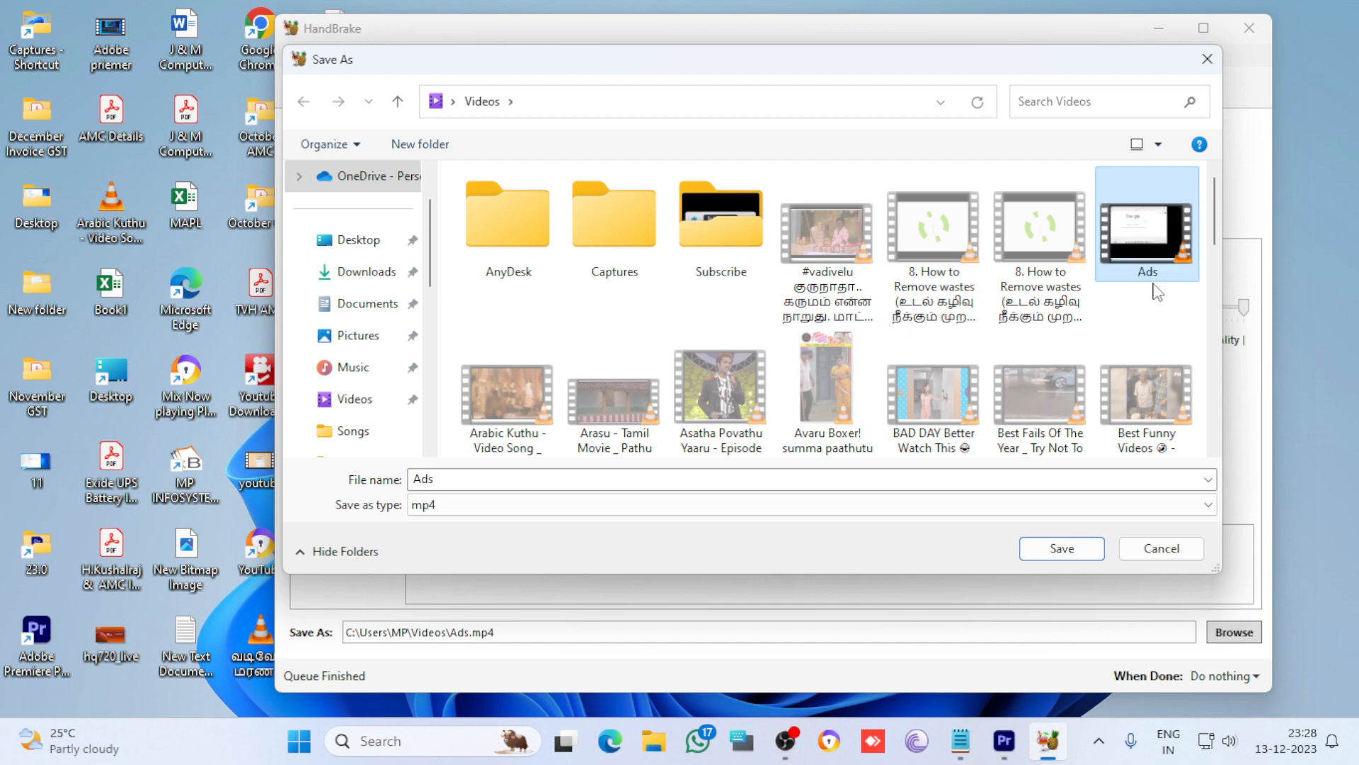
pyautogui.click(1131, 555)
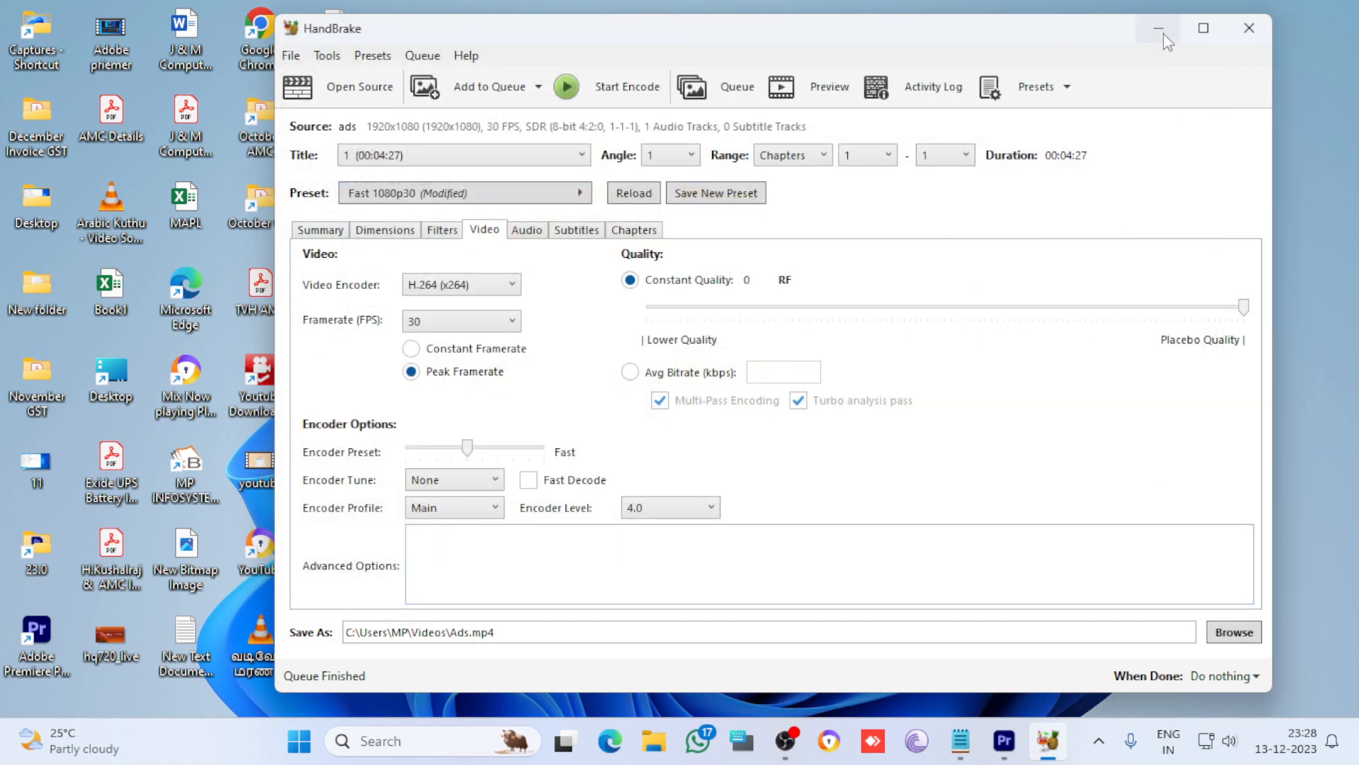
# Minimize HandBrake, switch to Premiere Pro and import the converted Ads file from the Videos folder into the Untitled project
pyautogui.click(1159, 27)
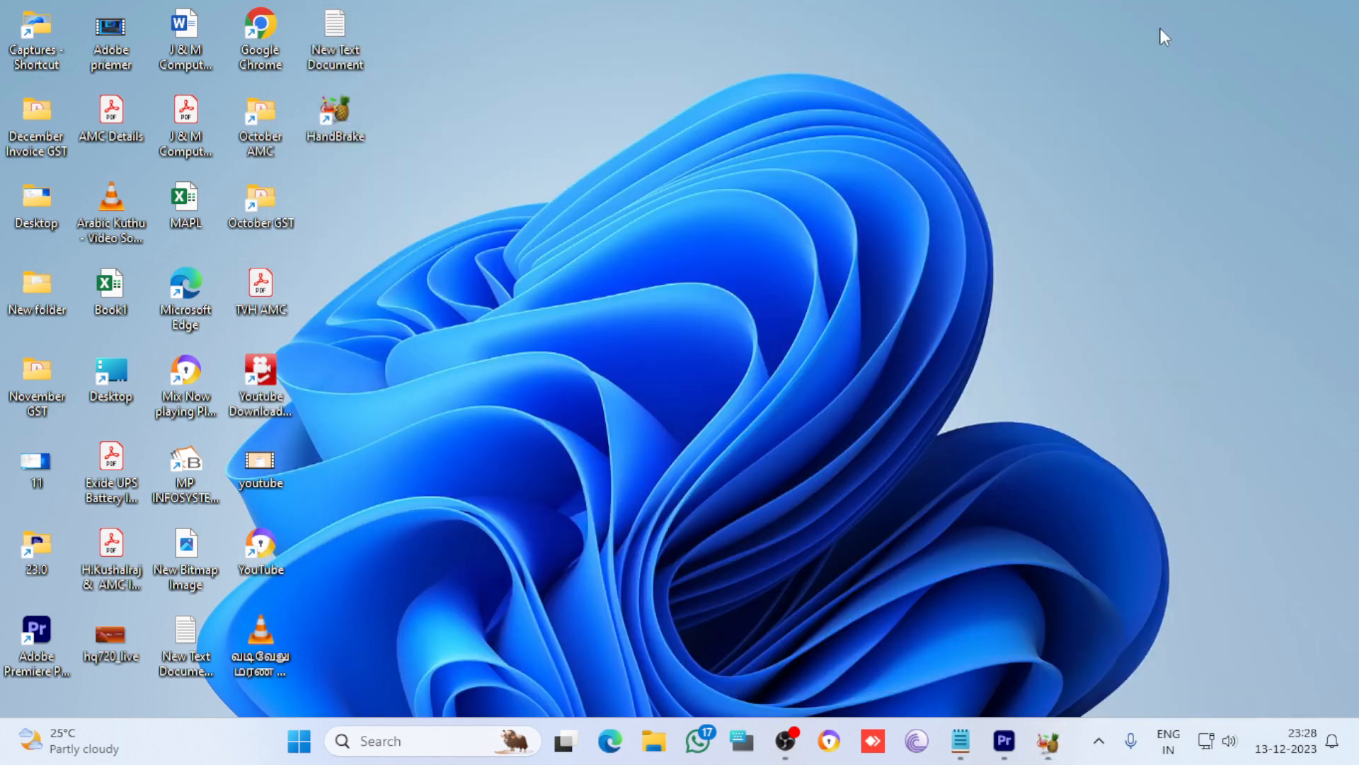
pyautogui.click(999, 742)
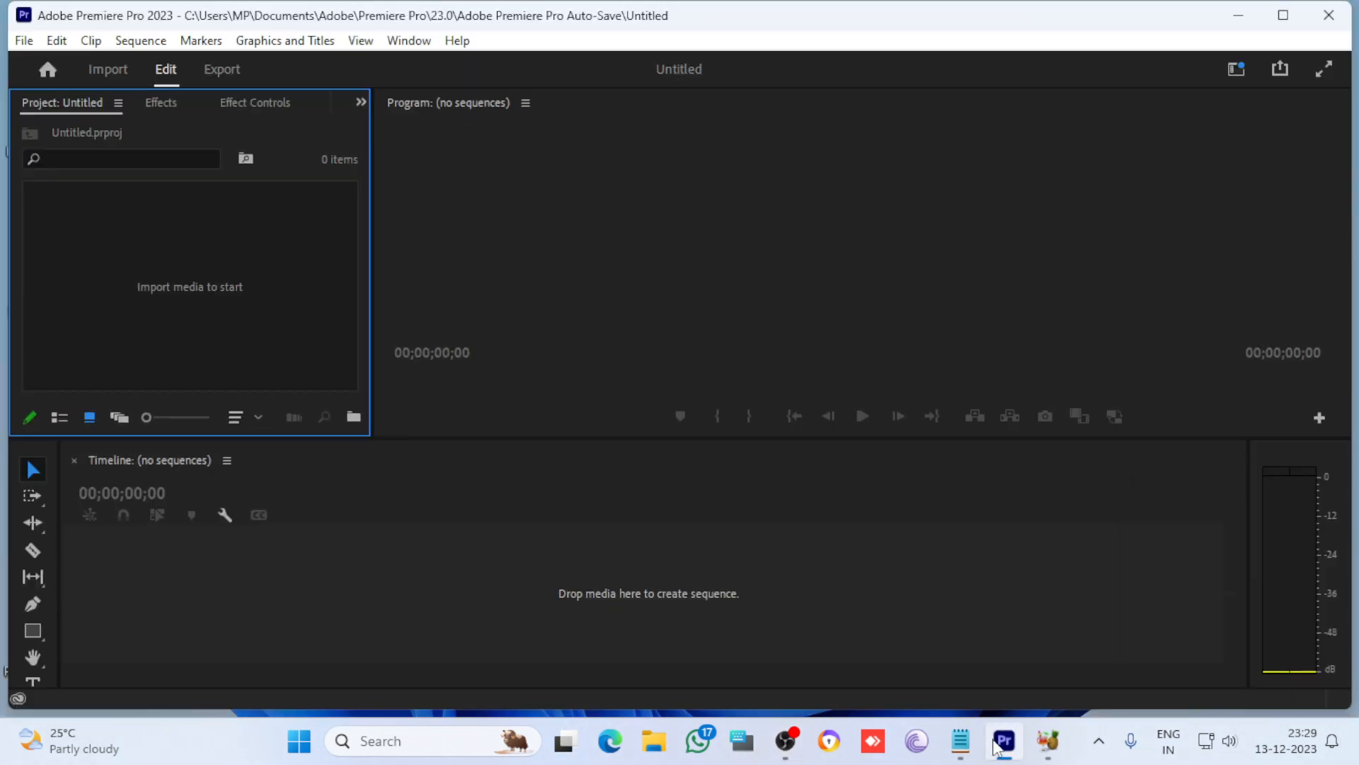
pyautogui.click(24, 40)
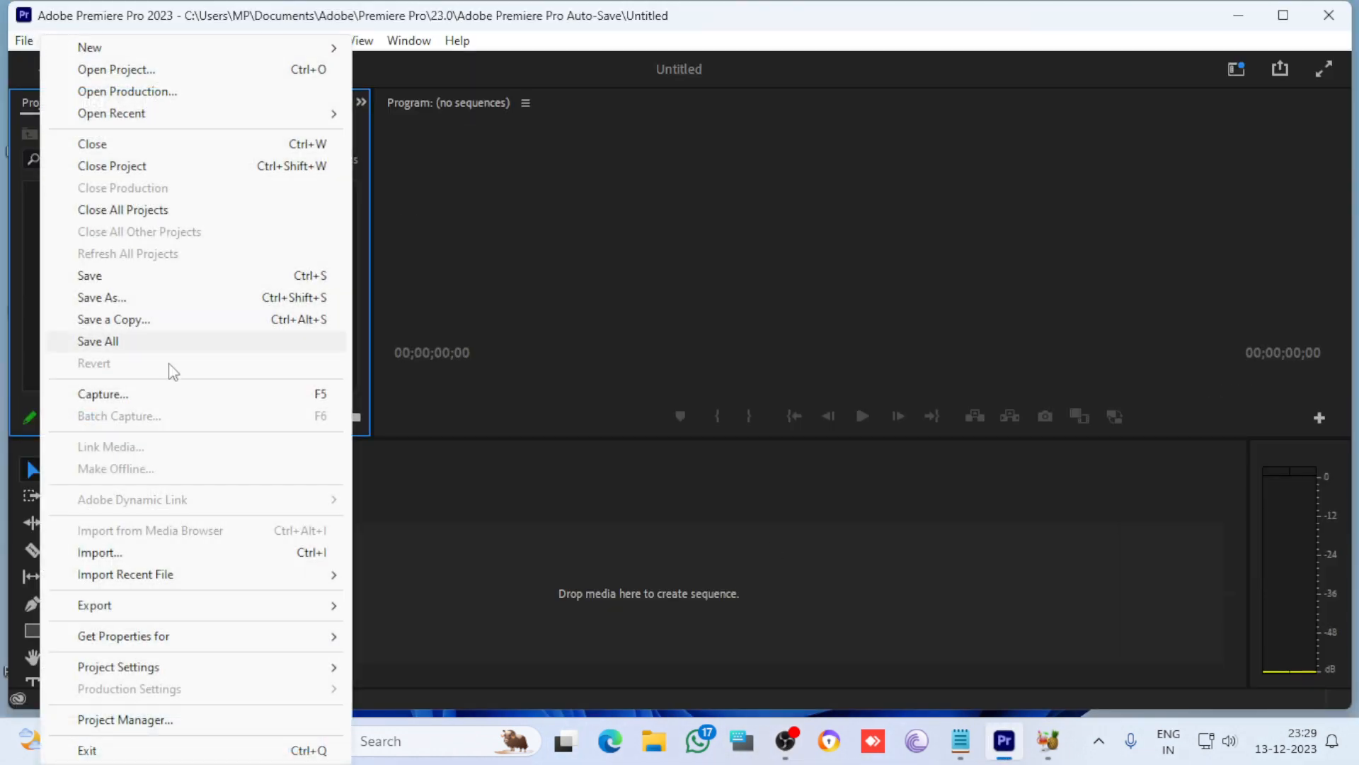
pyautogui.click(134, 553)
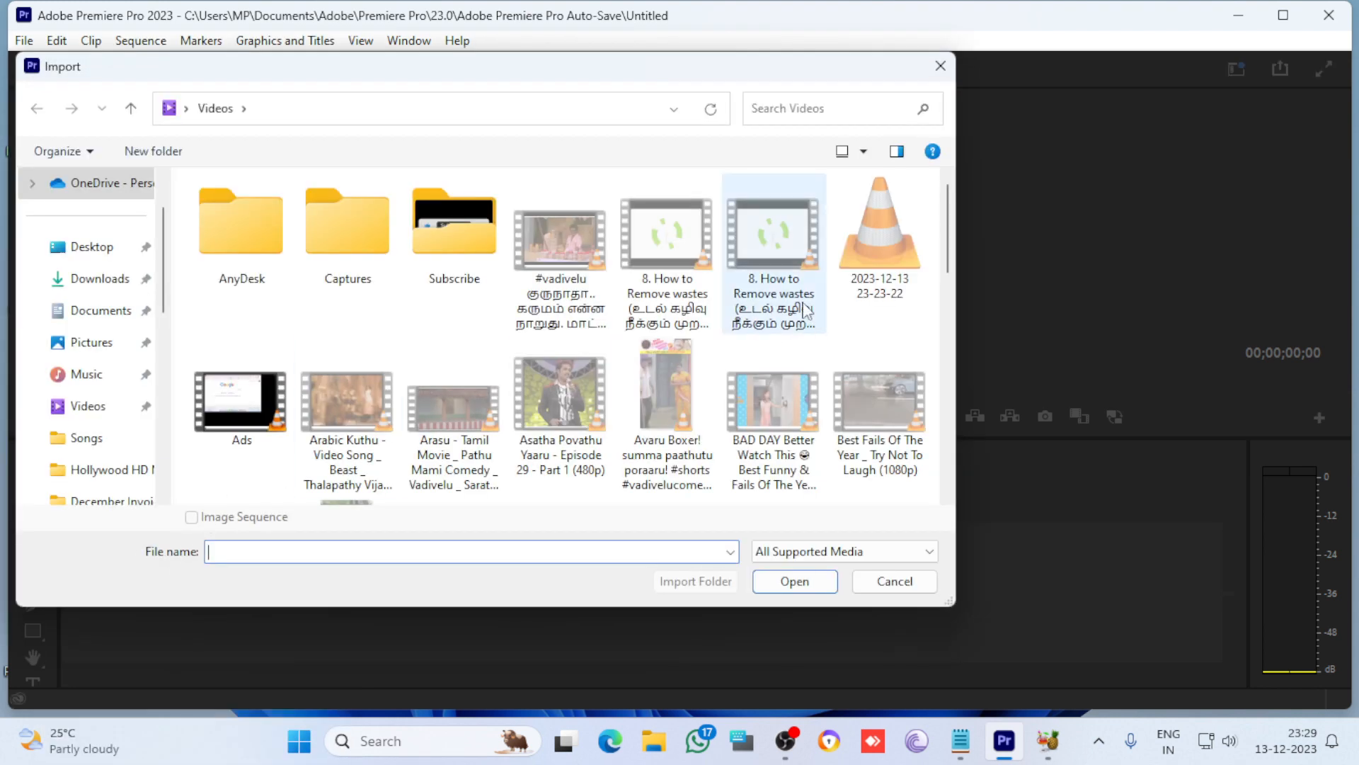
pyautogui.click(241, 400)
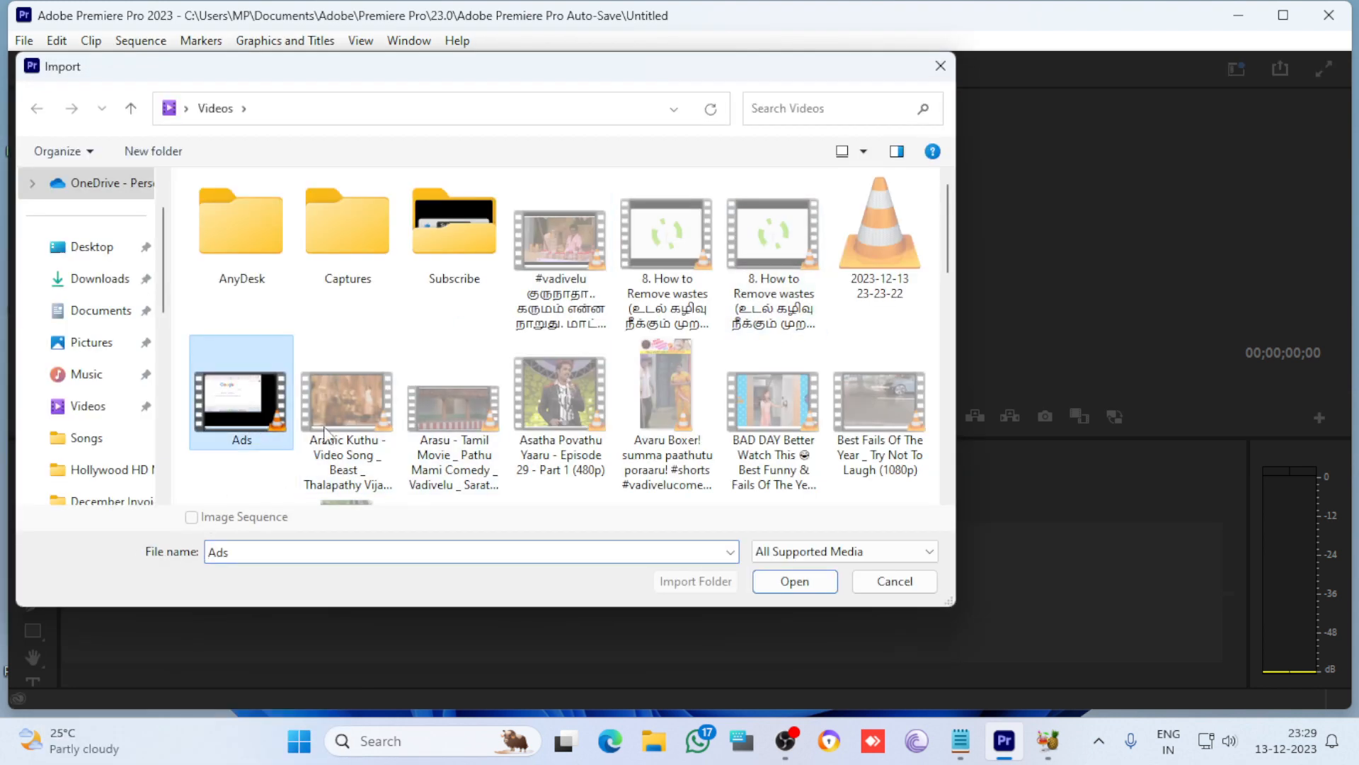
pyautogui.click(781, 588)
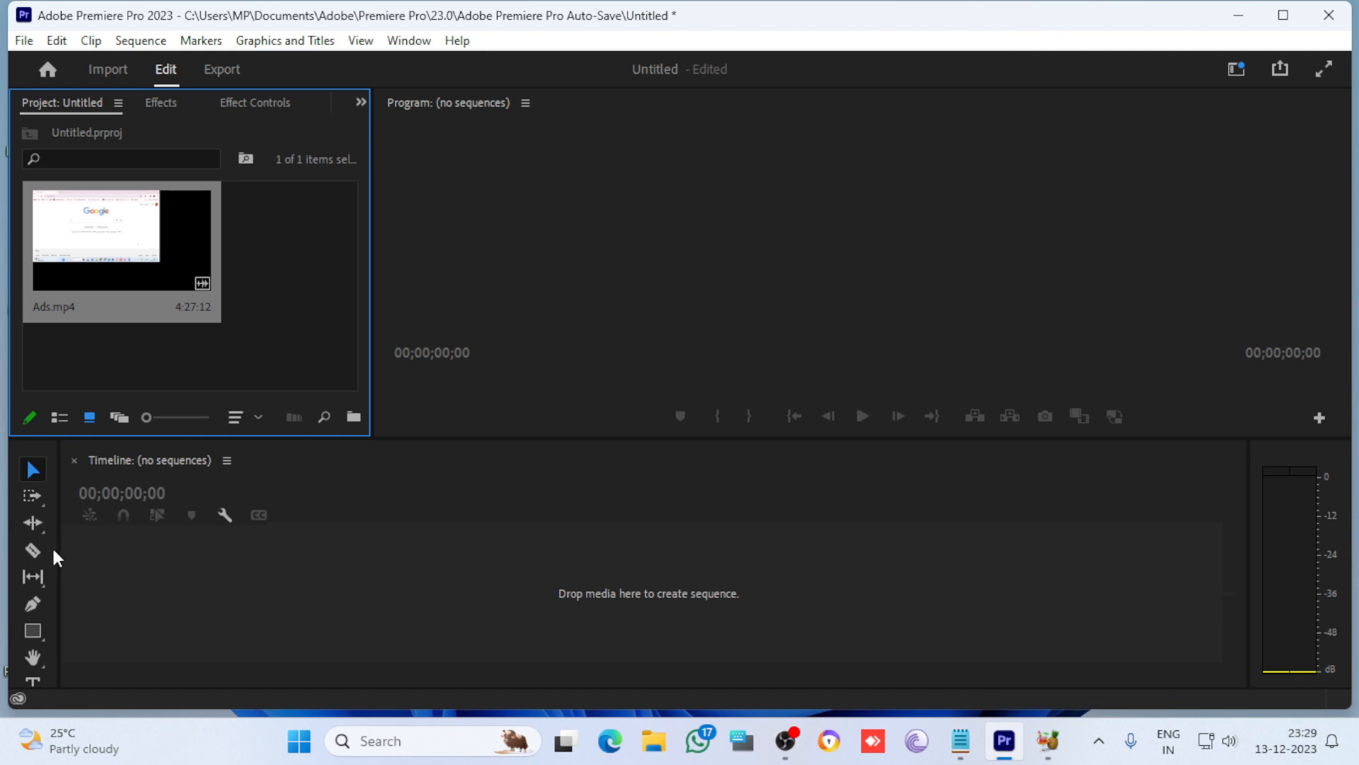
# Open the Ads.mp4 clip in the Source Monitor and preview its playback, stopping at about 00:02:50:02
pyautogui.doubleClick(148, 265)
pyautogui.click(189, 415)
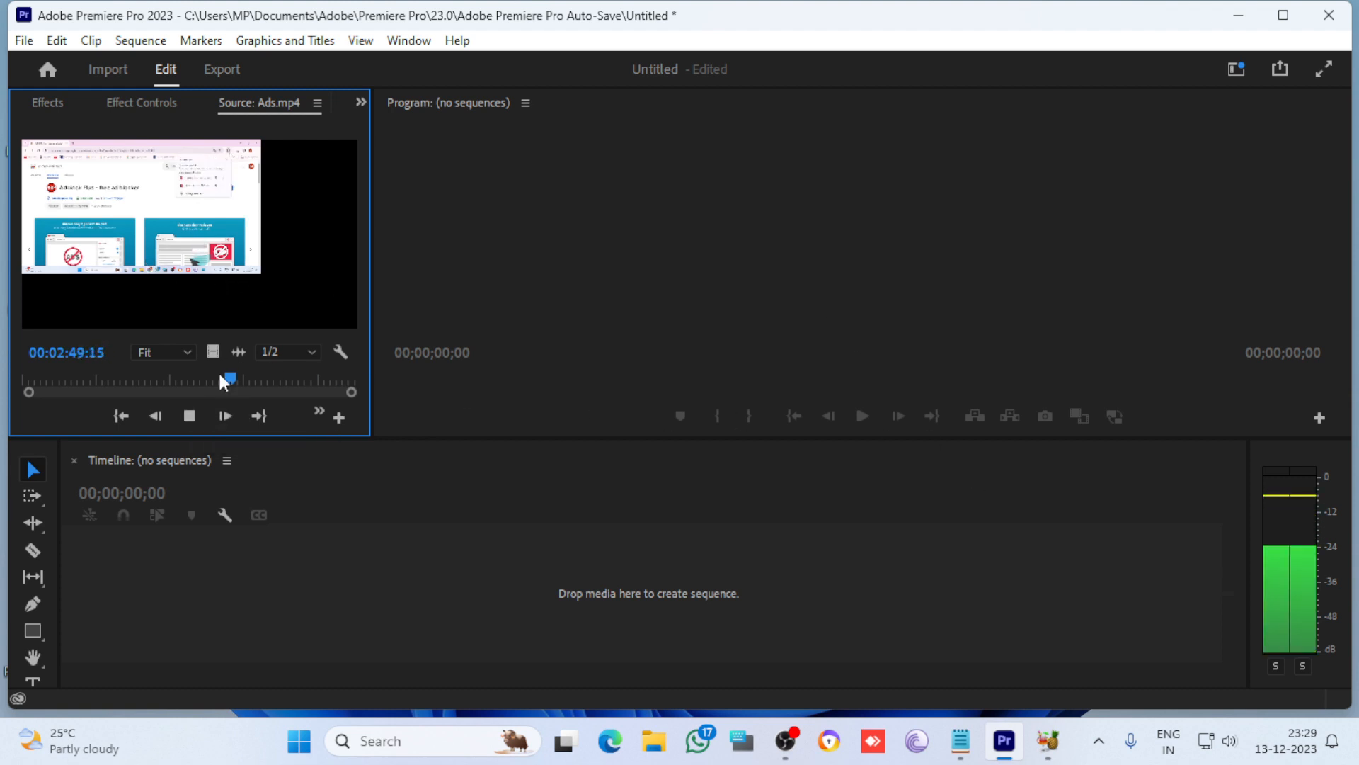
pyautogui.click(189, 416)
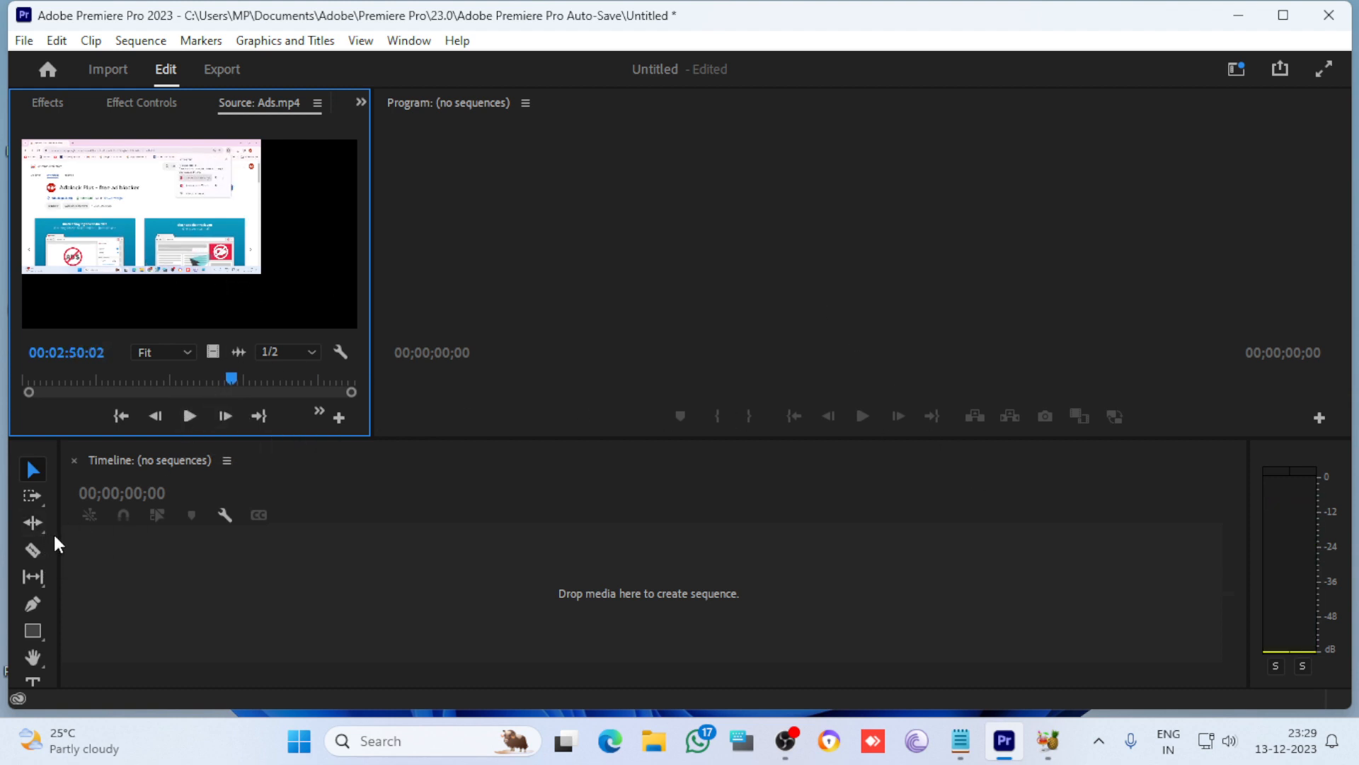
# Create a sequence from the Ads.mp4 source clip in the empty timeline and play its first moments in the Program Monitor
pyautogui.moveTo(57, 537); pyautogui.dragTo(196, 539)
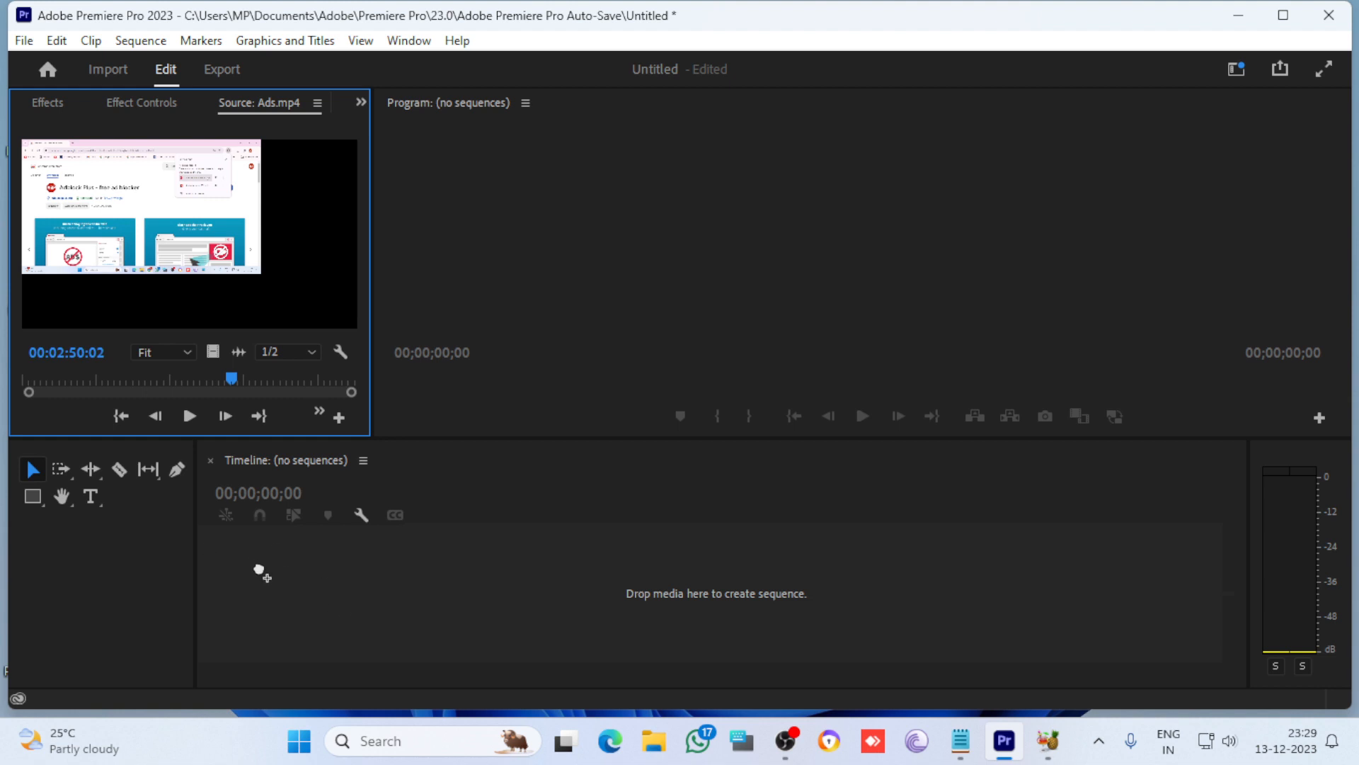
pyautogui.moveTo(292, 338); pyautogui.dragTo(623, 582)
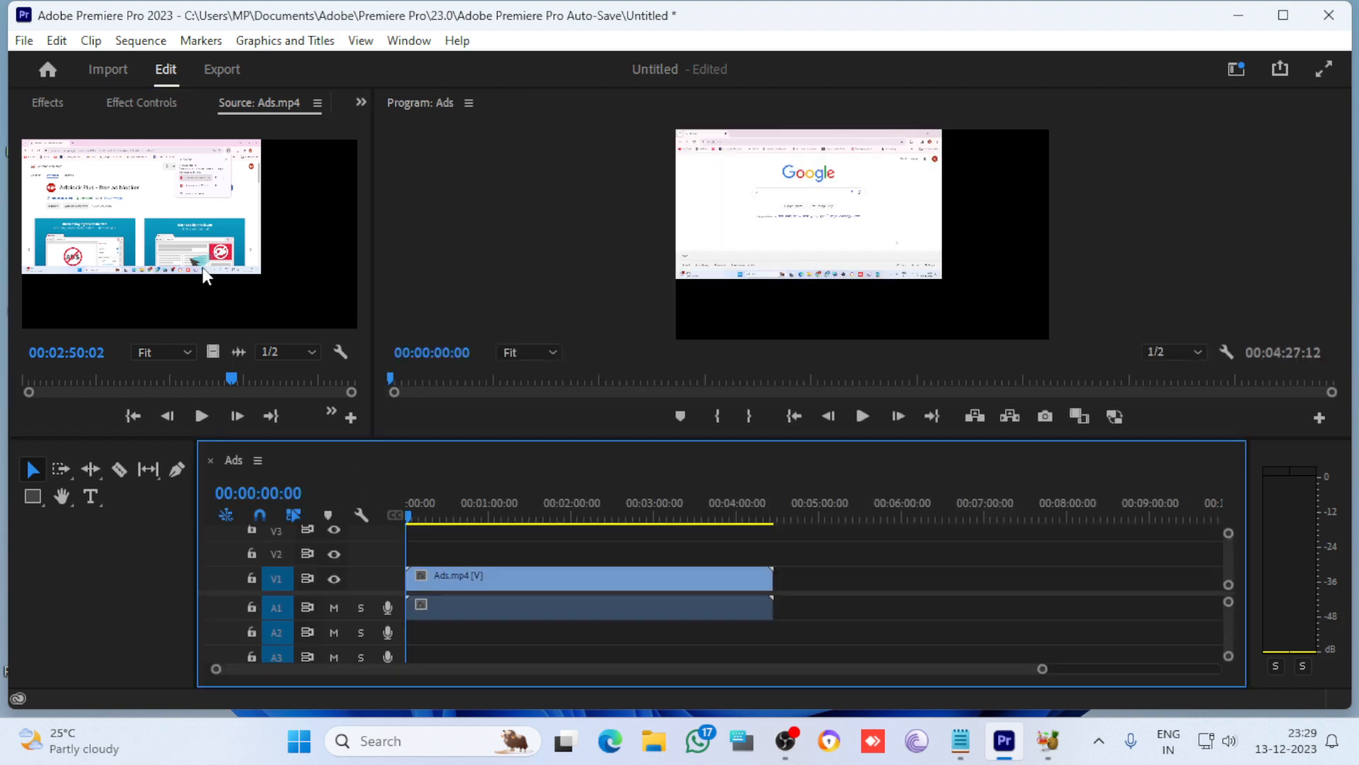
pyautogui.click(863, 417)
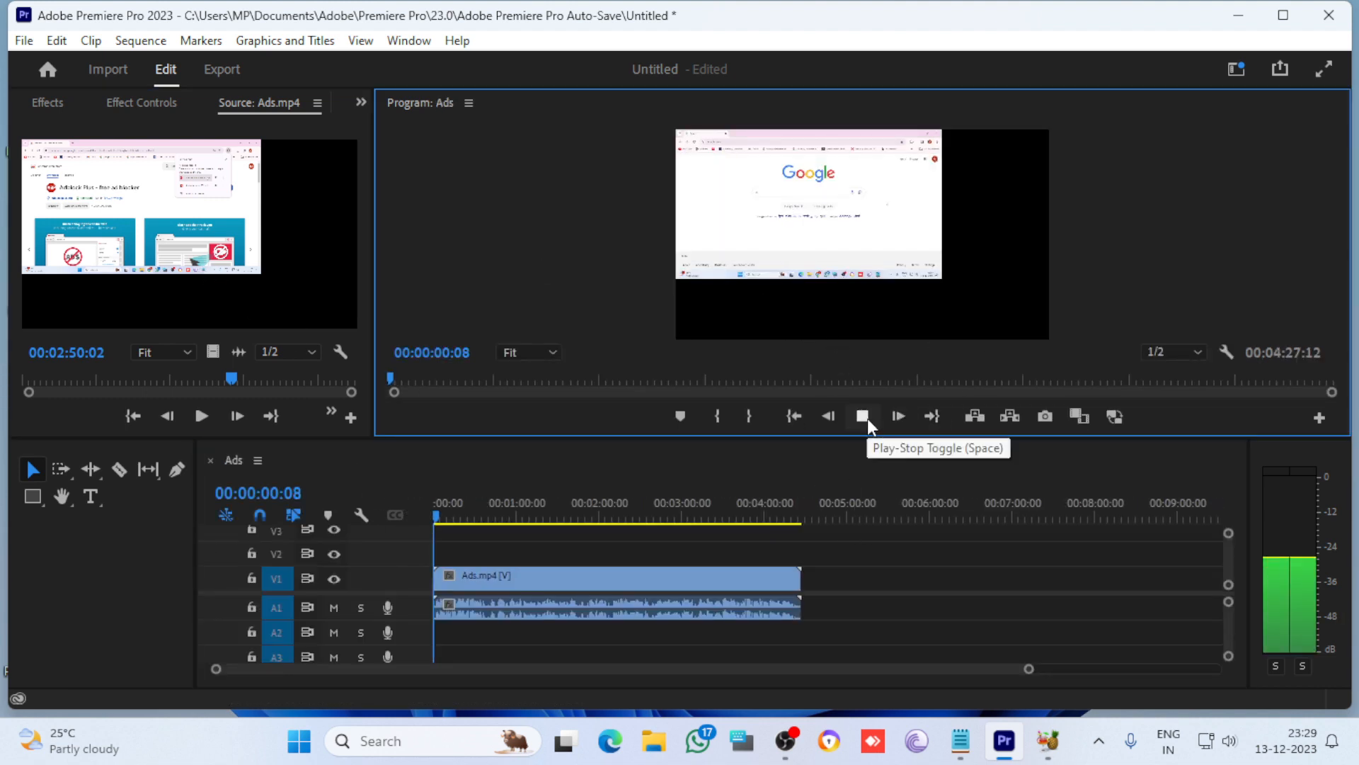
pyautogui.click(864, 417)
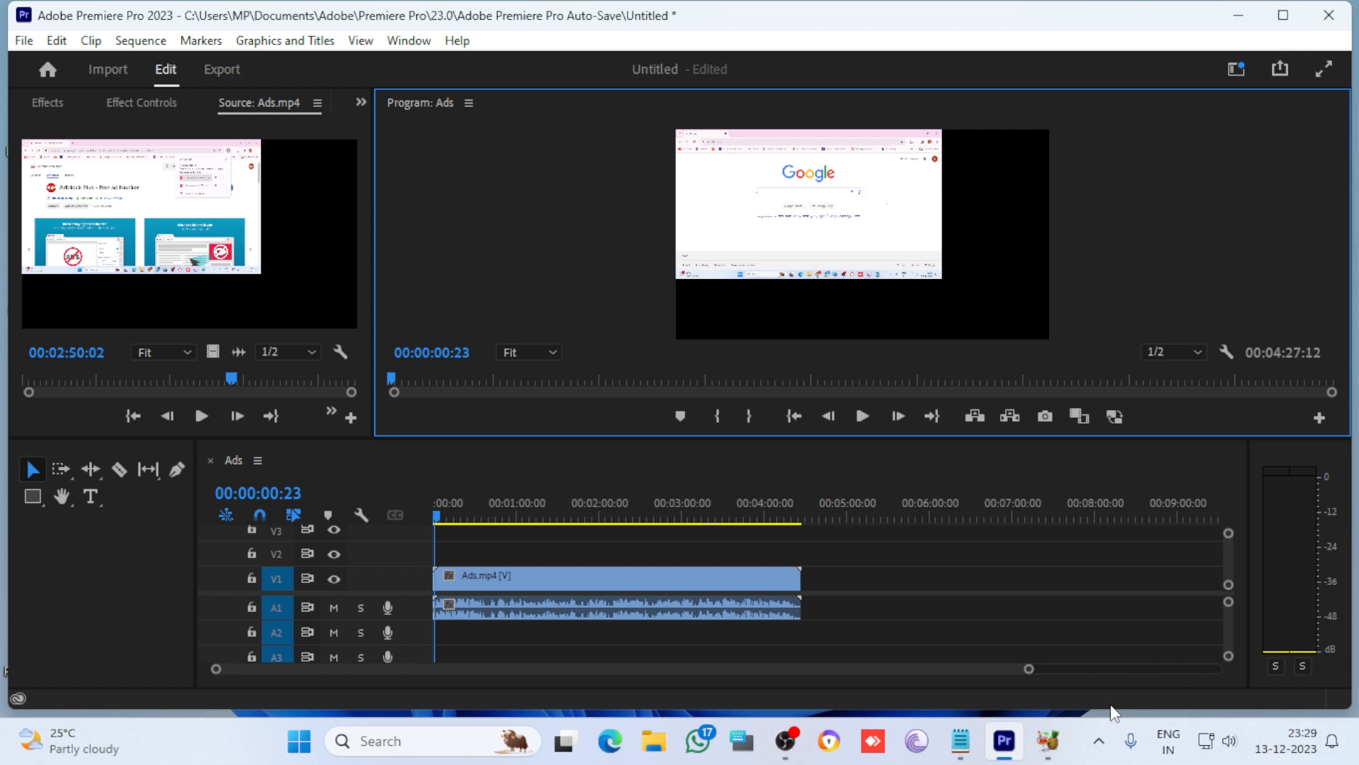